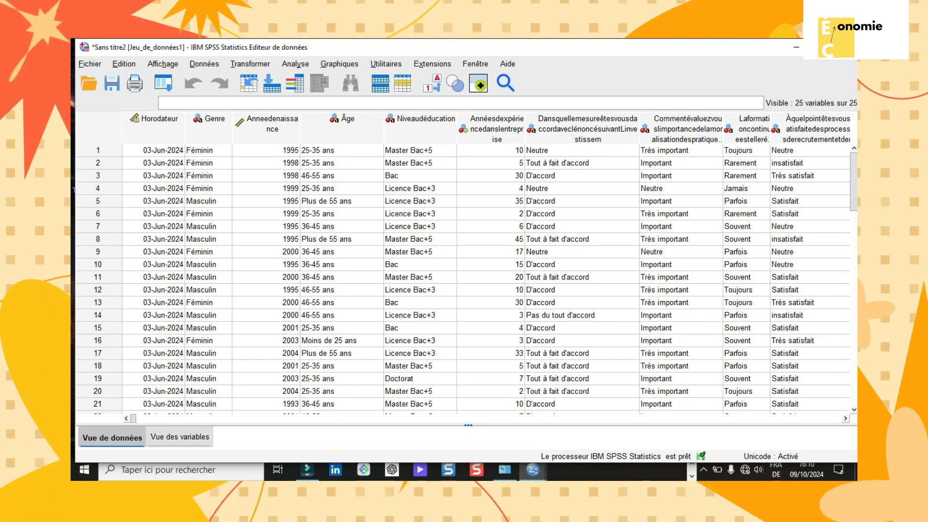
Examine the survey responses in the data view and the variable types and measures in the variable view
left_click(180, 438)
left_click(111, 438)
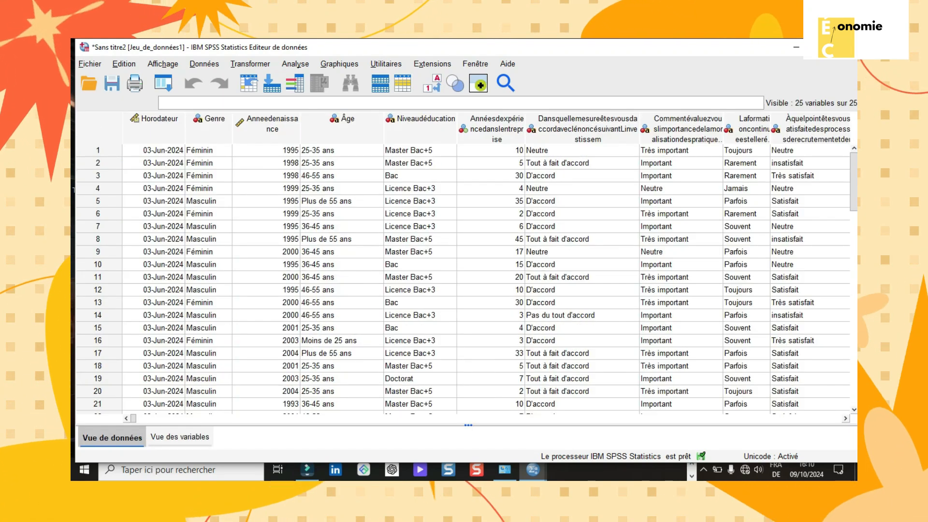
left_click(180, 438)
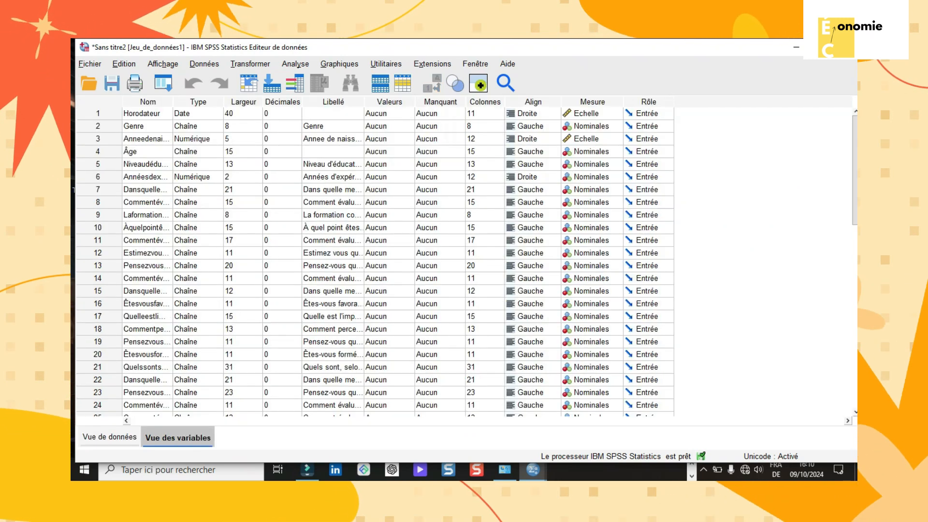
left_click(110, 437)
left_click(177, 437)
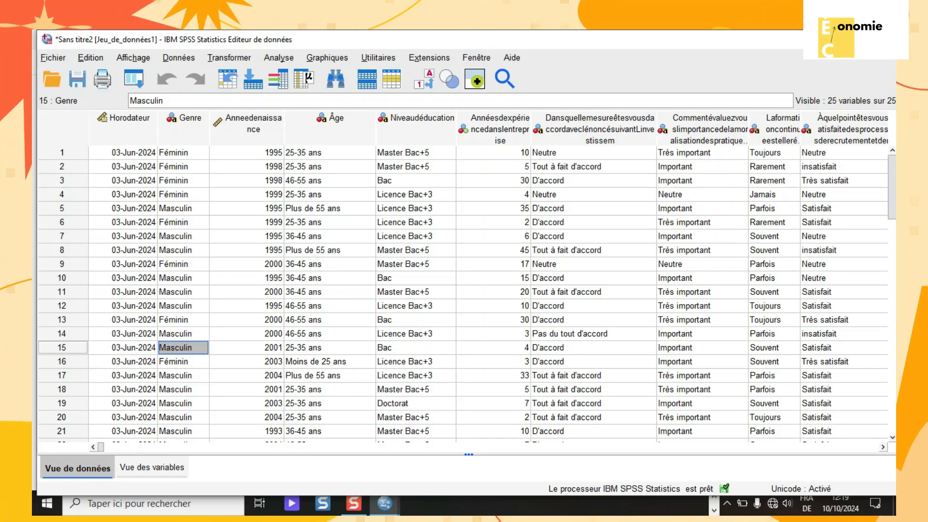
left_click(151, 468)
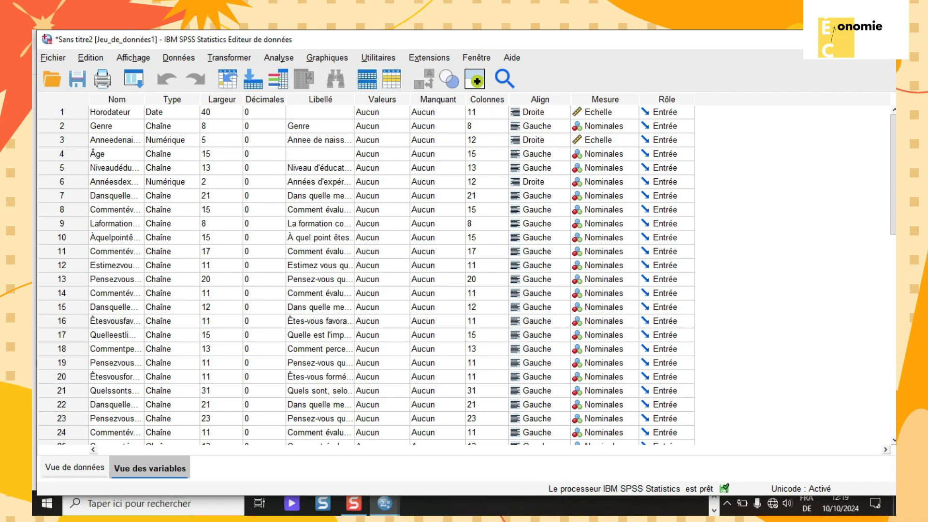
scroll(368, 275, "down", 1)
scroll(367, 275, "up", 1)
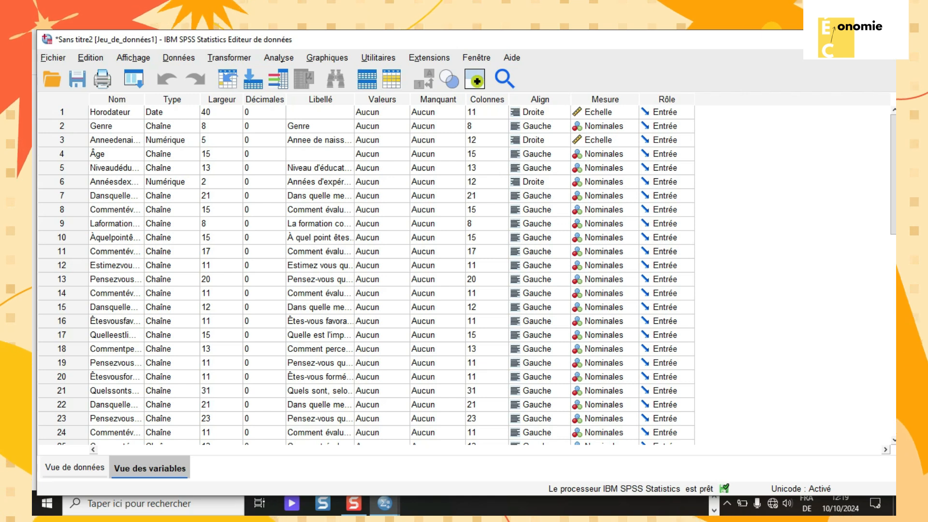
Try to add the education level, years of experience and "Dans quelle me..." variables to a factor analysis
left_click(279, 58)
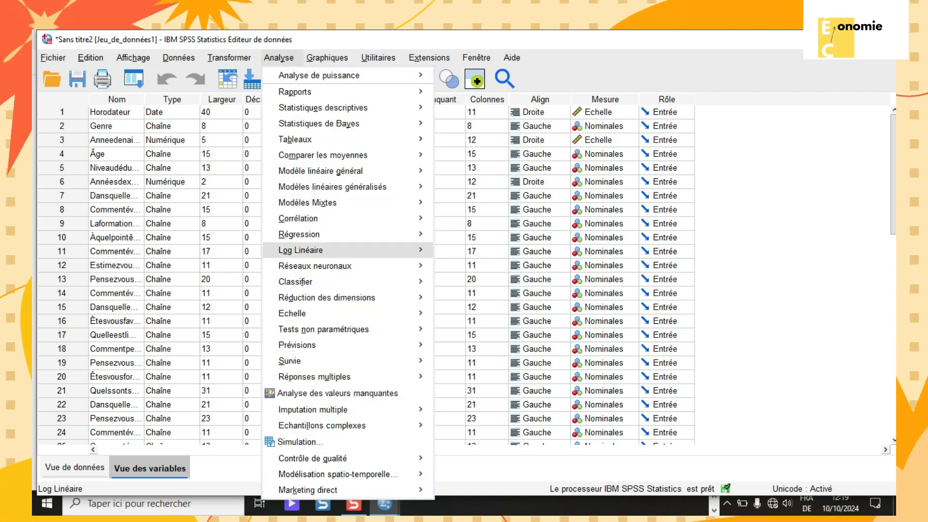
mouse_move(327, 298)
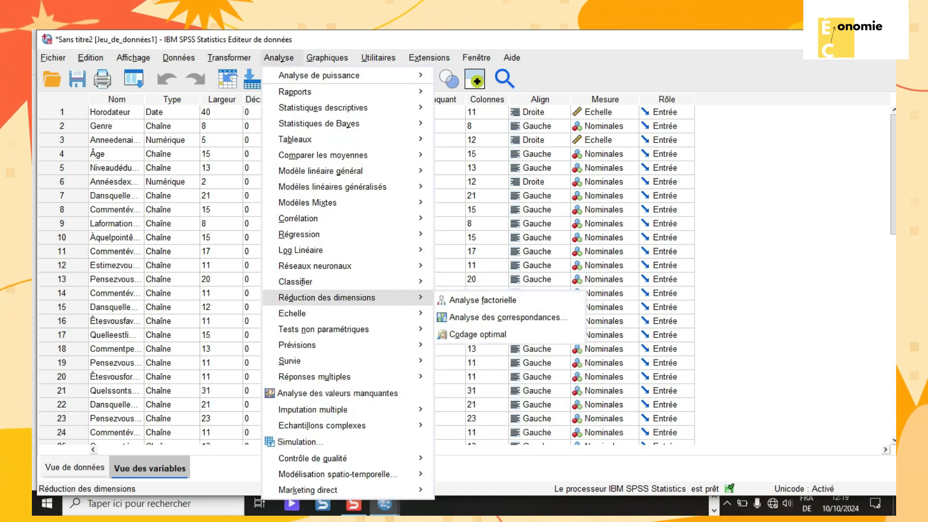
left_click(483, 299)
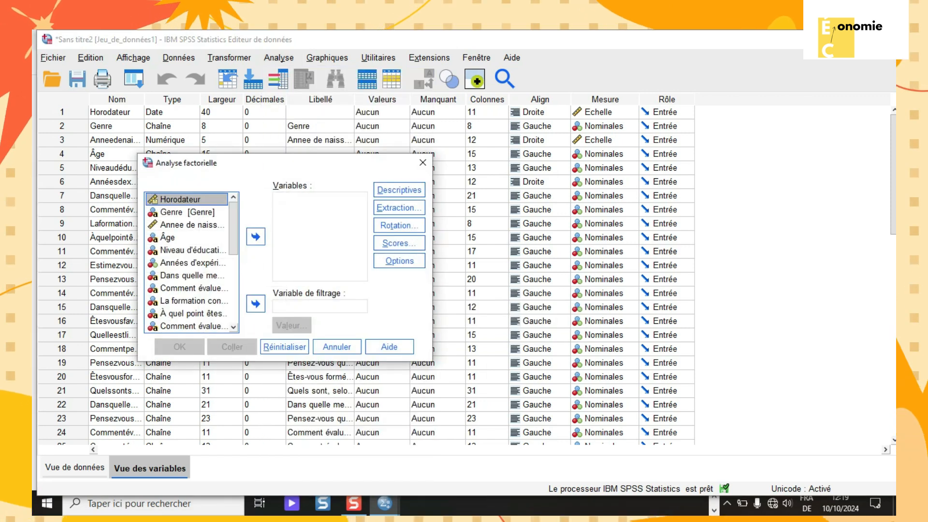
left_click(192, 251)
left_click(193, 263)
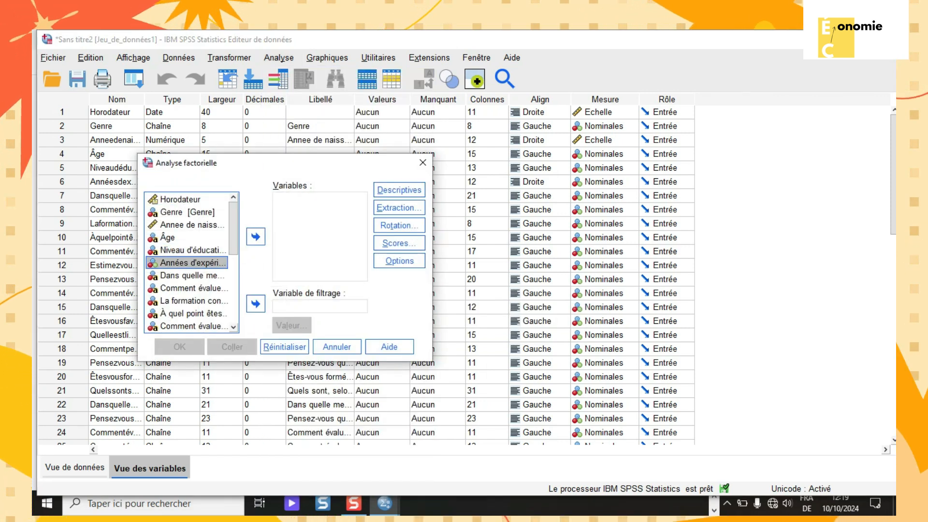
left_click(193, 276, "ctrl")
left_click(193, 250, "ctrl")
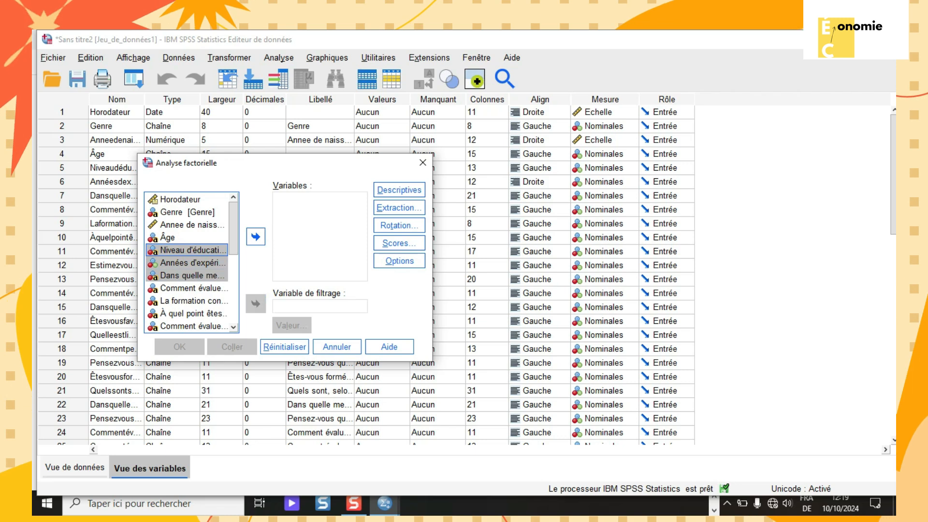
left_click(256, 236)
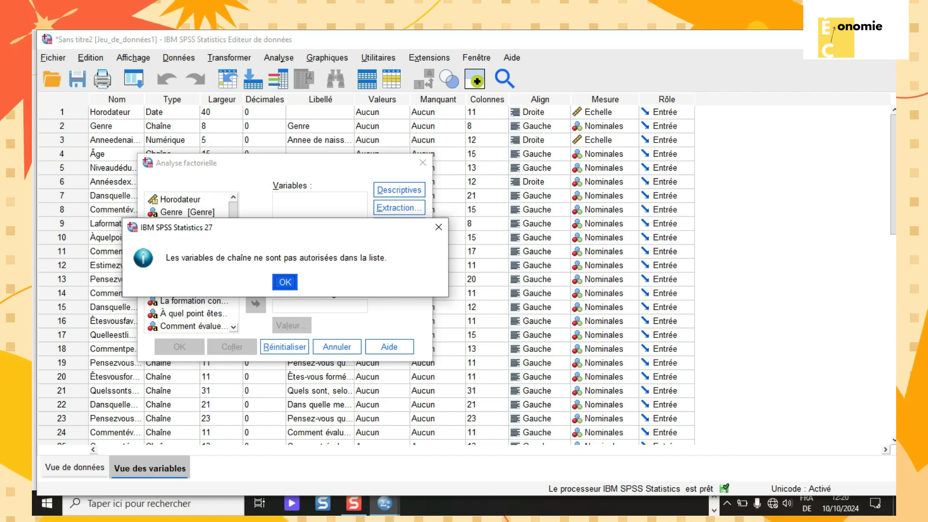
left_click(284, 282)
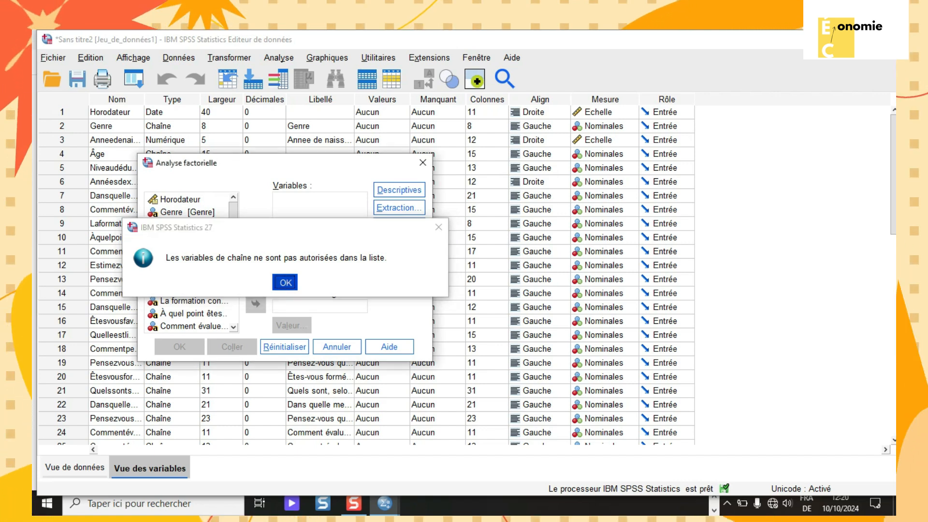
left_click(422, 163)
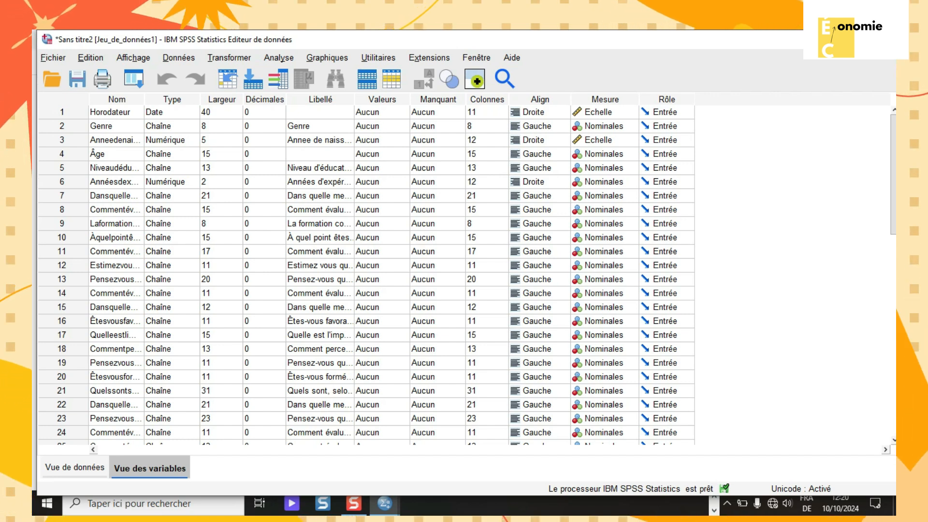
Widen the Nom column of the variable definitions so that longer variable names can be read
left_click_drag(144, 100, 201, 99)
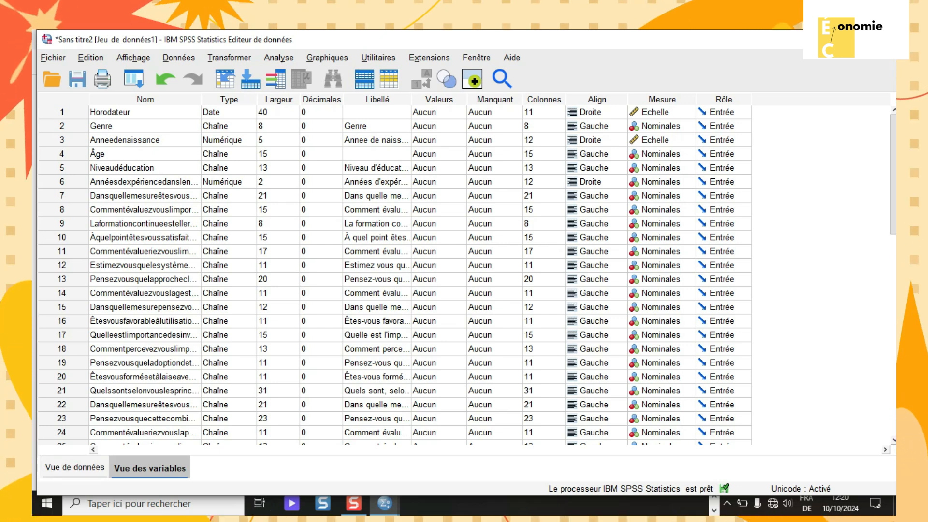
scroll(395, 276, "down", 1)
scroll(395, 276, "up", 1)
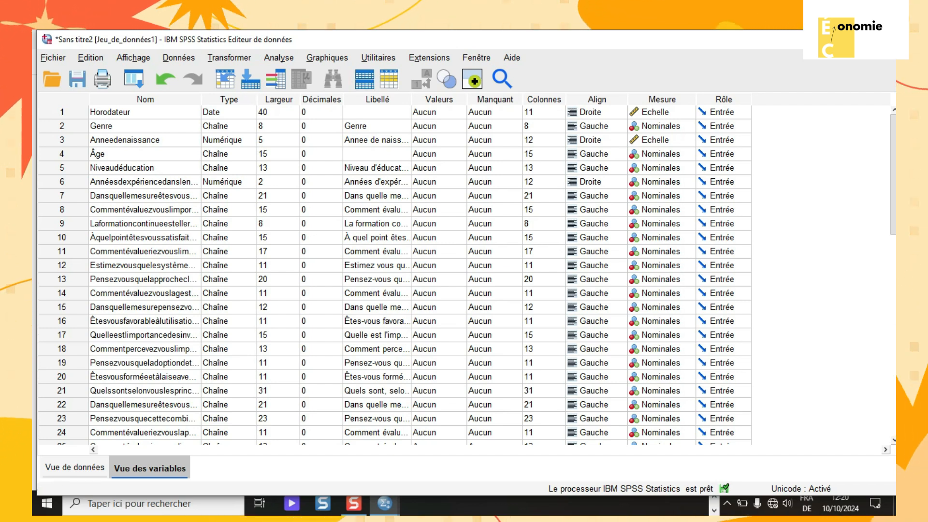
Change the type of the Âge variable from Chaîne to Numérique
left_click(222, 154)
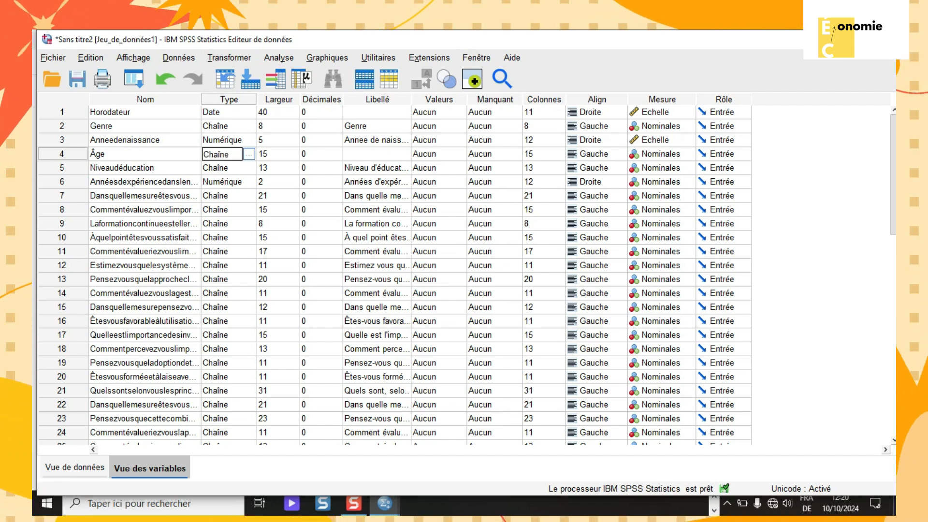
left_click(222, 168)
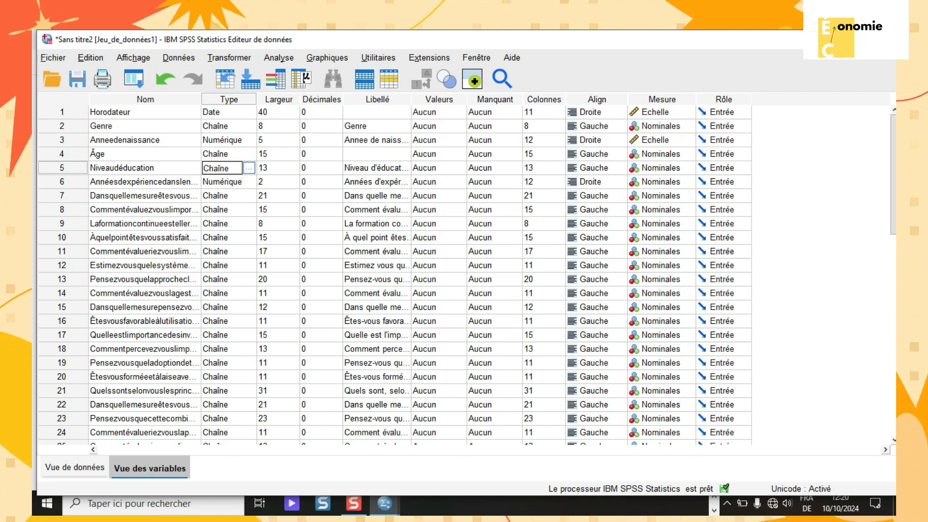
left_click(222, 154)
left_click(249, 154)
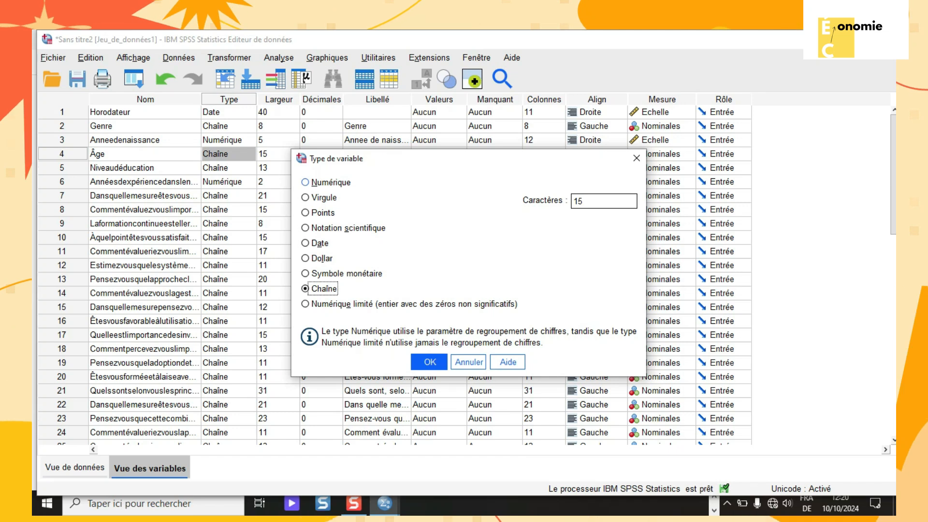
left_click(305, 182)
left_click(430, 362)
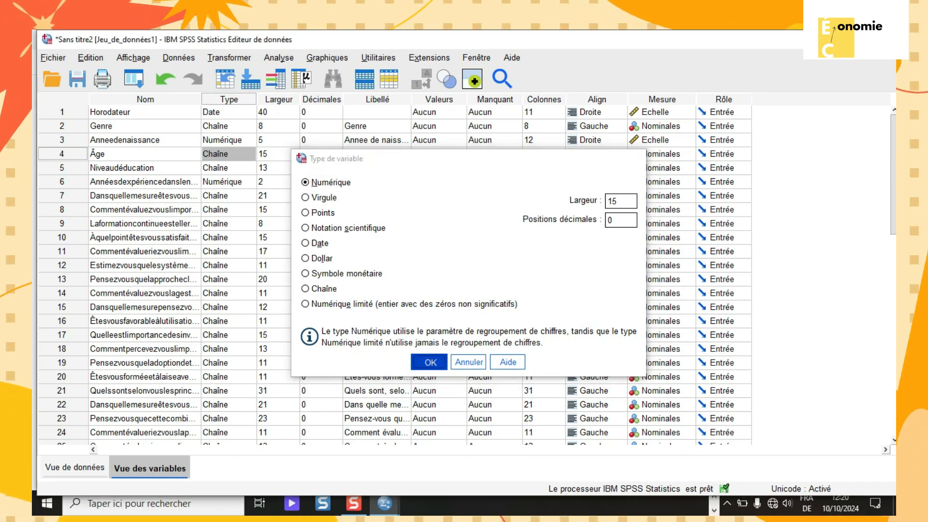
Check the Âge column row by row in the data view and undo the variable's type change
left_click(75, 467)
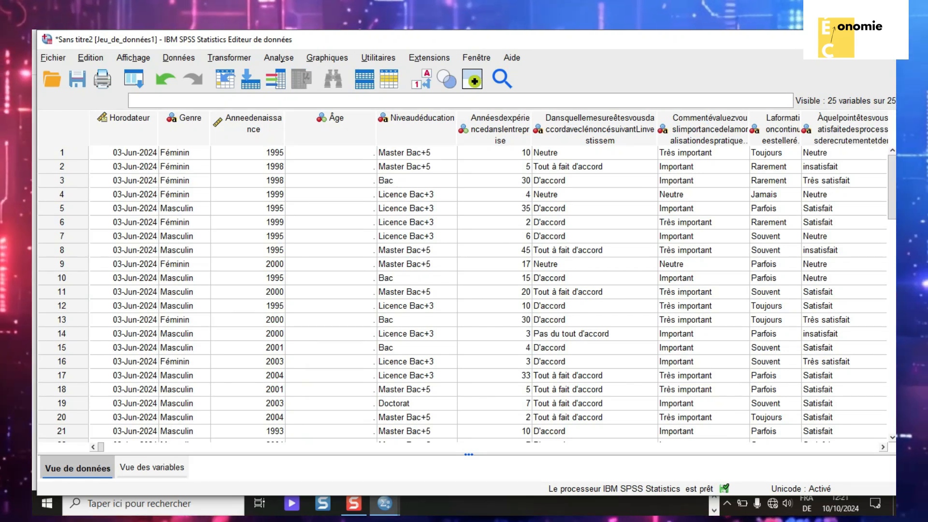
left_click(330, 152)
left_click(331, 166)
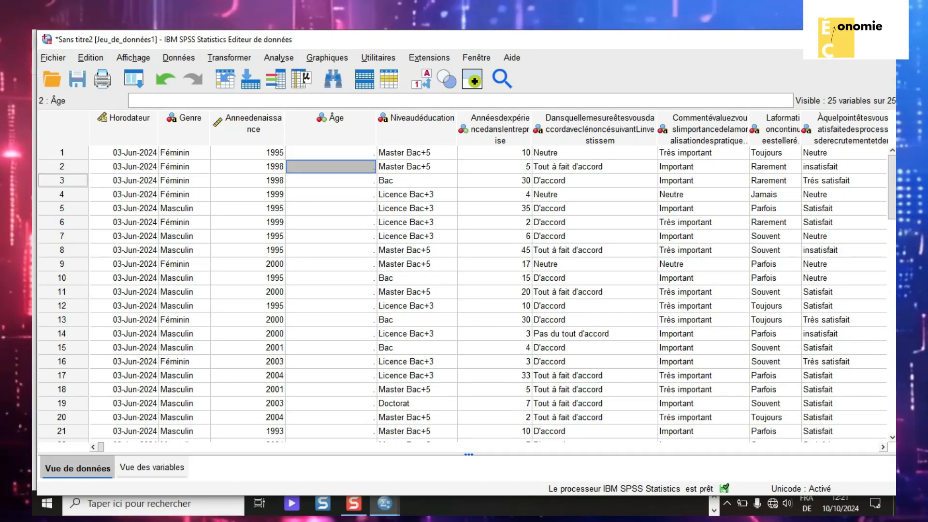
key("Down")
key("Down")
key("Down")
key("Down")
key("Down")
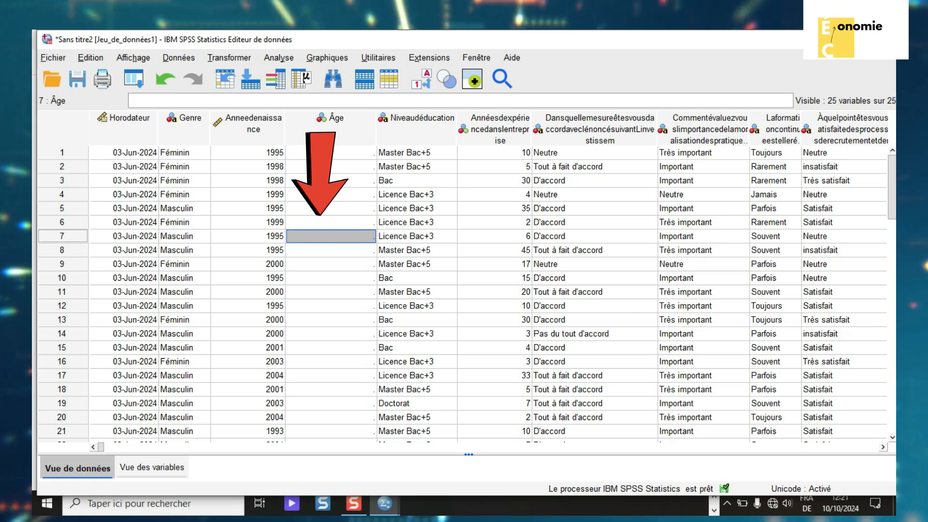
key("Down")
key("Down")
key("Down")
key("Down")
key("Down")
key("Down")
key("Down")
key("Down")
key("Down")
key("Up")
key("Up")
key("Up")
key("Up")
key("Up")
key("Up")
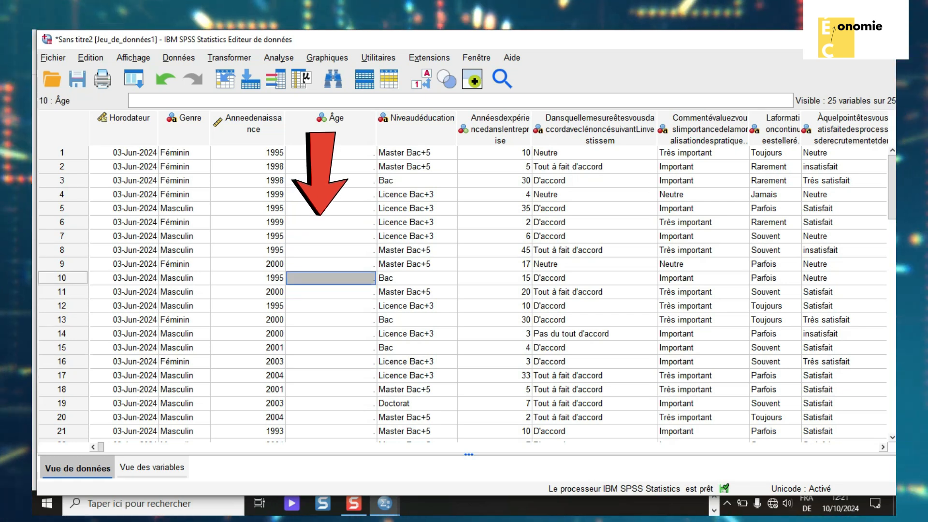
key("Up")
key("Up")
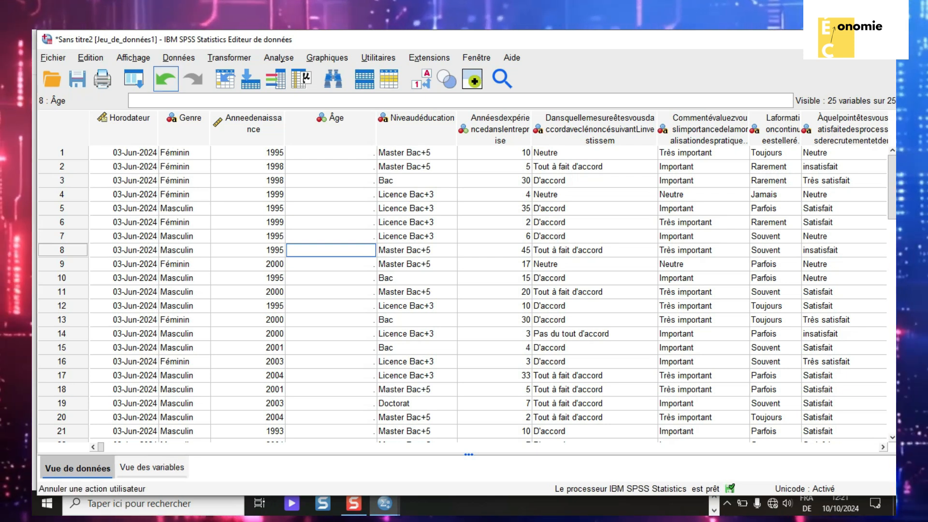
left_click(166, 78)
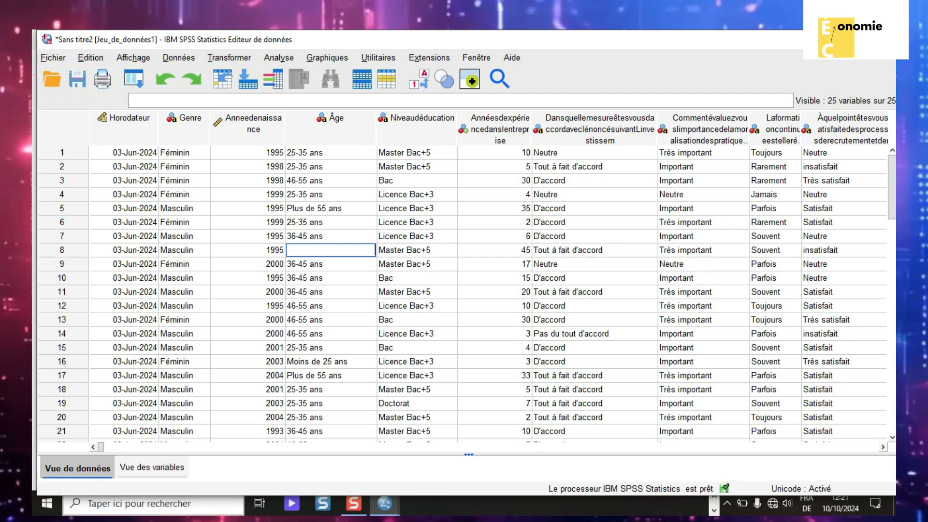
Inspect the types of the survey question variables in the variable view
left_click(151, 467)
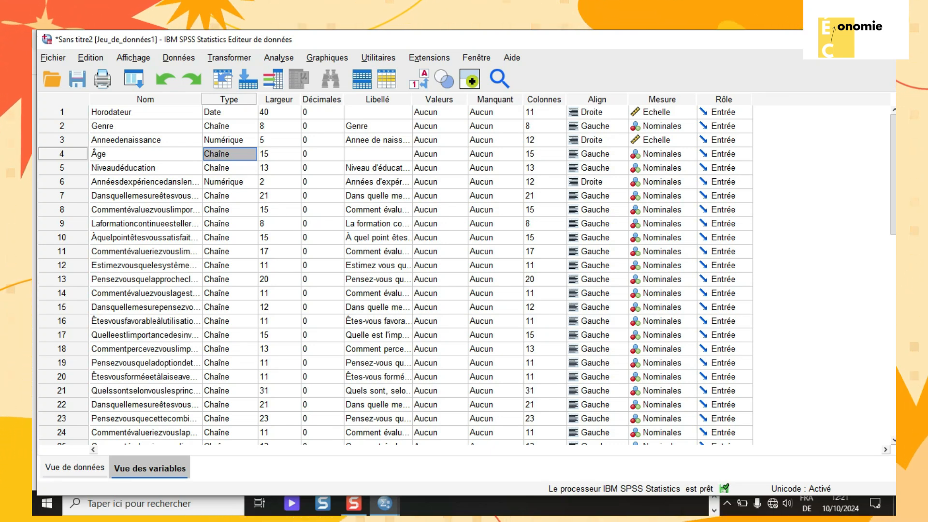
left_click(223, 237)
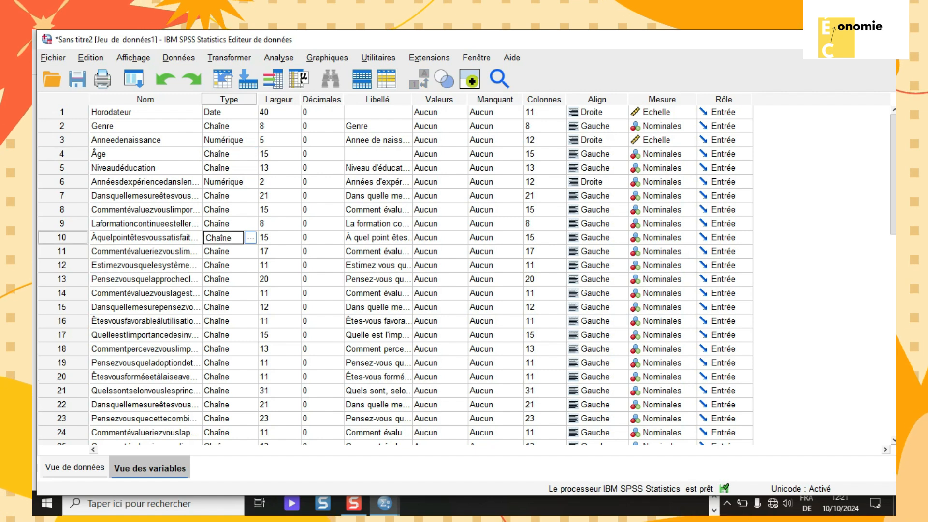
left_click(223, 279)
left_click(223, 196)
left_click(224, 251)
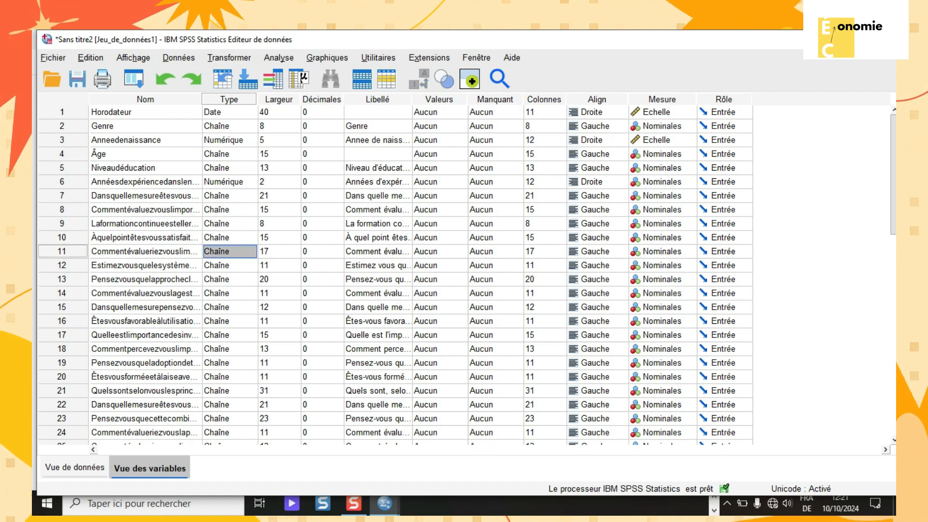
left_click(223, 293)
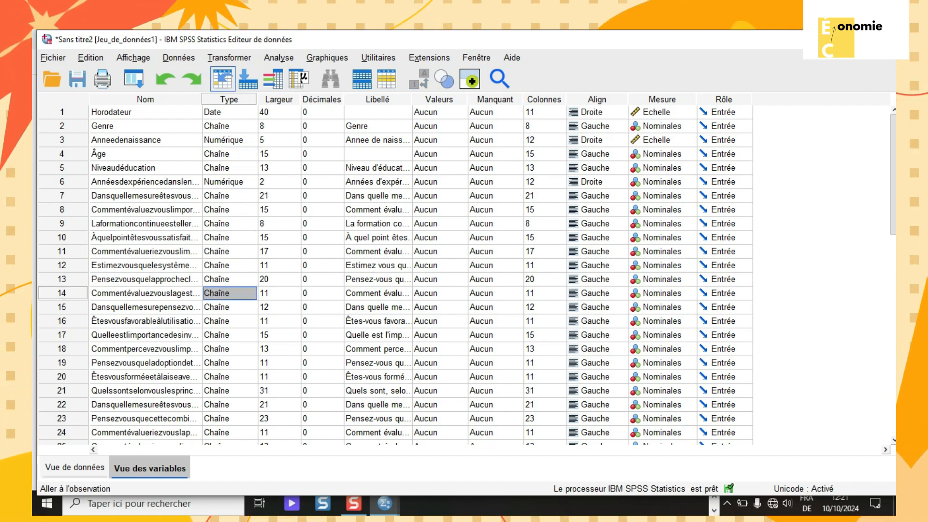
left_click(229, 57)
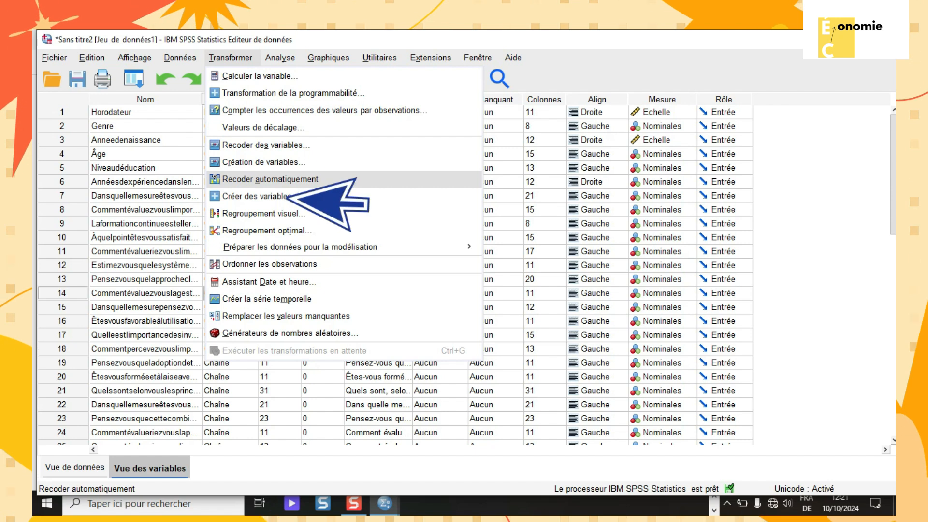
left_click(311, 167)
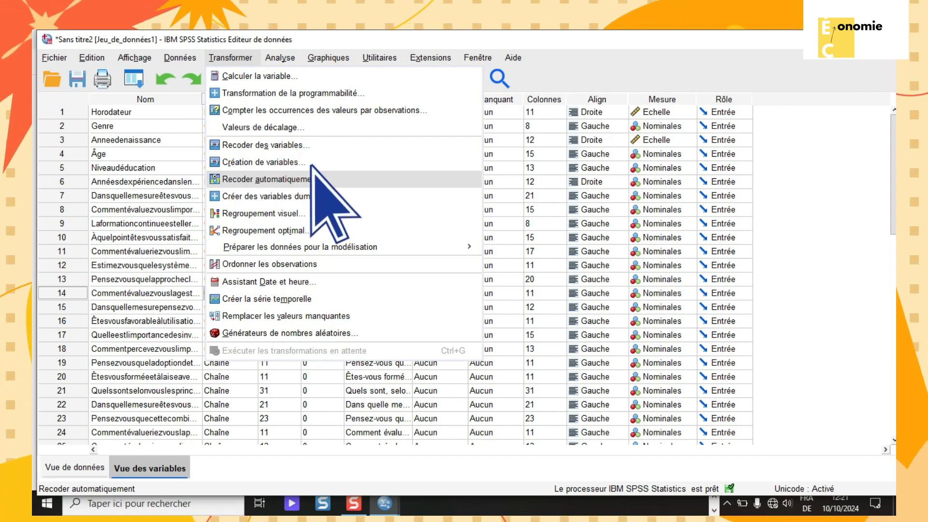
left_click(311, 167)
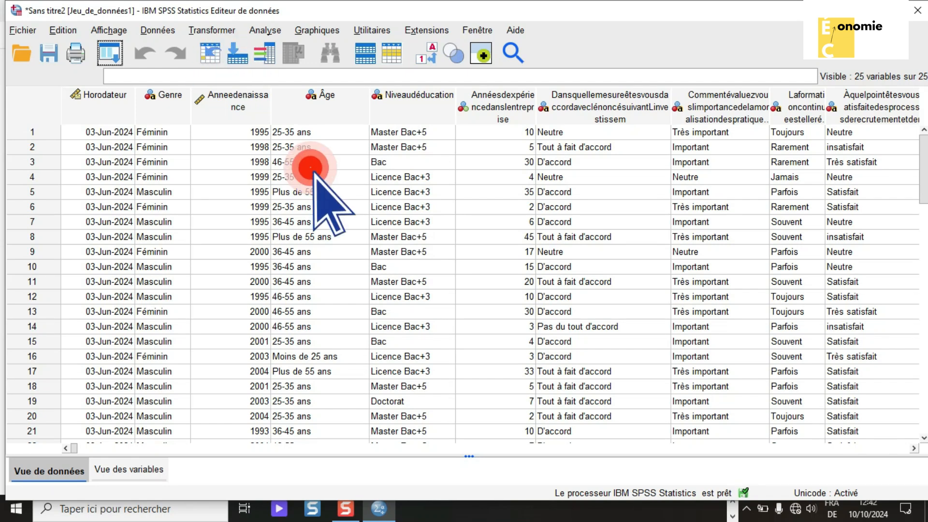
left_click(215, 32)
left_click(311, 166)
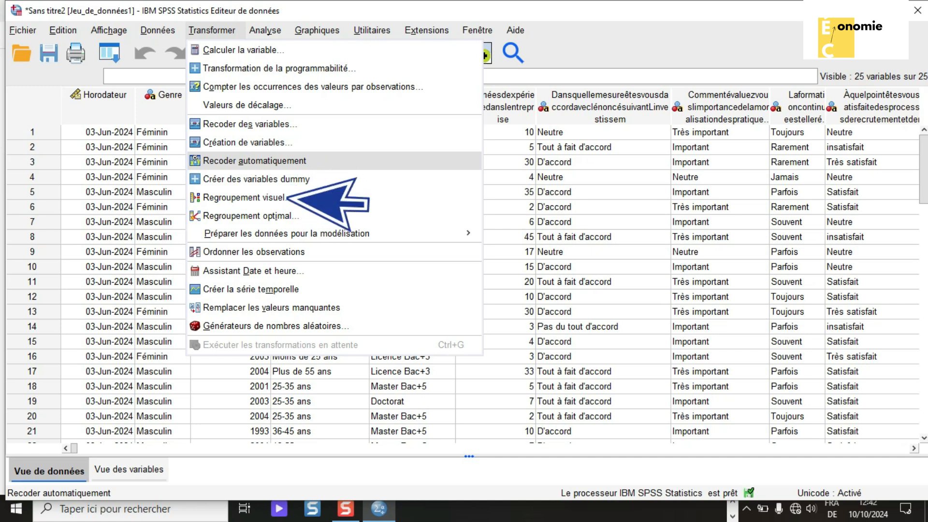
left_click(311, 166)
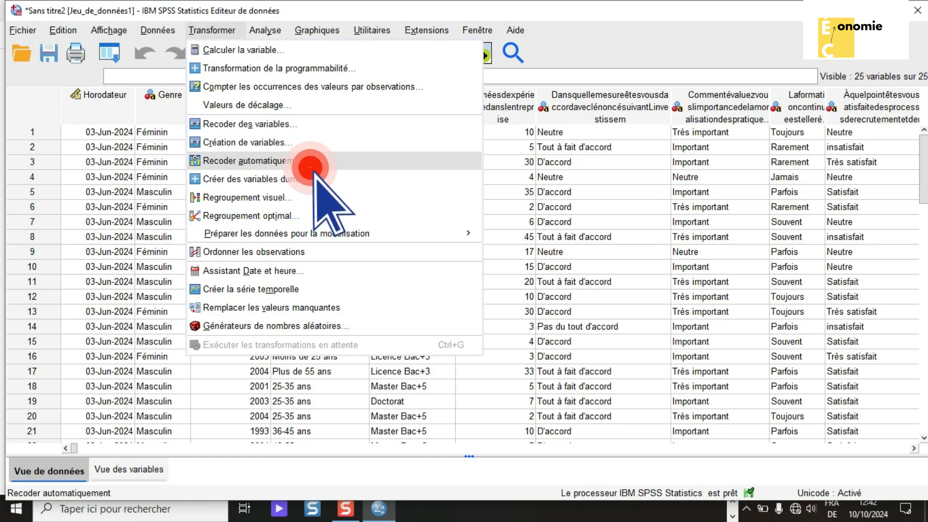
left_click(311, 166)
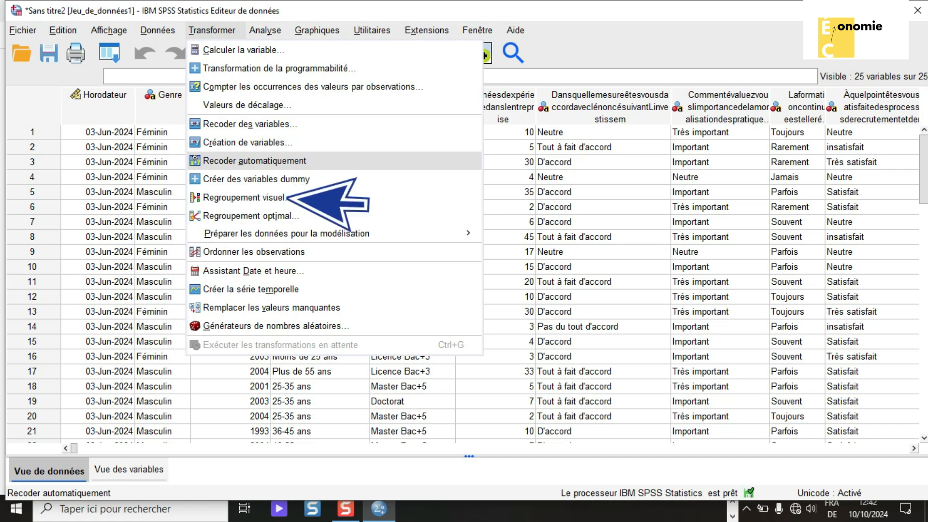
left_click(311, 165)
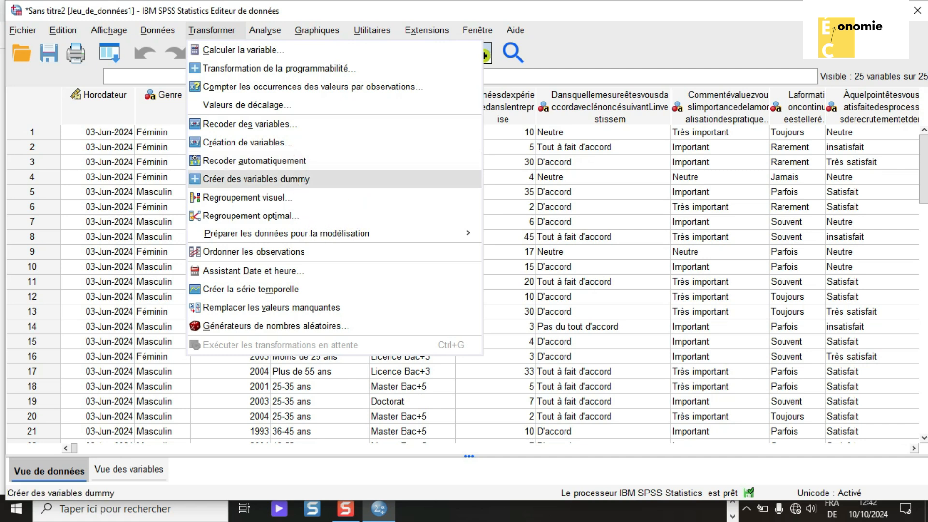
left_click(163, 192)
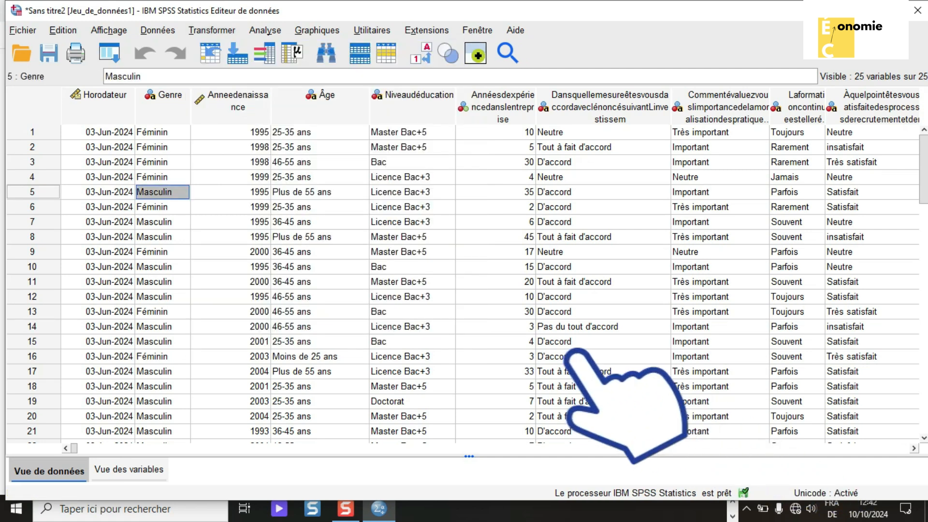
Examine the values in the Genre, Niveaudéducation, Âge and Anneedenaissance columns of the data view
left_click(170, 99)
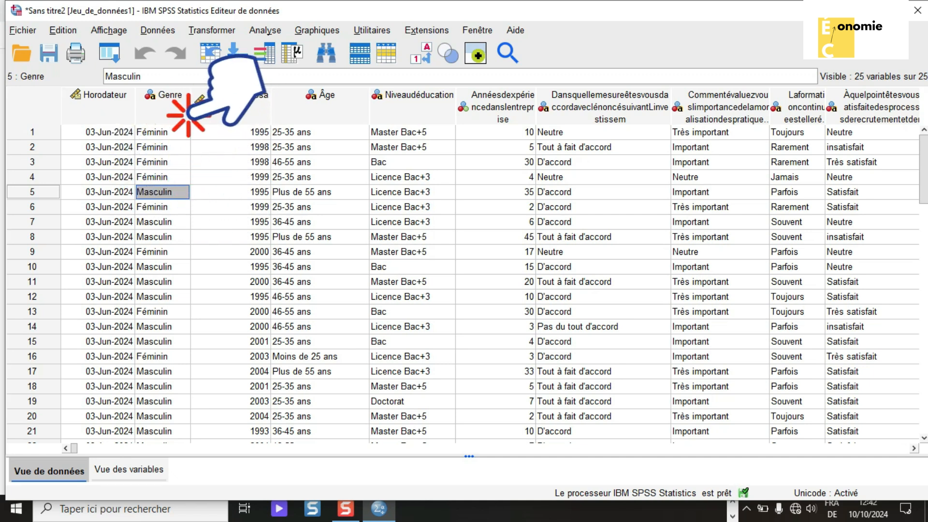
left_click(163, 132)
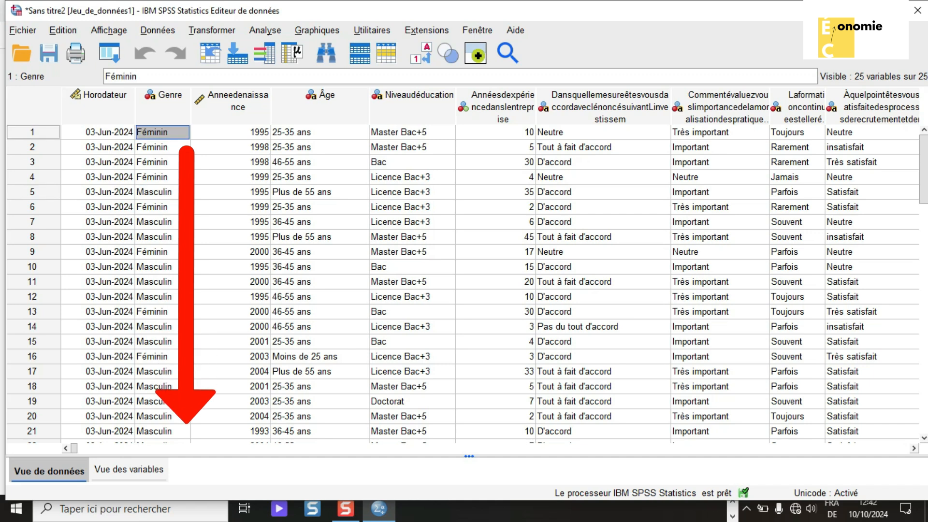
left_click(163, 312)
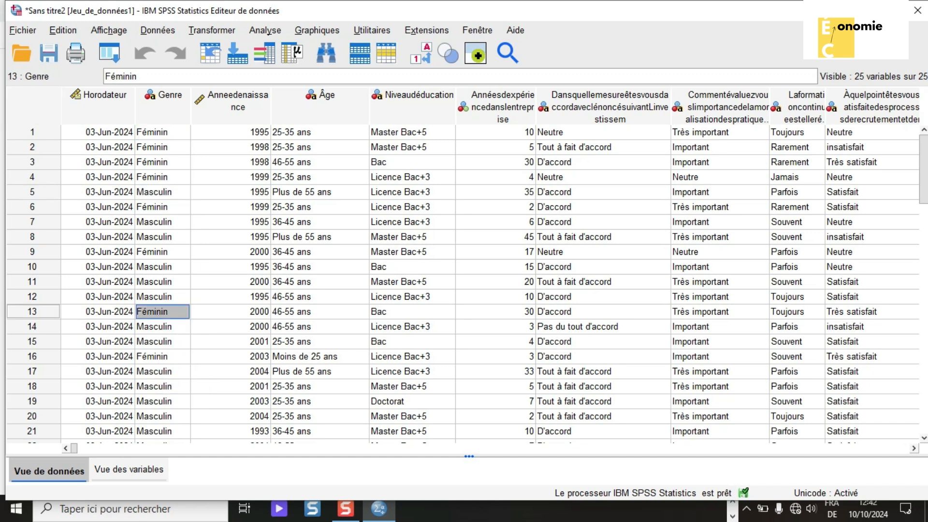
left_click(163, 266)
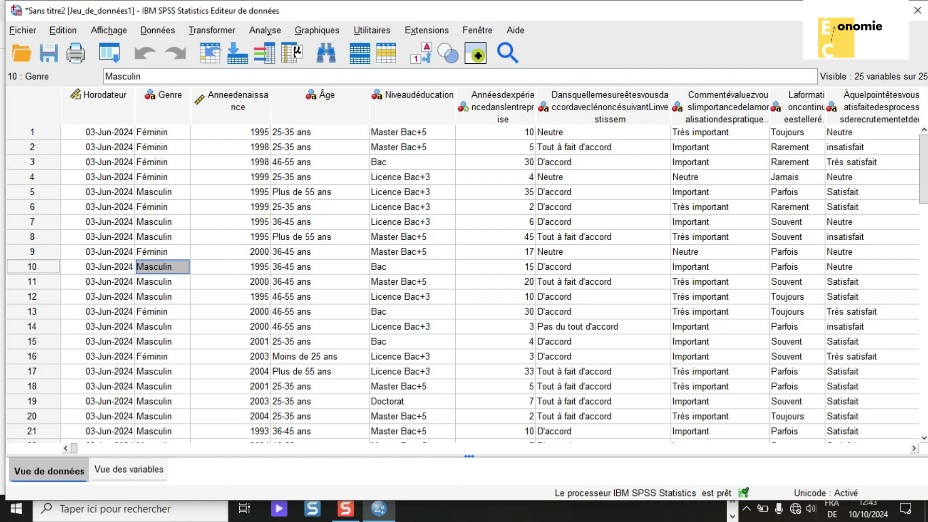
left_click(413, 207)
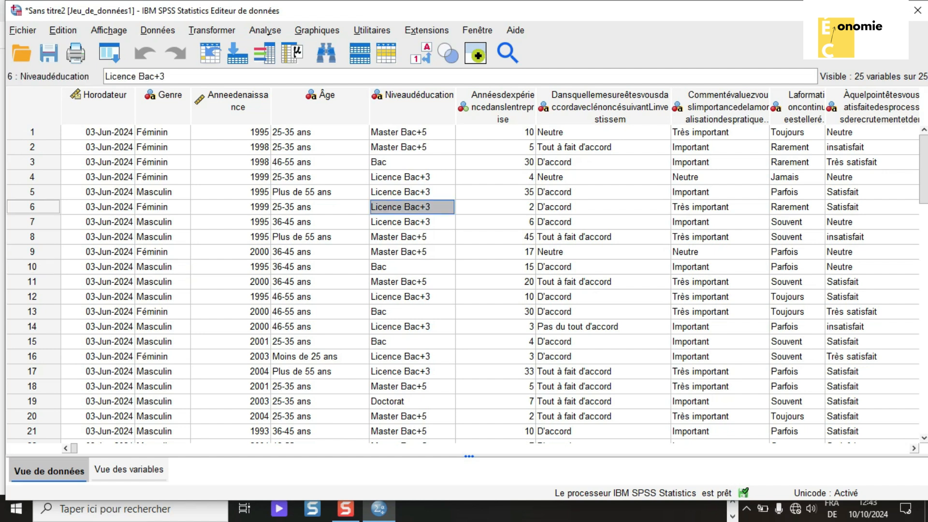
left_click(320, 237)
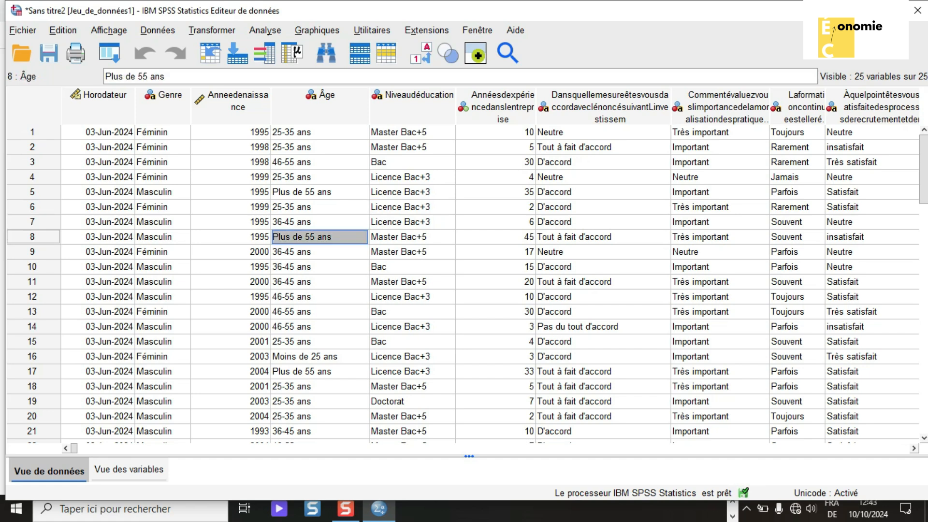
left_click(319, 297)
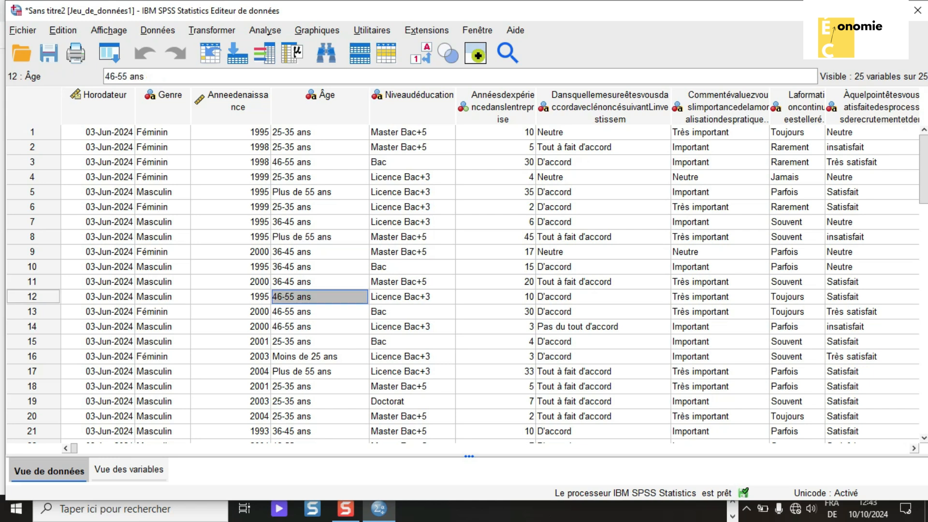
left_click(319, 193)
left_click(320, 267)
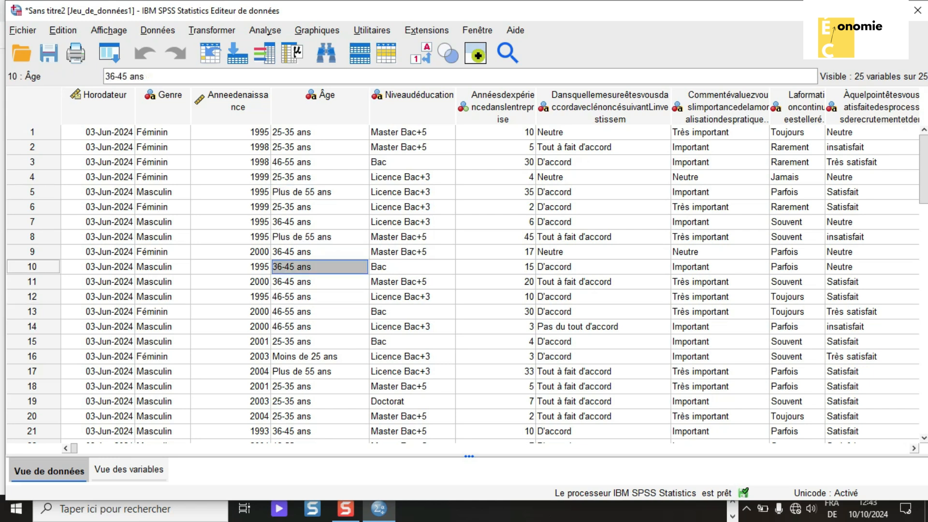
left_click(319, 297)
left_click(319, 208)
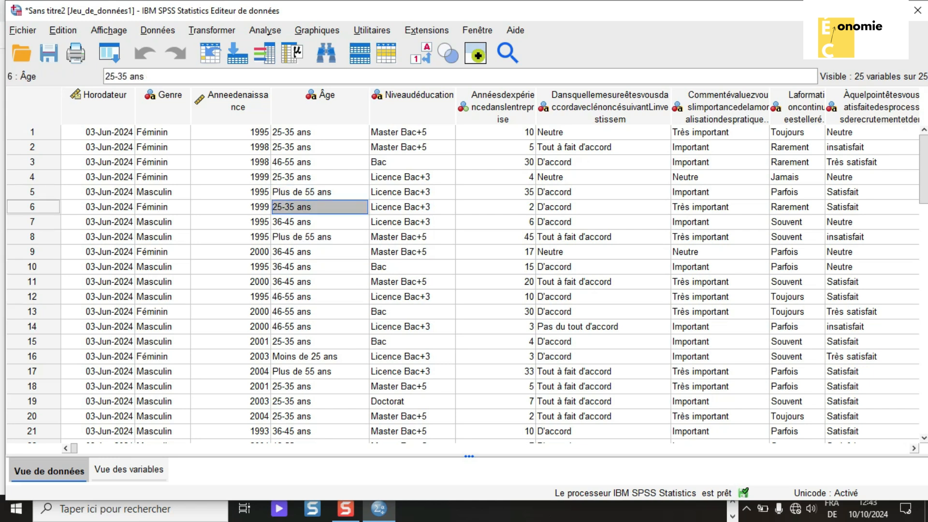
left_click(231, 163)
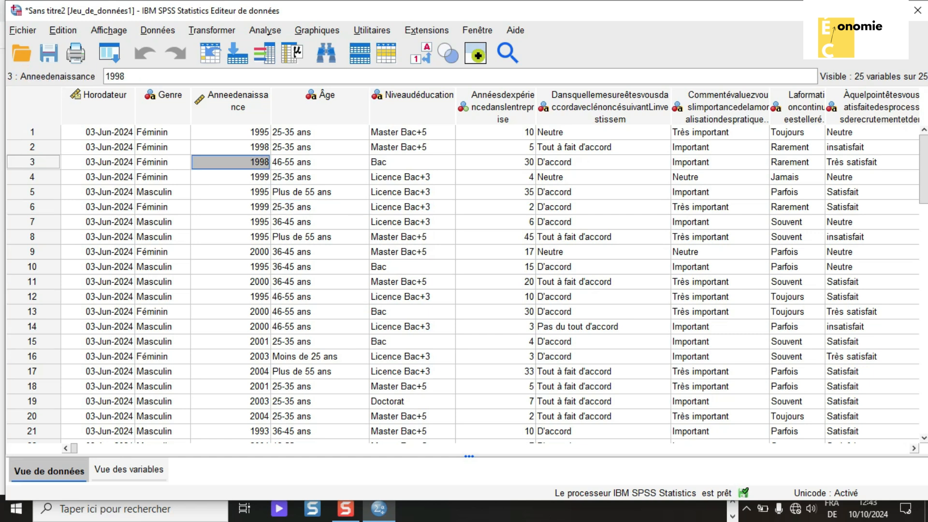
left_click(231, 193)
left_click(230, 222)
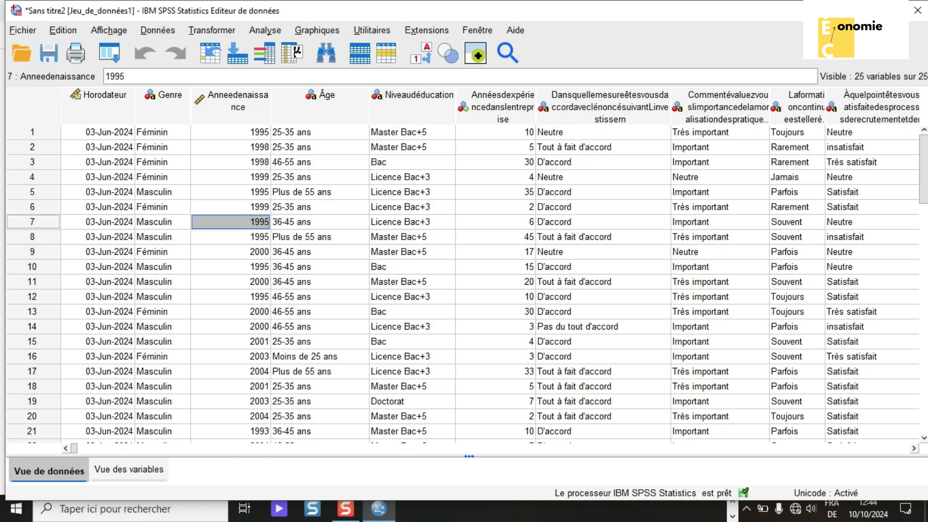
left_click(230, 162)
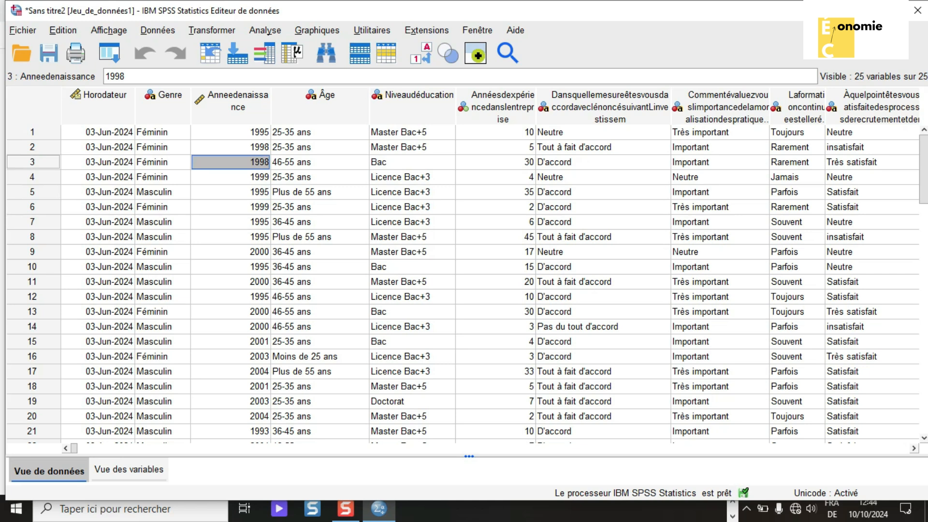
left_click(230, 221)
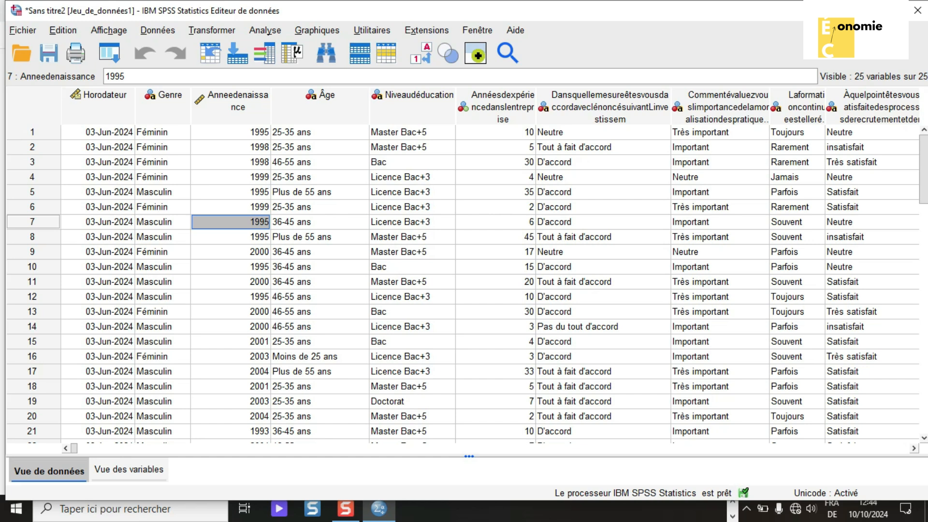
Start an automatic recode and add the Genre variable to the variables being recoded
left_click(162, 147)
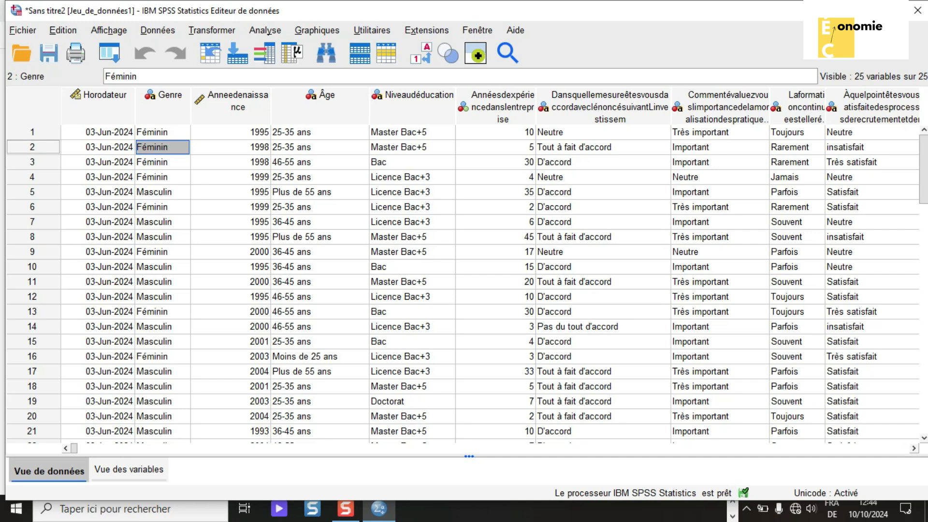
left_click(211, 35)
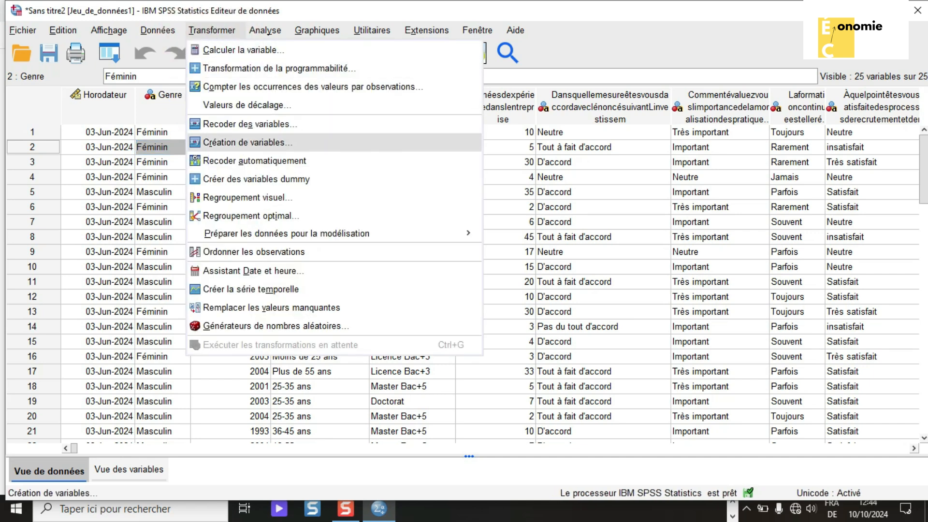
left_click(288, 160)
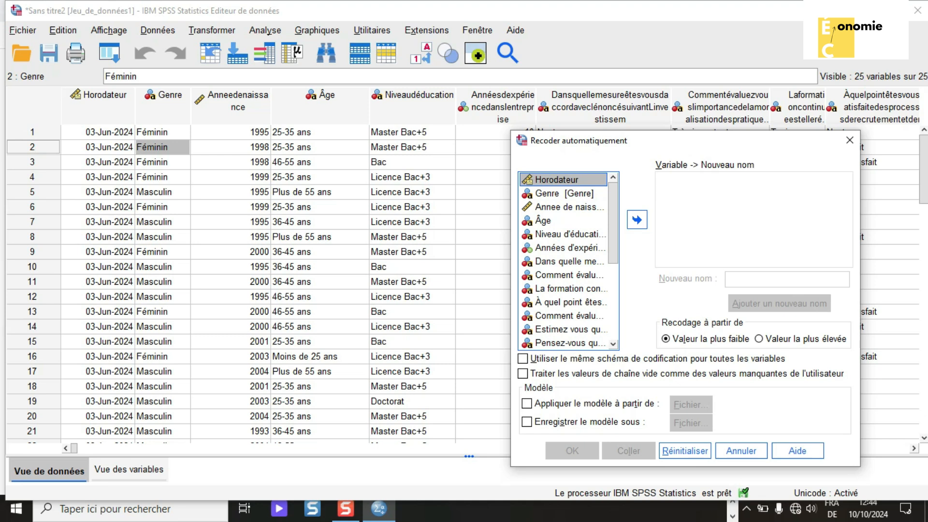
left_click(584, 193)
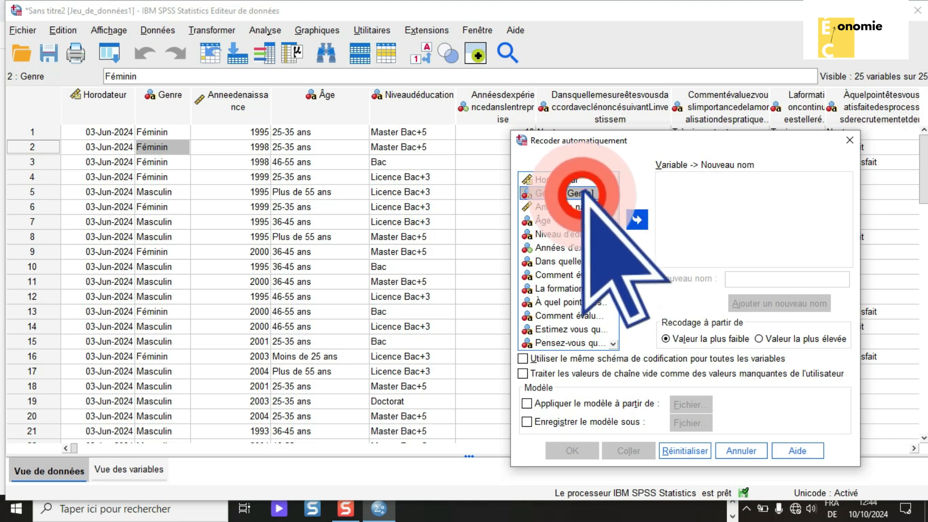
left_click(637, 220)
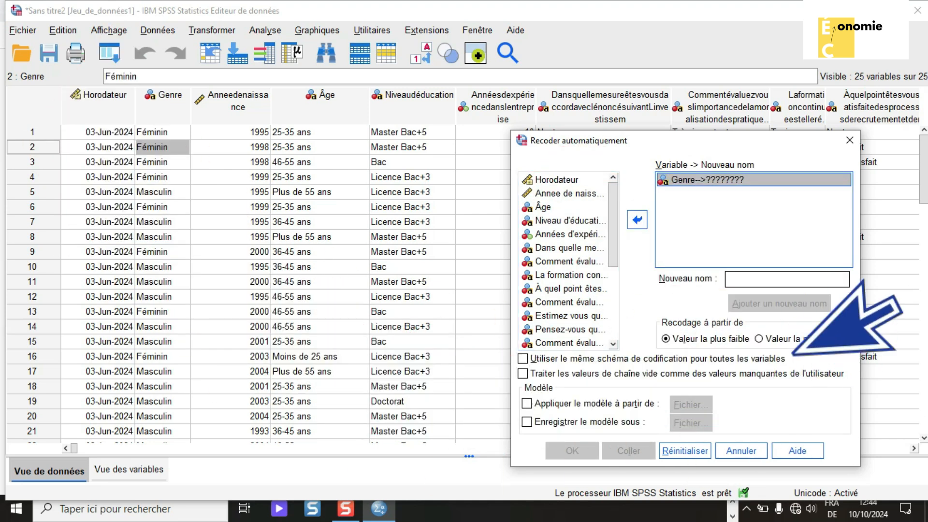
Assign the new name SexePersonne to the recoded Genre variable, keep coding from the lowest value, and run the recode
left_click(820, 281)
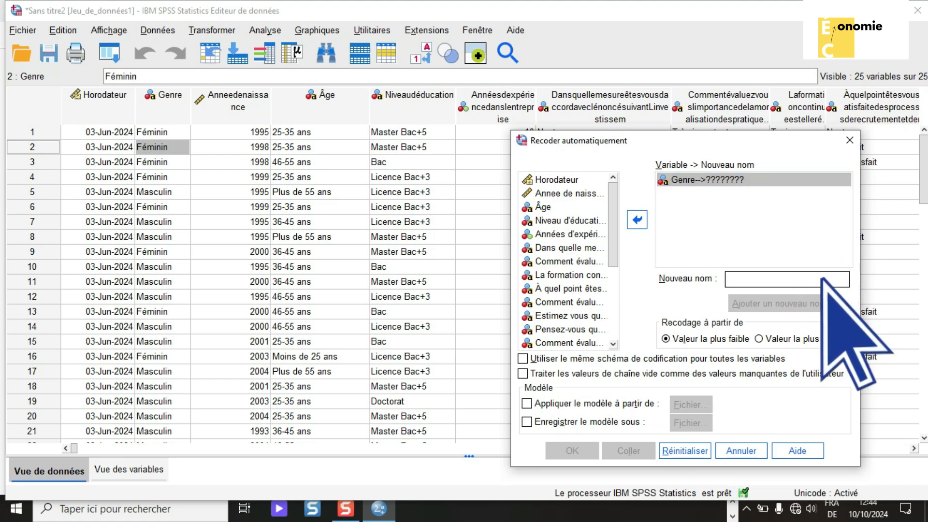
left_click(821, 279)
type("S")
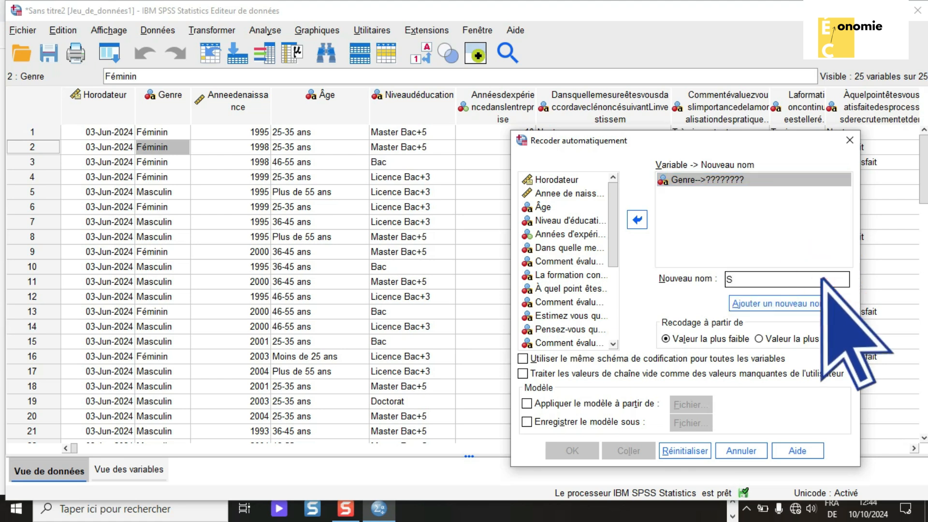
type("exe")
left_click(821, 281)
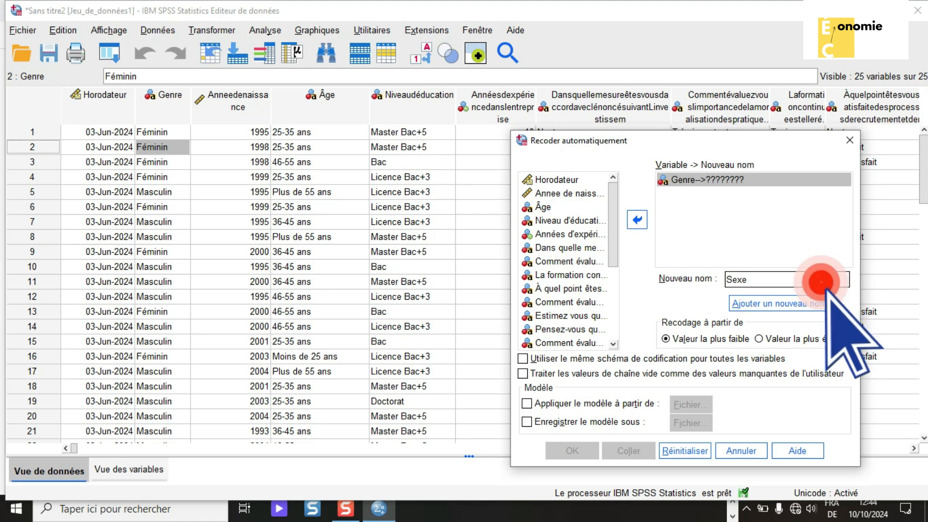
left_click(821, 279)
type("Personne")
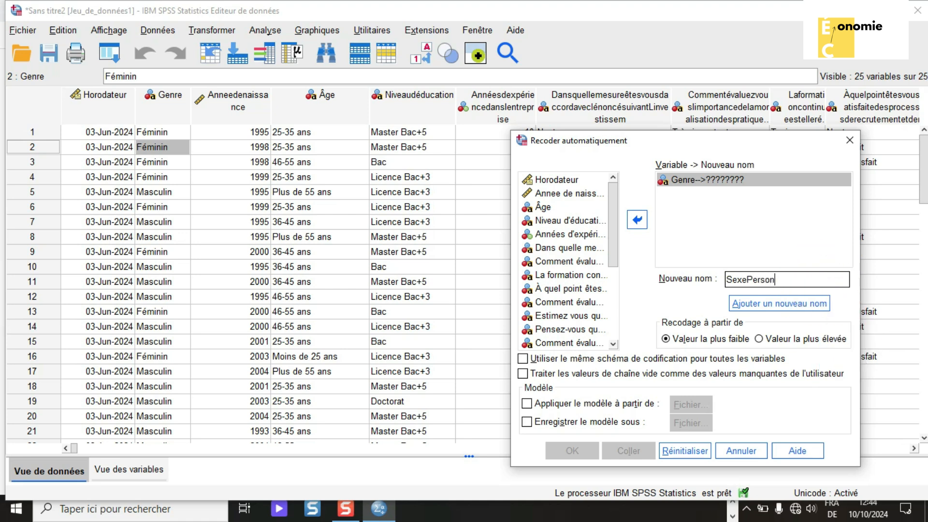
left_click(773, 305)
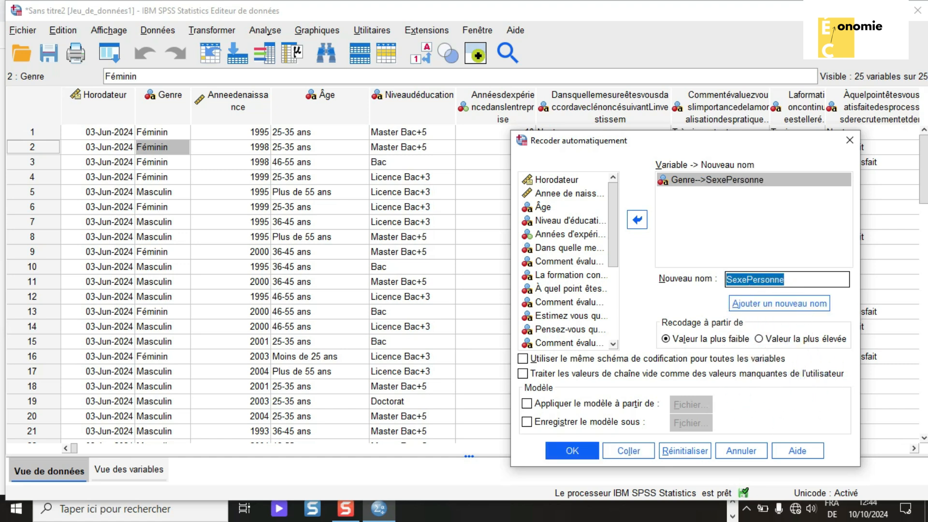
left_click(573, 451)
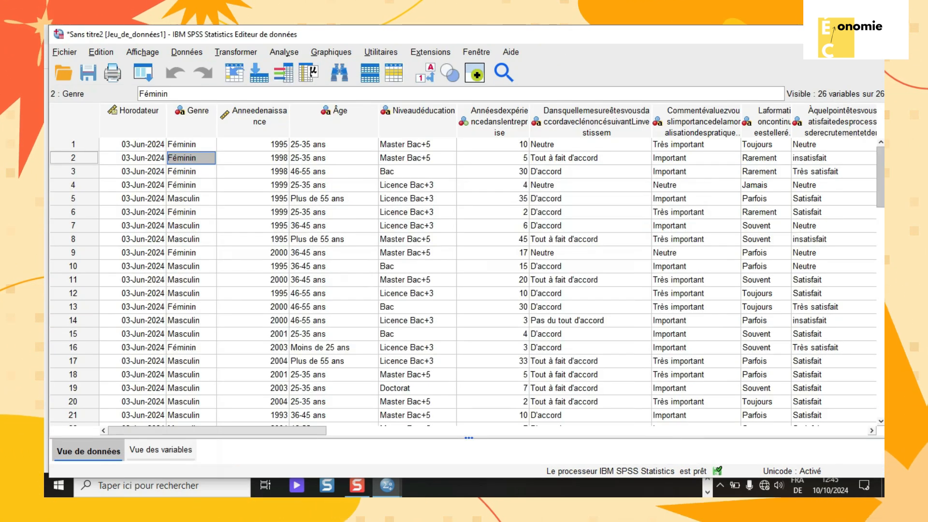
Locate the recoded SexePersonne variable at the end of the variable view and open its name cell
scroll(464, 281, "down", 5)
scroll(464, 281, "down", 6)
left_click(161, 450)
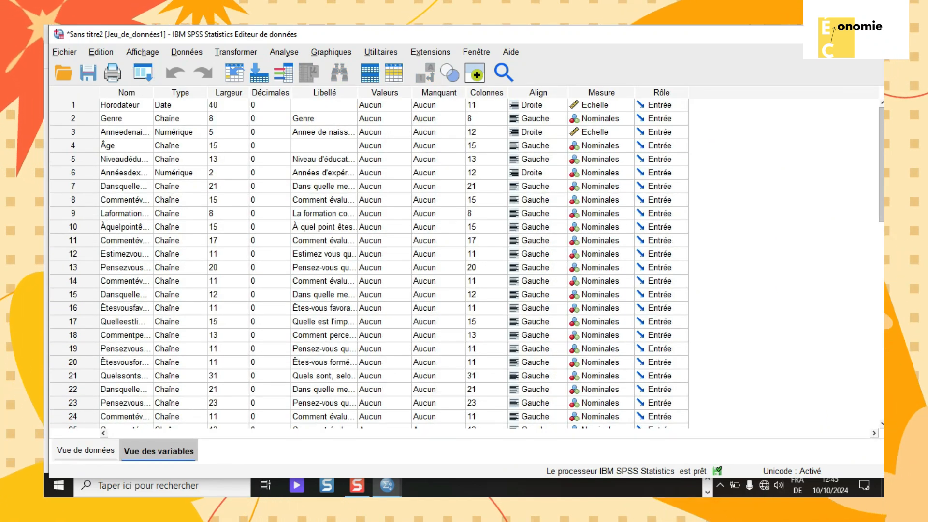
scroll(367, 261, "down", 5)
scroll(367, 261, "down", 1)
scroll(367, 261, "up", 2)
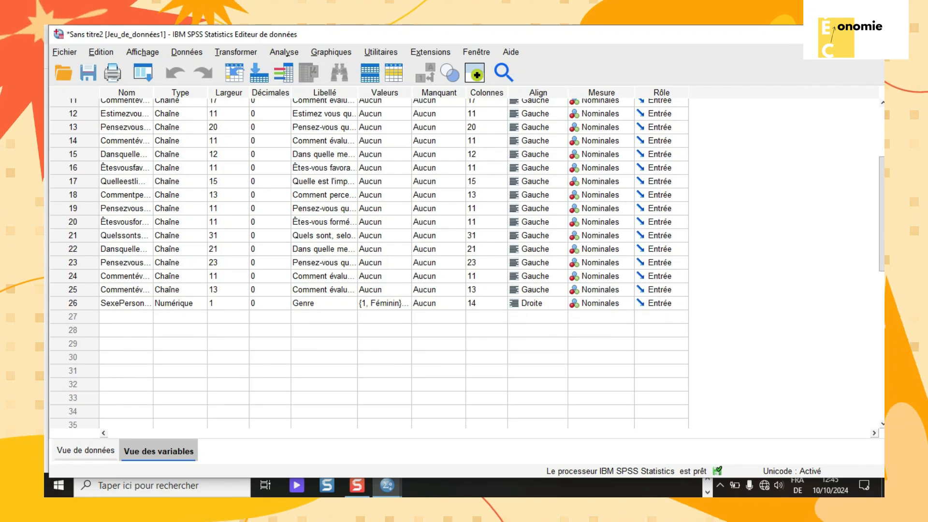
double_click(109, 303)
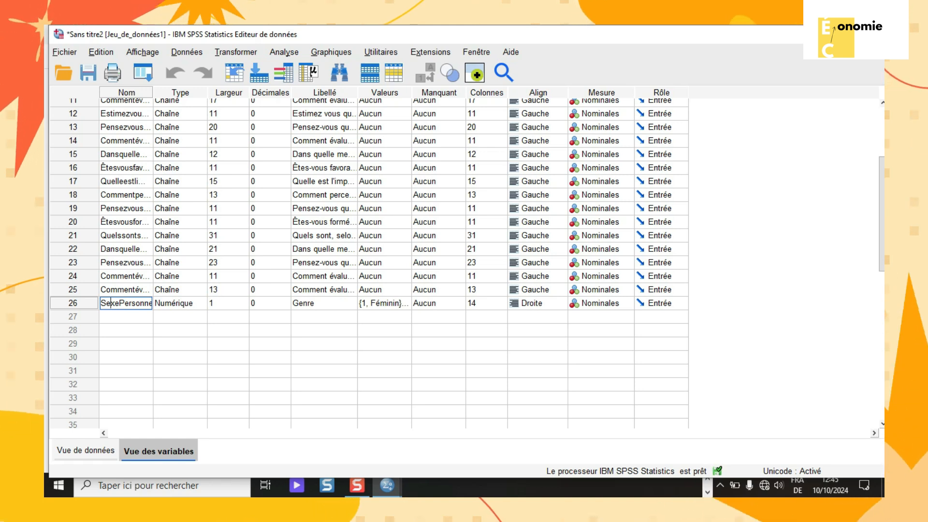
Set the label of the SexePersonne variable to "Genre de la personne"
left_click(317, 303)
type("Genre ")
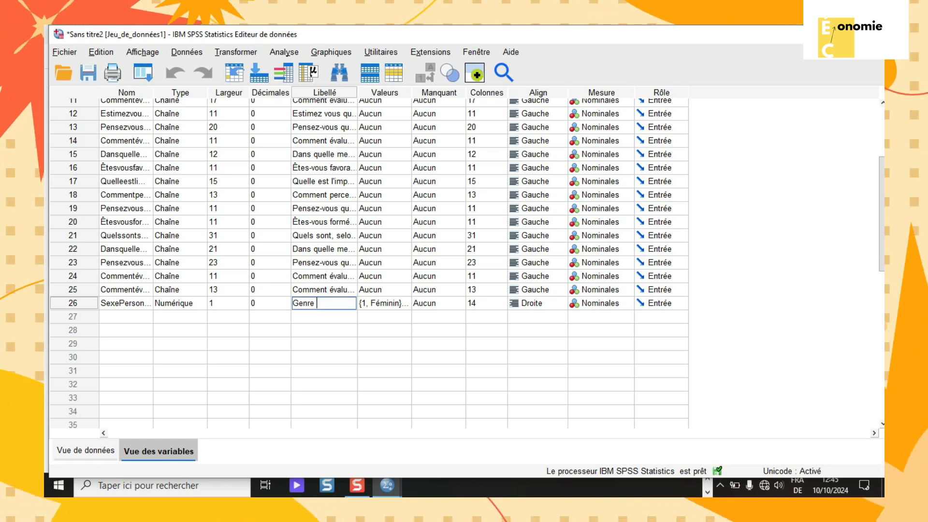
type("de la pe")
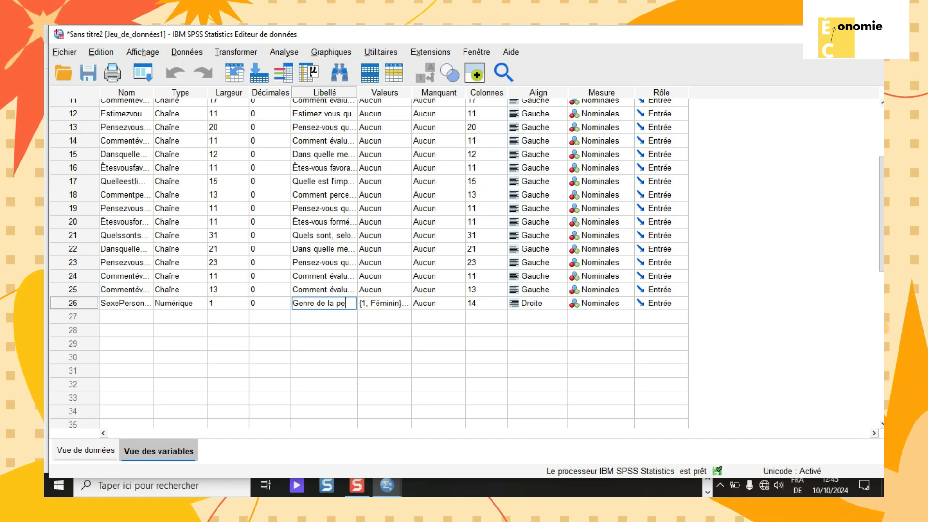
type("rsonne")
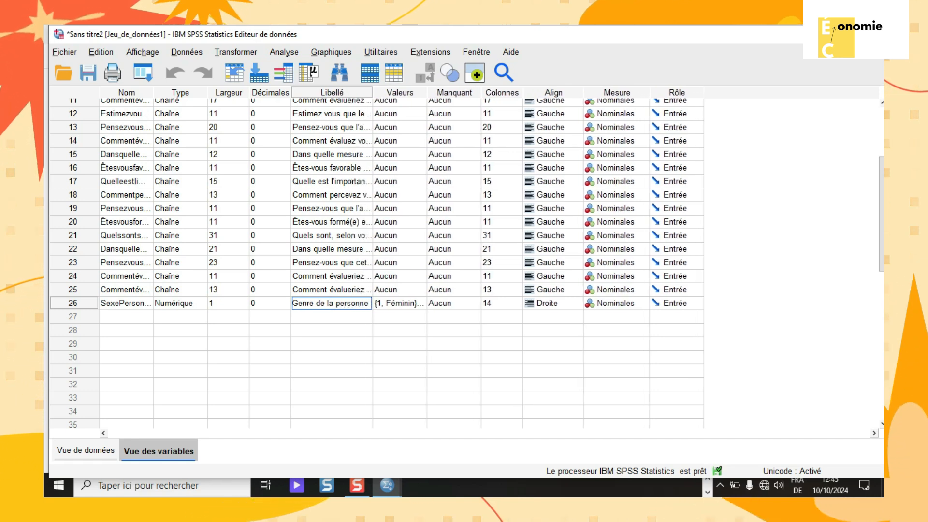
Check the value labels defined for the SexePersonne variable and close them without changes
left_click(400, 303)
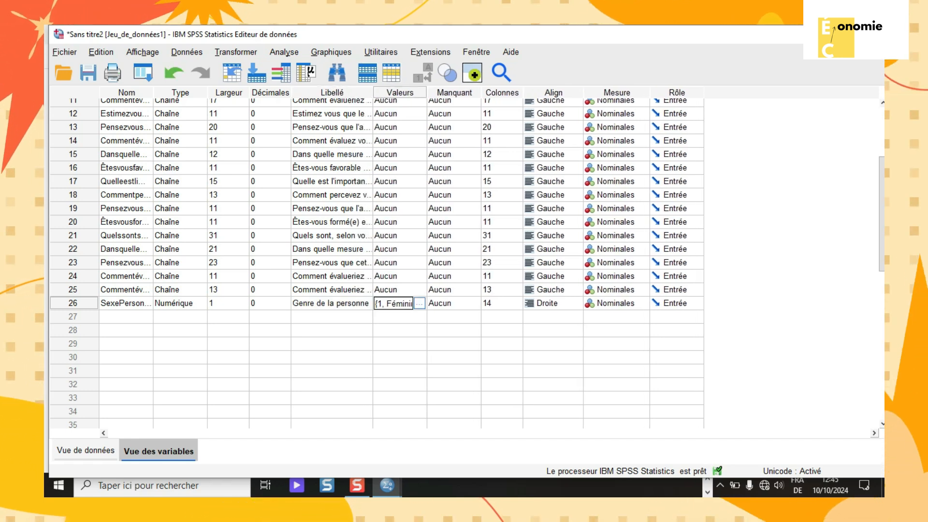
left_click(419, 303)
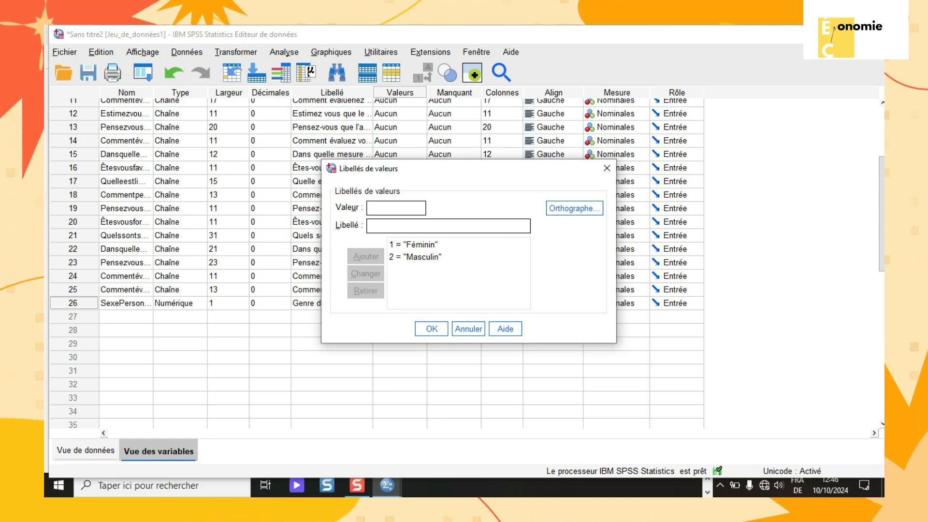
key("Return")
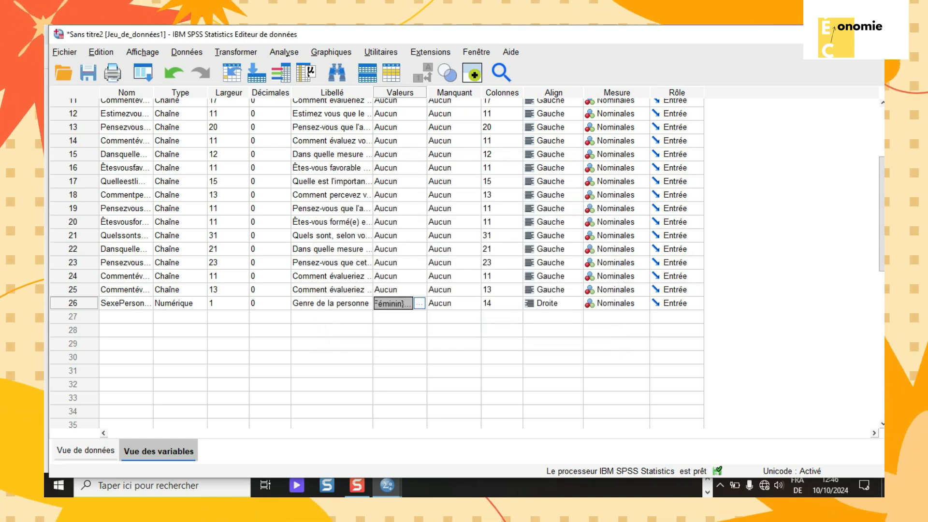
Examine the numeric codes in the SexePersonne column at the end of the data view
left_click(85, 451)
left_click_drag(217, 430, 712, 430)
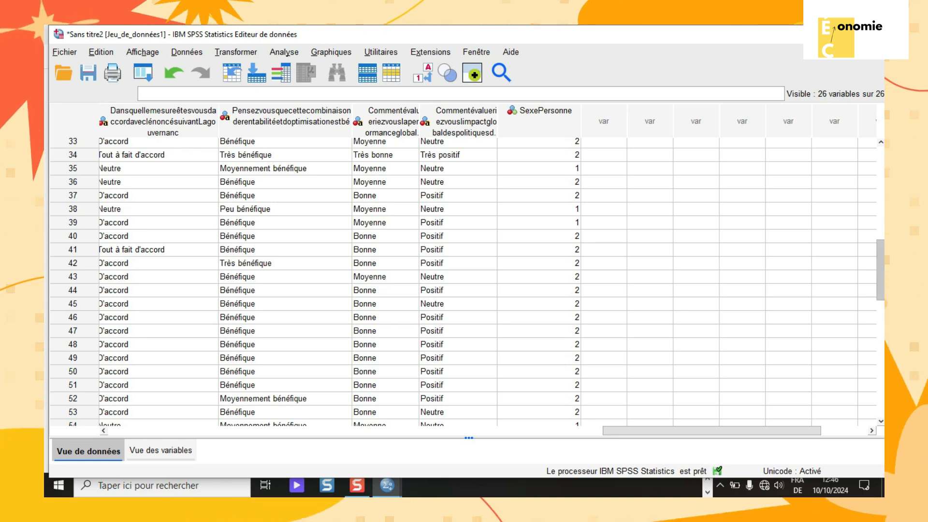
scroll(463, 281, "down", 1)
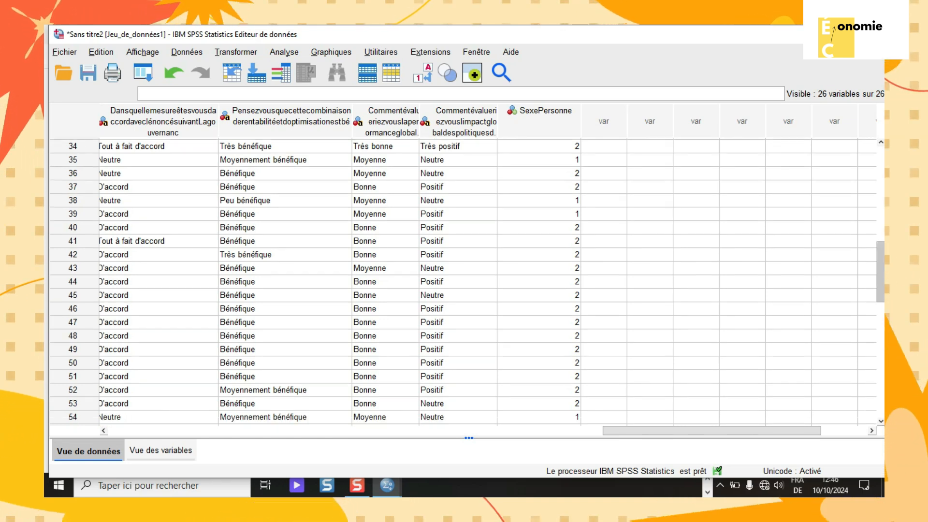
scroll(463, 280, "up", 1)
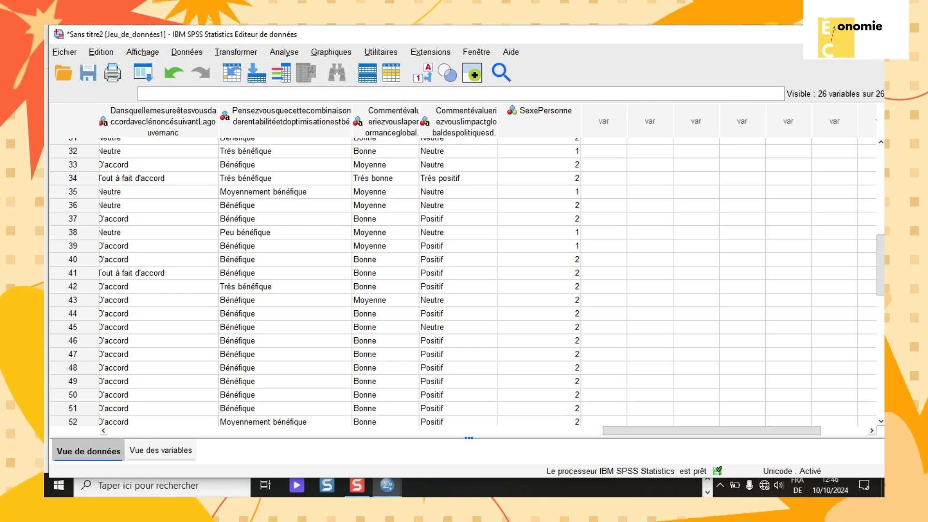
scroll(463, 281, "down", 1)
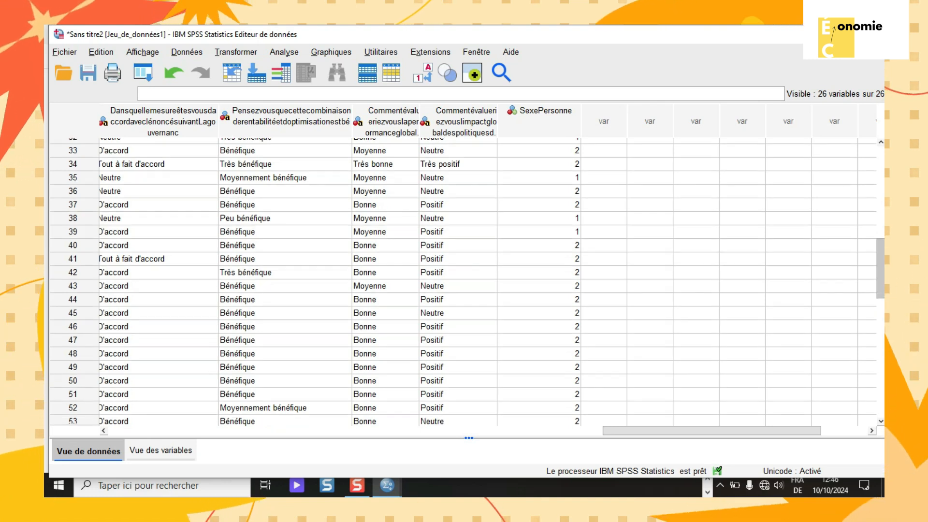
scroll(463, 281, "down", 1)
scroll(463, 280, "down", 2)
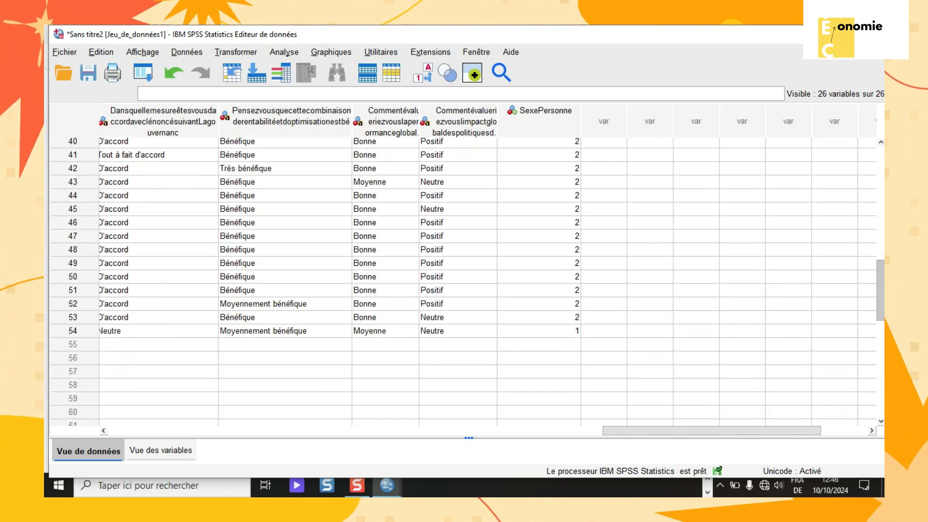
scroll(463, 280, "up", 5)
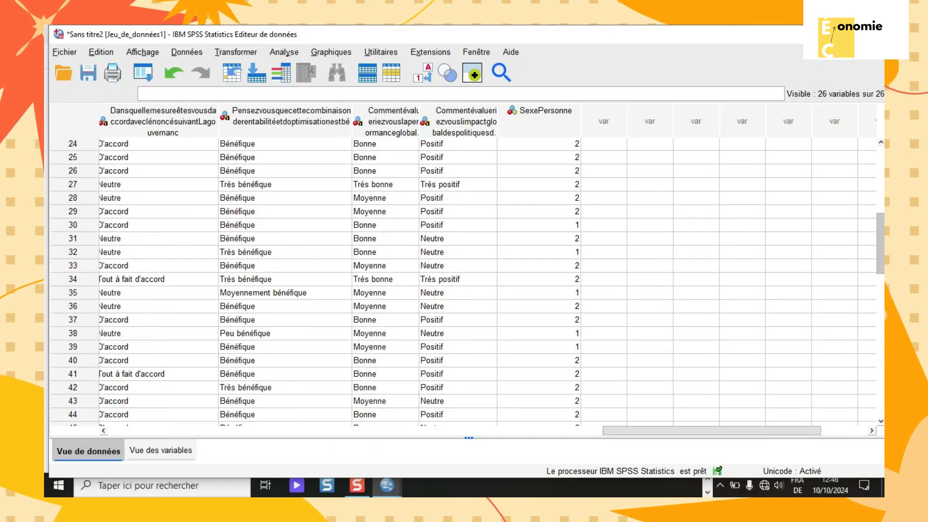
scroll(463, 280, "down", 1)
scroll(463, 280, "up", 1)
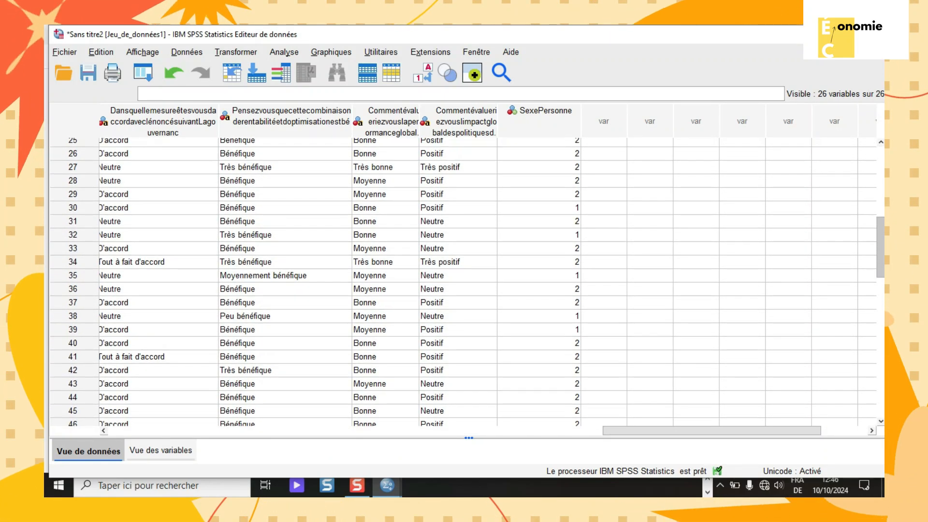
scroll(463, 280, "up", 1)
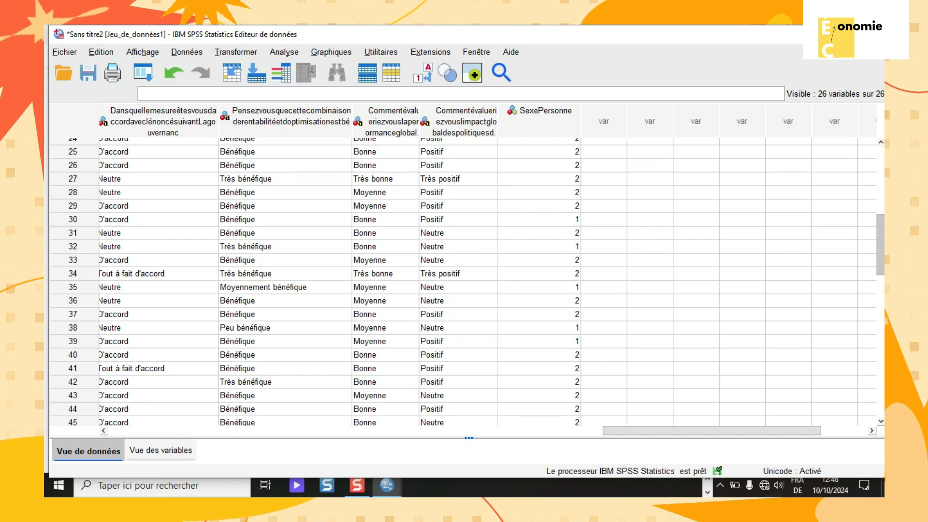
scroll(463, 280, "up", 1)
scroll(463, 281, "down", 1)
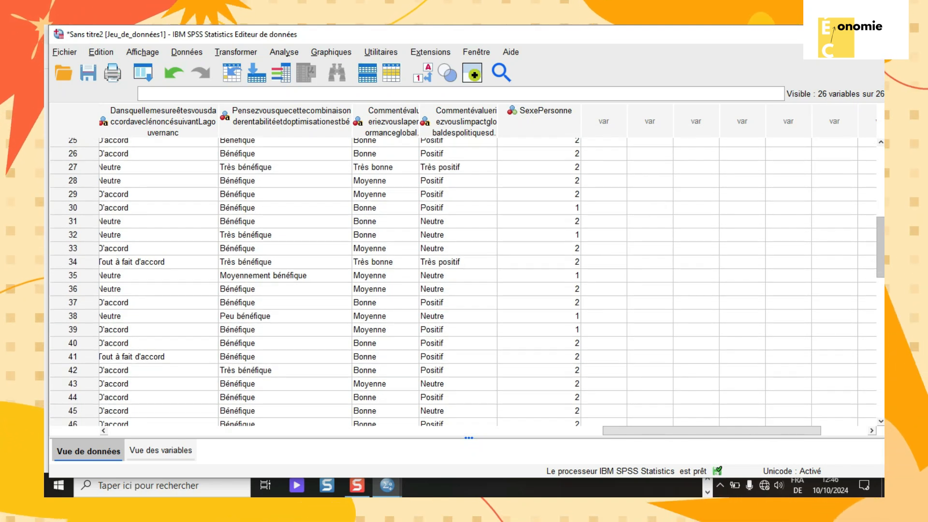
scroll(463, 280, "up", 1)
scroll(463, 280, "down", 6)
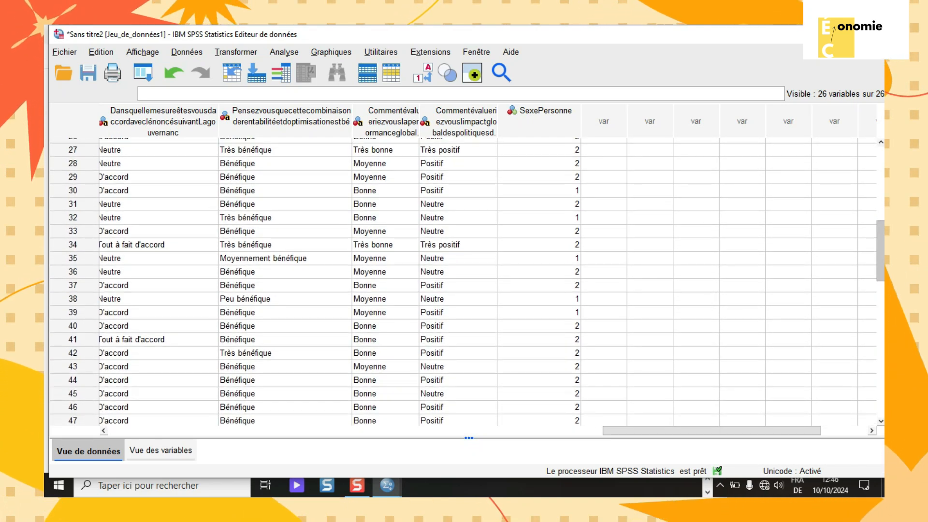
scroll(463, 280, "up", 8)
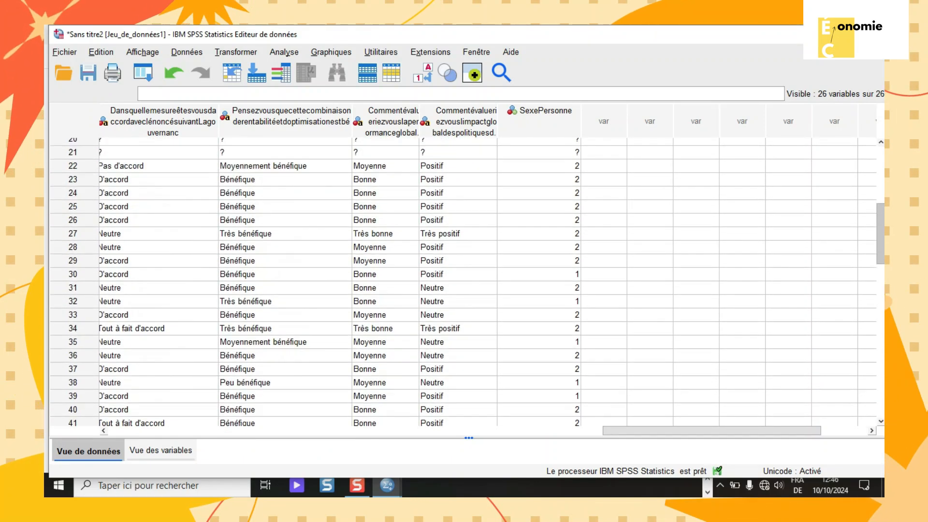
Return to the variable definitions and keep the measurement level of SexePersonne as Nominales
left_click(160, 450)
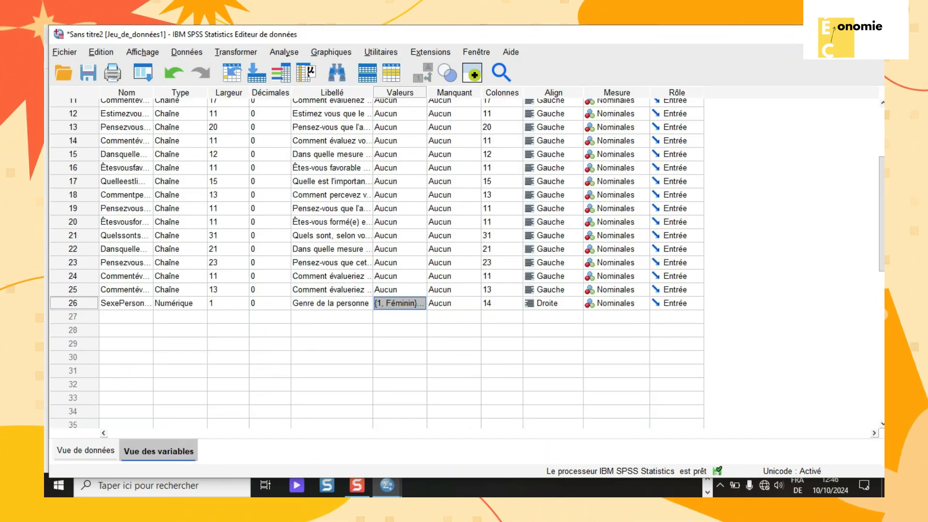
left_click(621, 304)
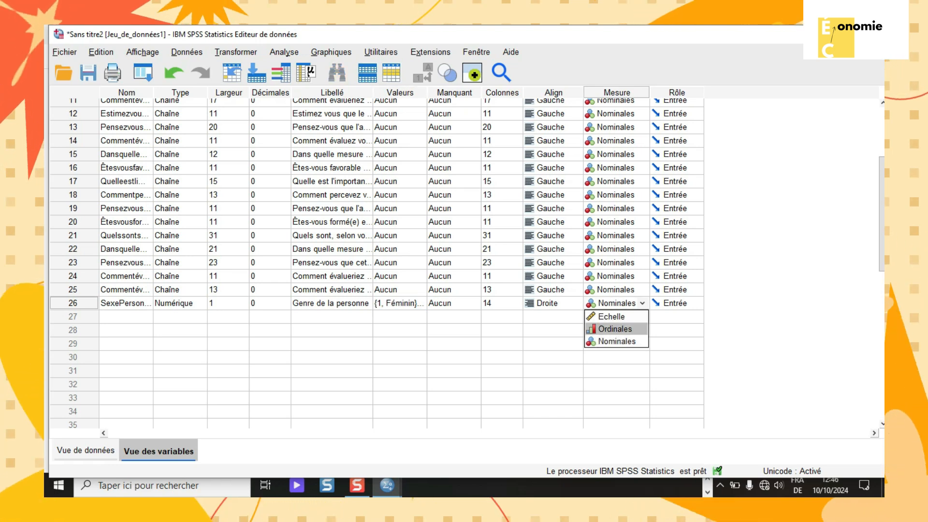
left_click(617, 342)
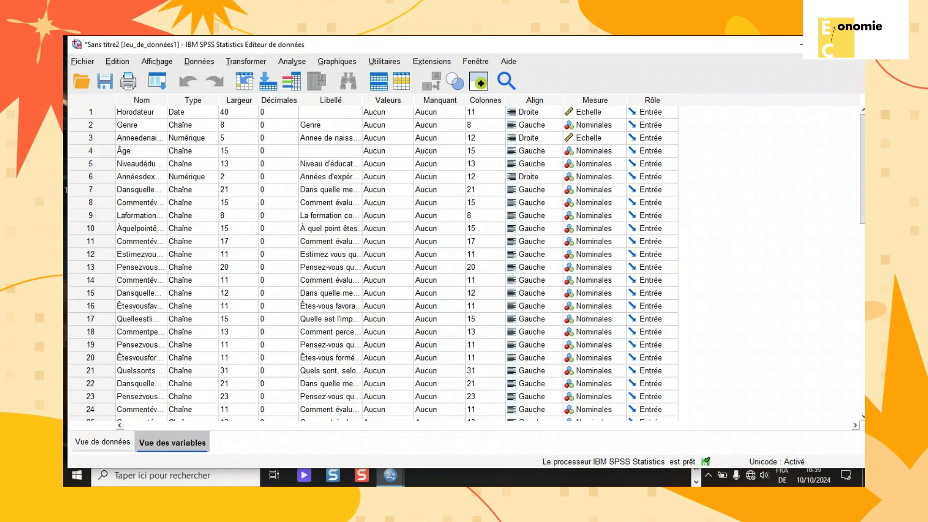
Start another automatic recode, replacing Genre with the "Dans quelle mesure" question that follows the years of experience variable
left_click(246, 61)
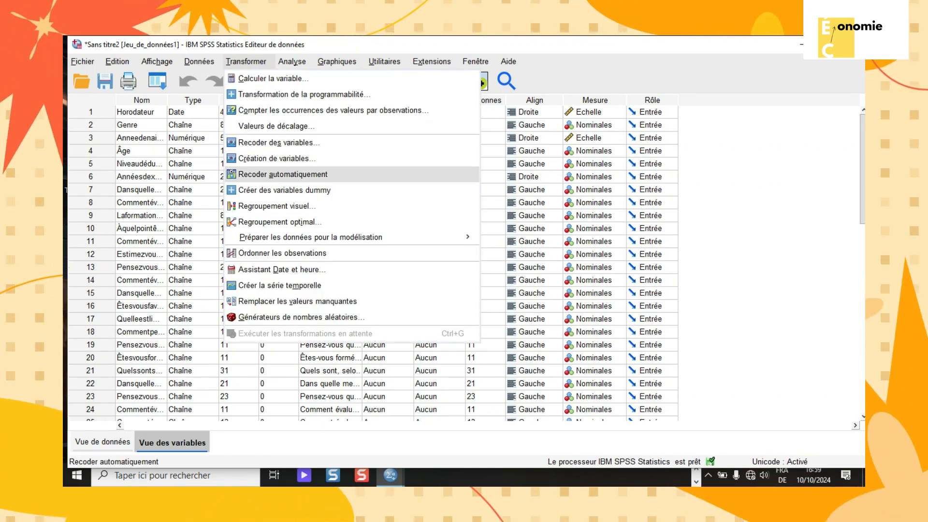
key("Return")
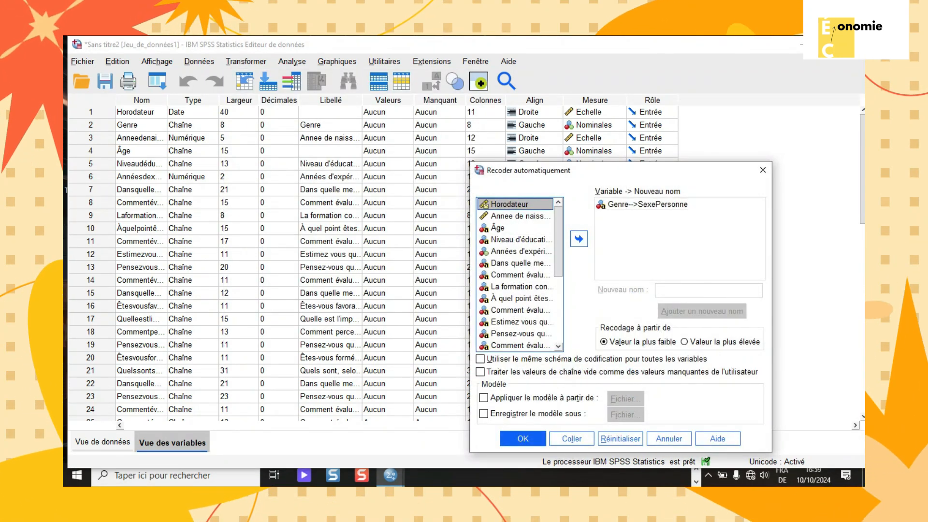
left_click(648, 205)
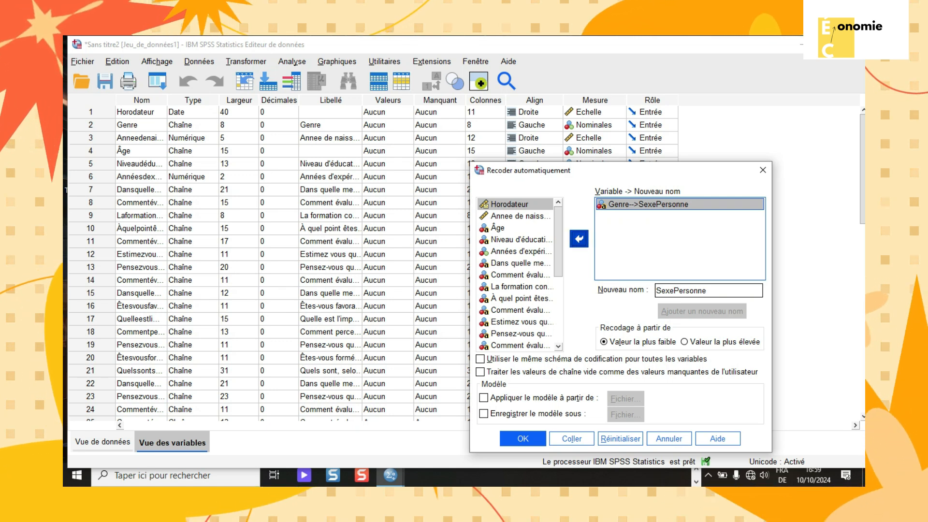
left_click(578, 238)
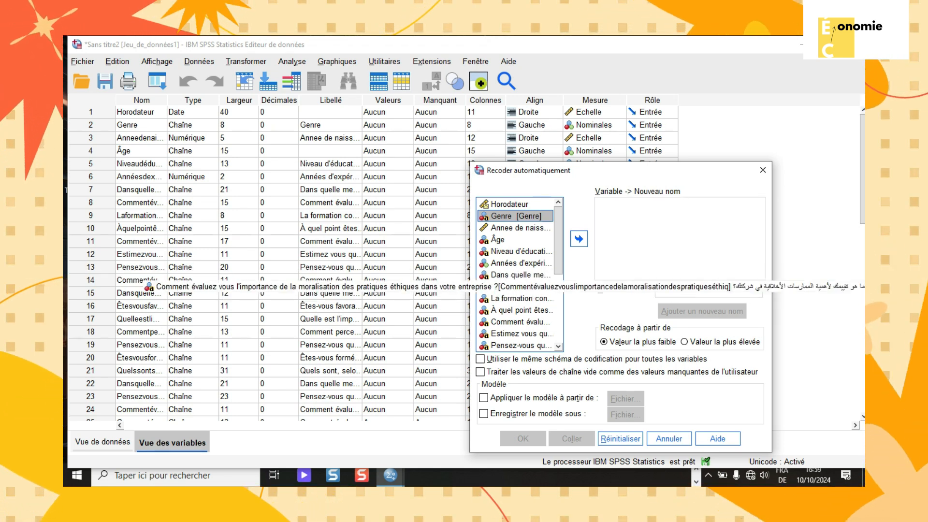
left_click(520, 275)
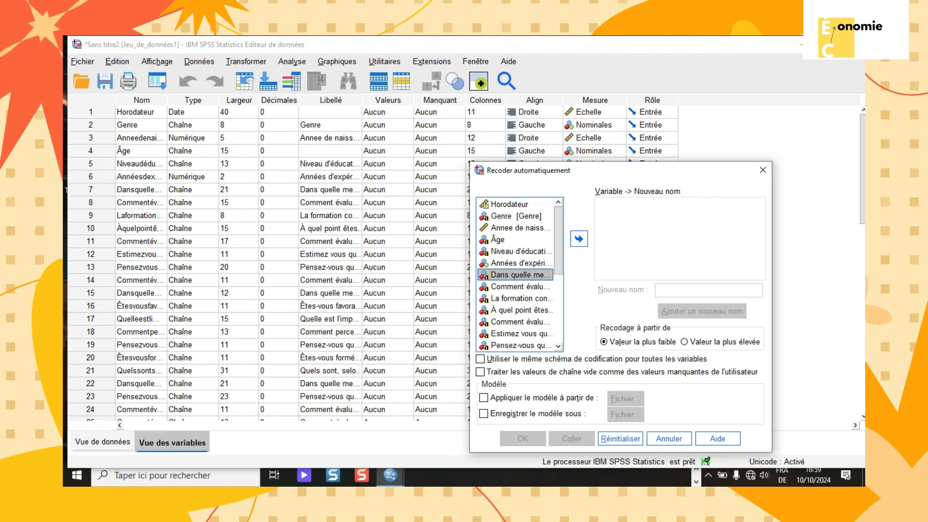
left_click(578, 239)
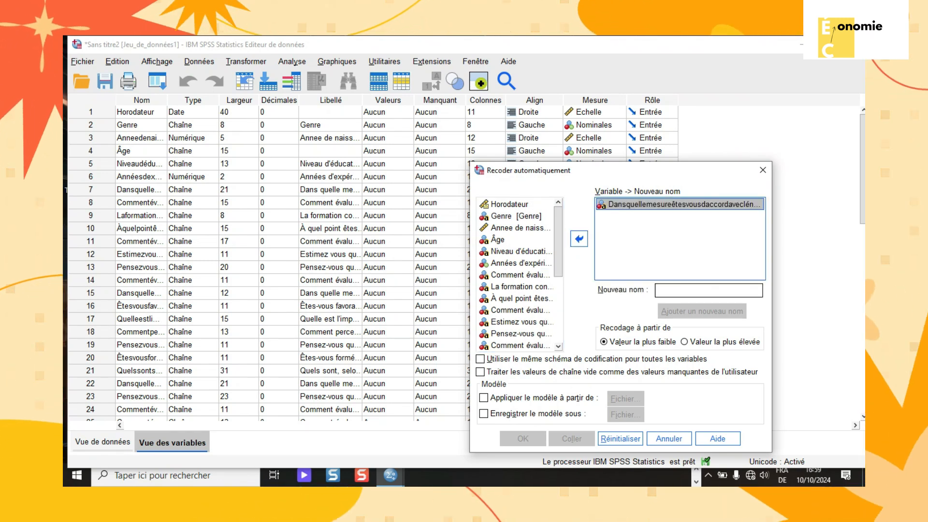
Assign the new name Satisfaction to the agreement question being recoded and run the automatic recode
type("Satisfaction")
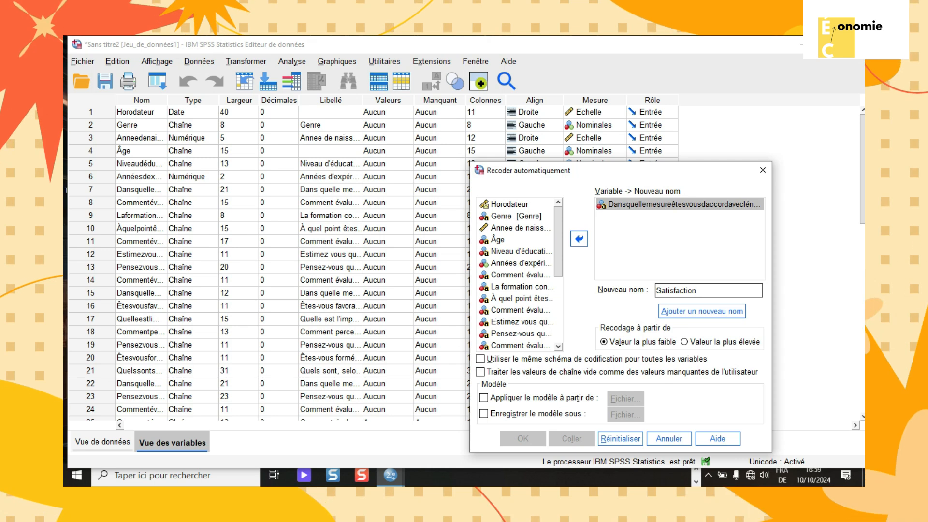
key("Return")
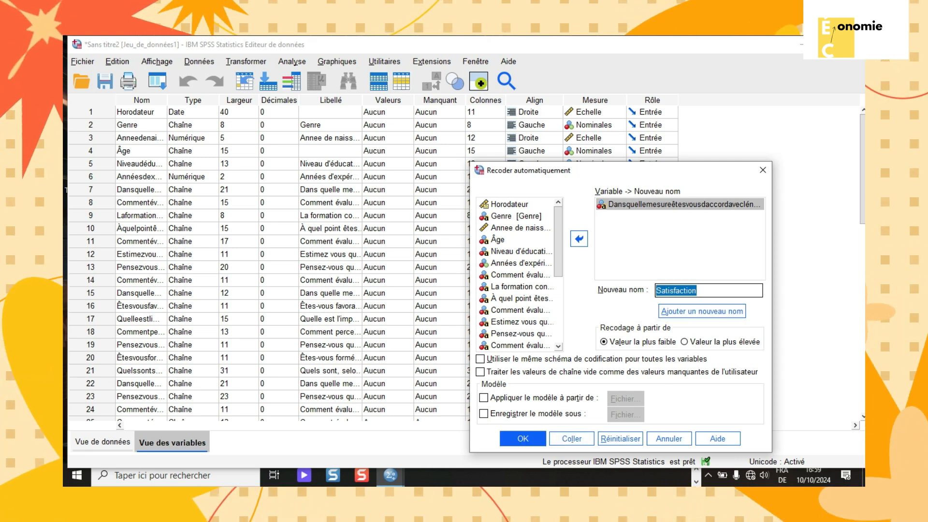
left_click(523, 439)
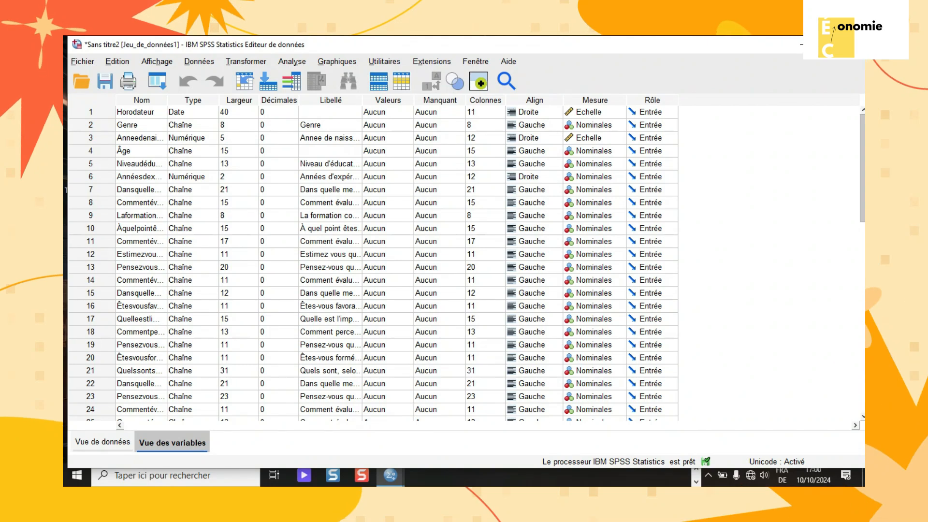
Check the value labels of the recoded Satisfaction variable and set its measurement level to Ordinales
scroll(372, 261, "down", 5)
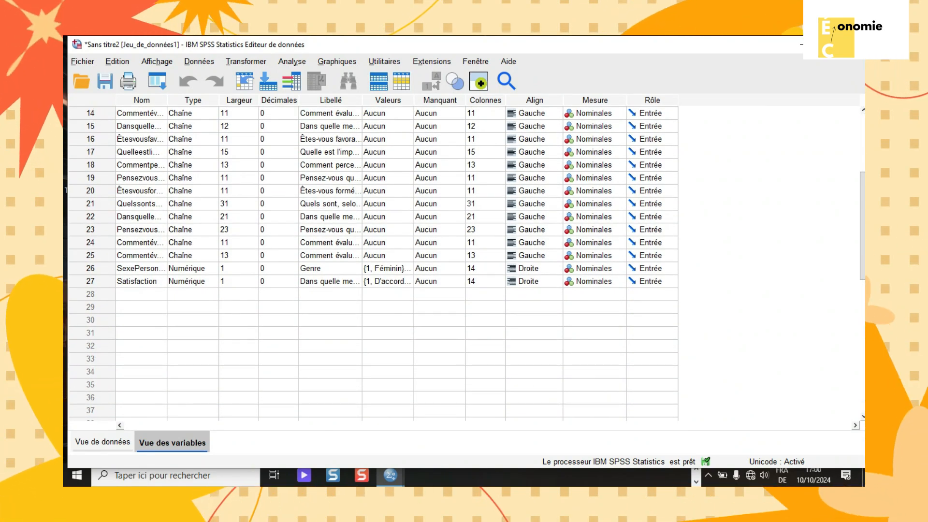
left_click(388, 282)
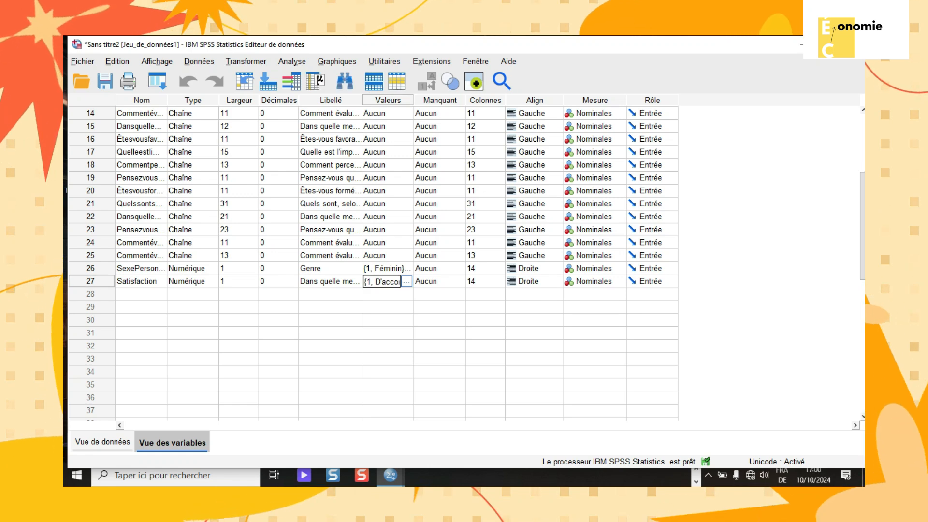
left_click(406, 282)
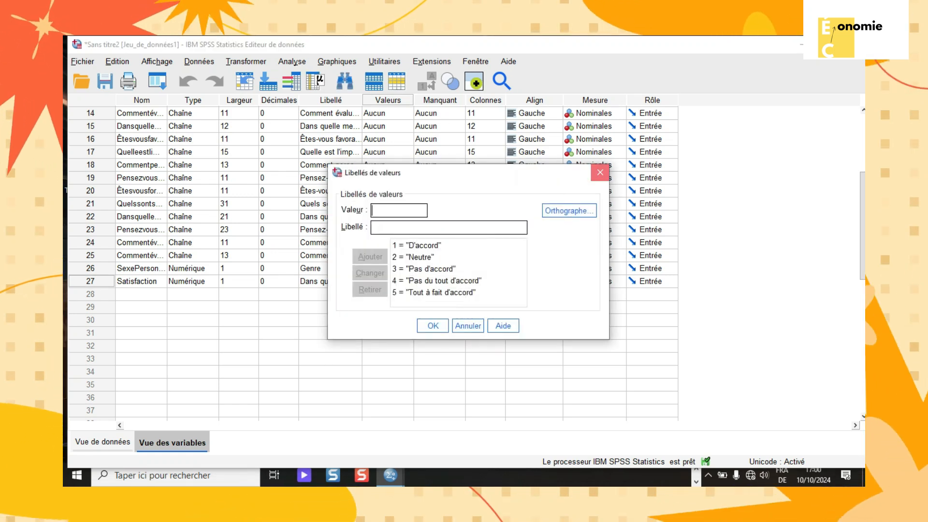
left_click(599, 172)
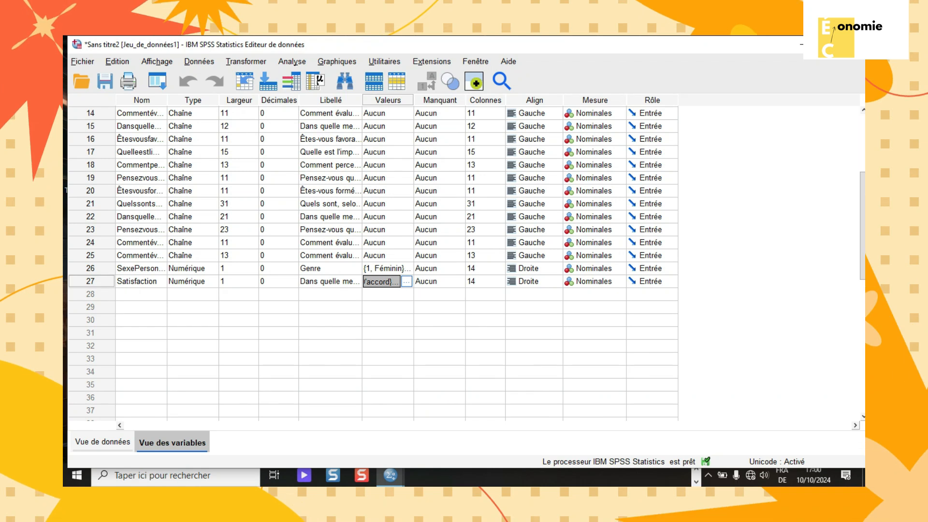
left_click(599, 281)
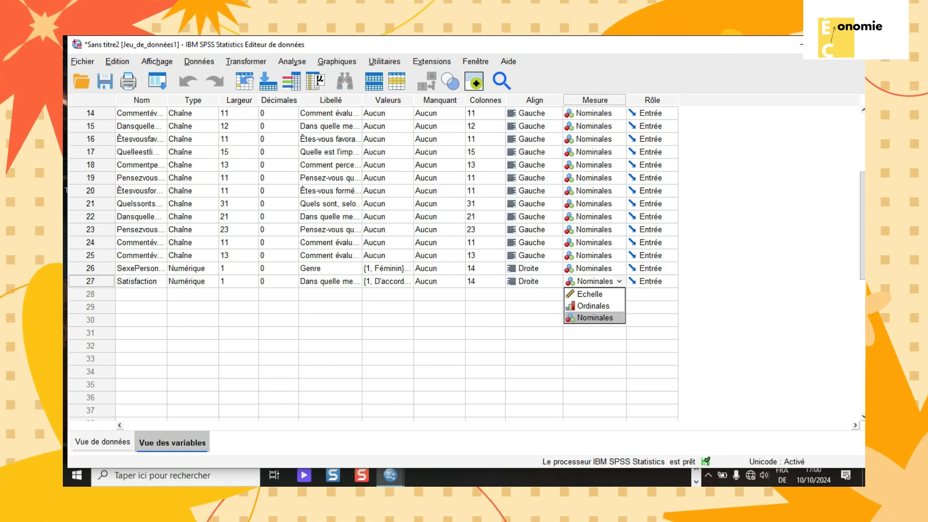
left_click(594, 306)
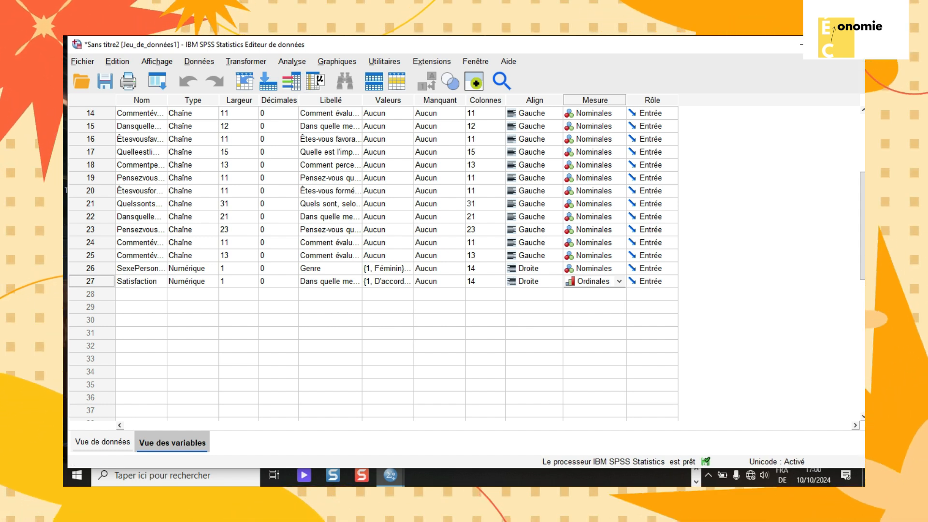
Start another automatic recode, replacing the agreement question with the "Comment évaluez vous l'importance de la moralisation des pratiques éthiques" question
left_click(246, 62)
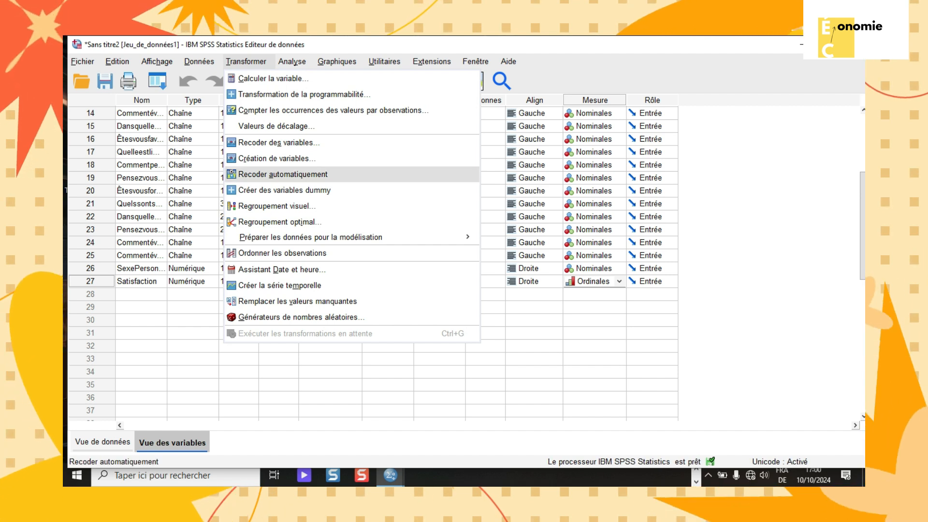
left_click(283, 175)
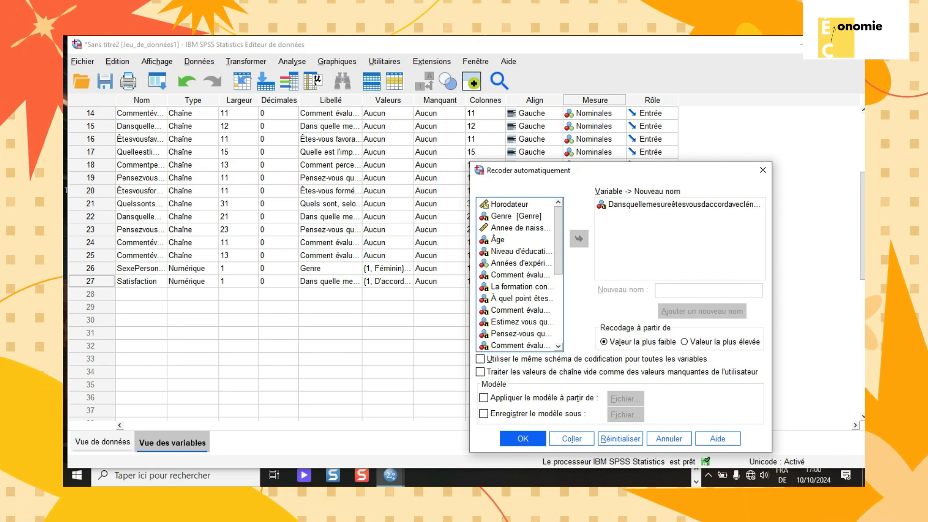
left_click(520, 311)
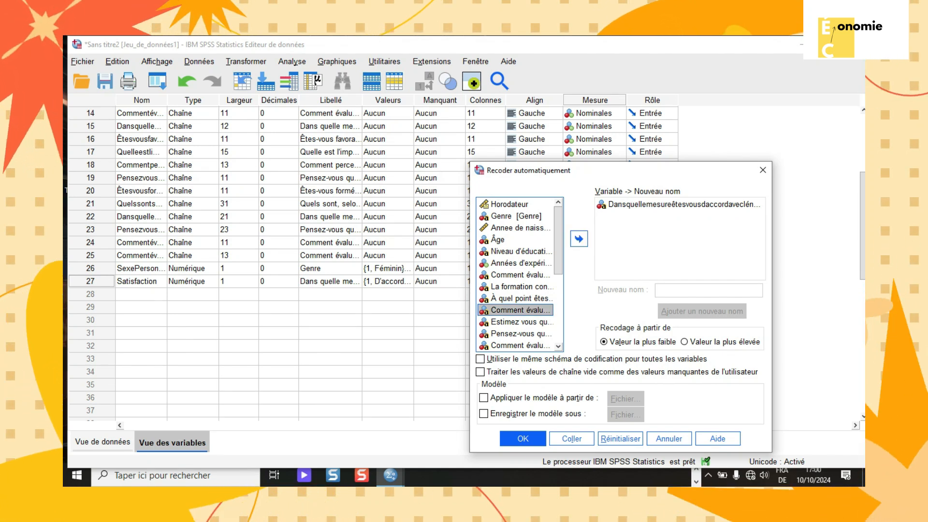
left_click(680, 204)
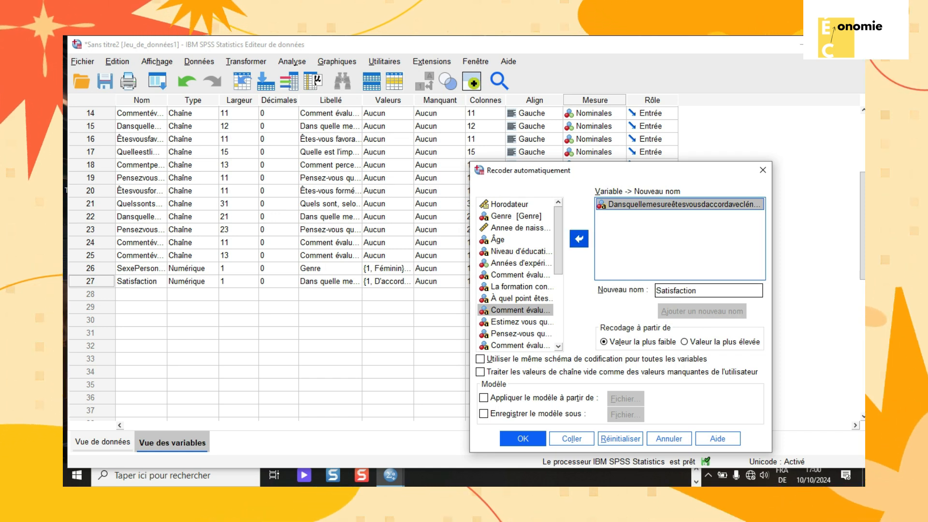
left_click(579, 238)
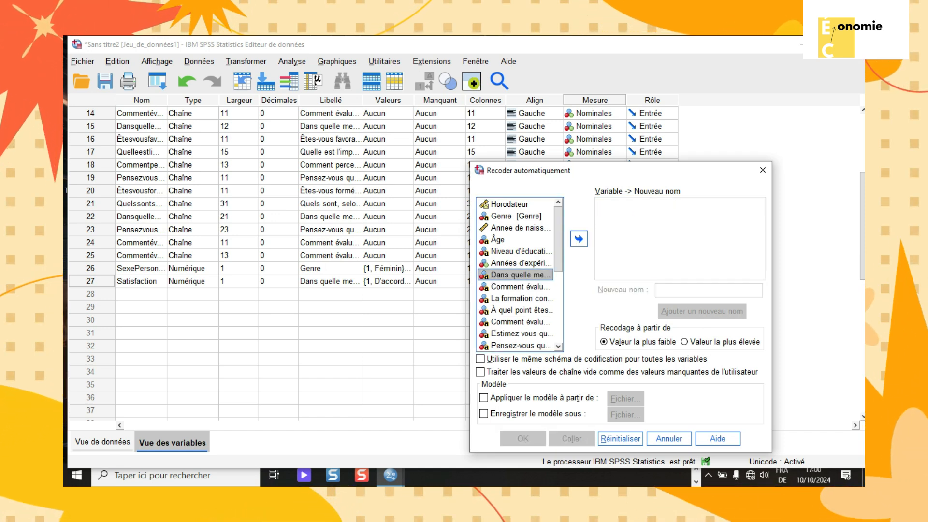
left_click(520, 287)
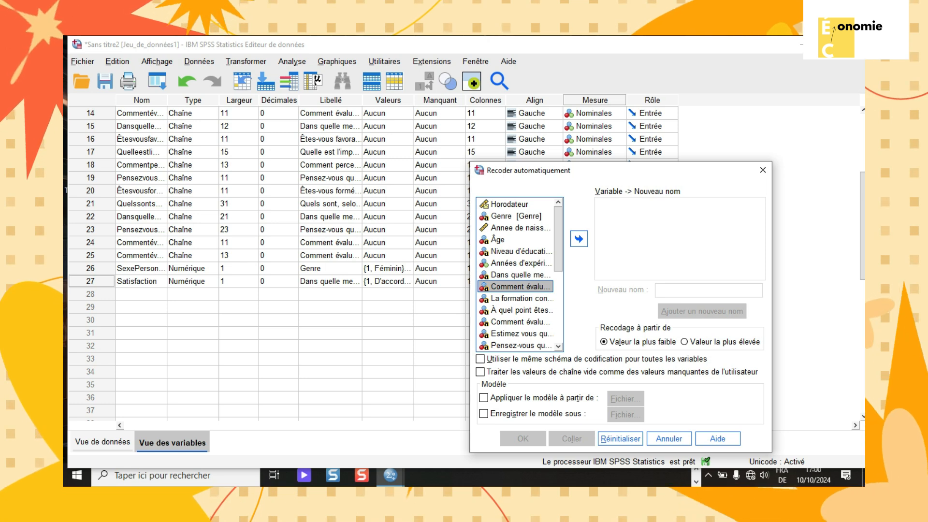
left_click(579, 239)
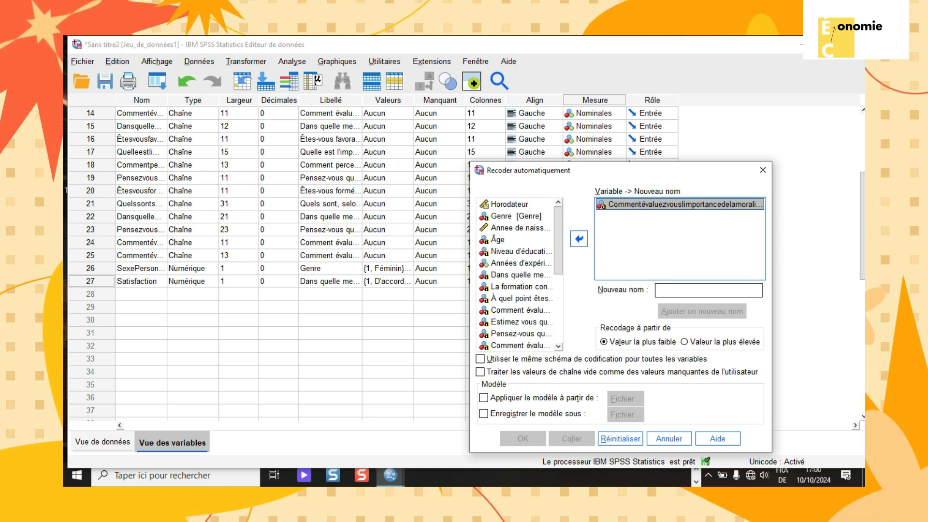
Assign the new name evaluiation to the ethics question, run the automatic recode and review its old and new values in the output
left_click(709, 291)
type("ex")
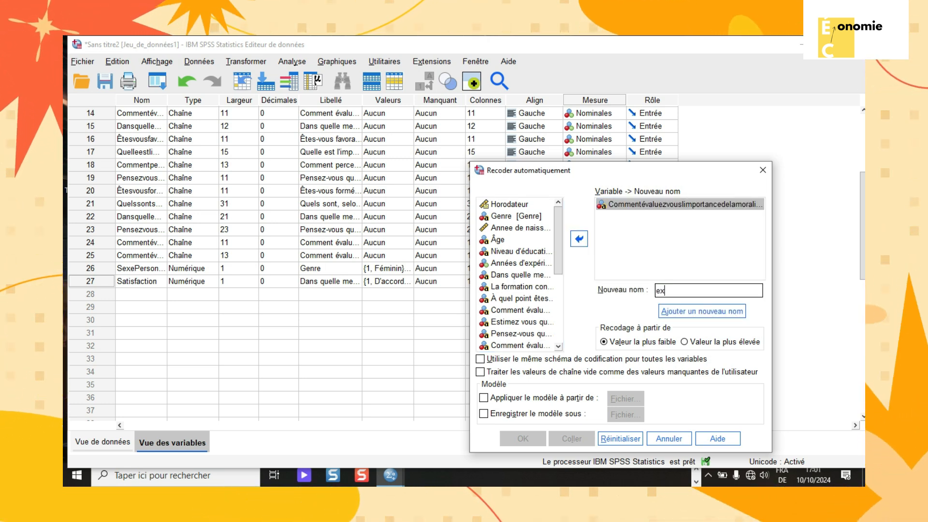
key("BackSpace")
type("valuiat")
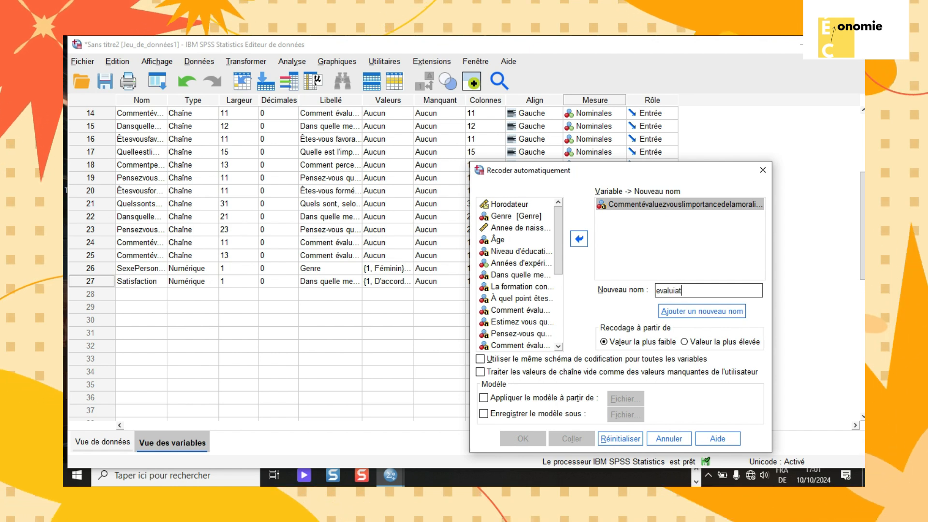
type("ion")
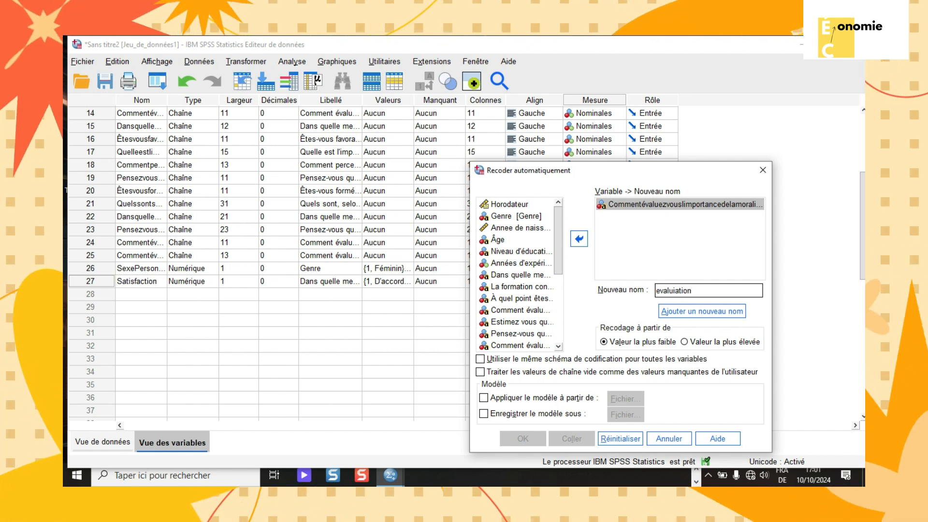
left_click(702, 312)
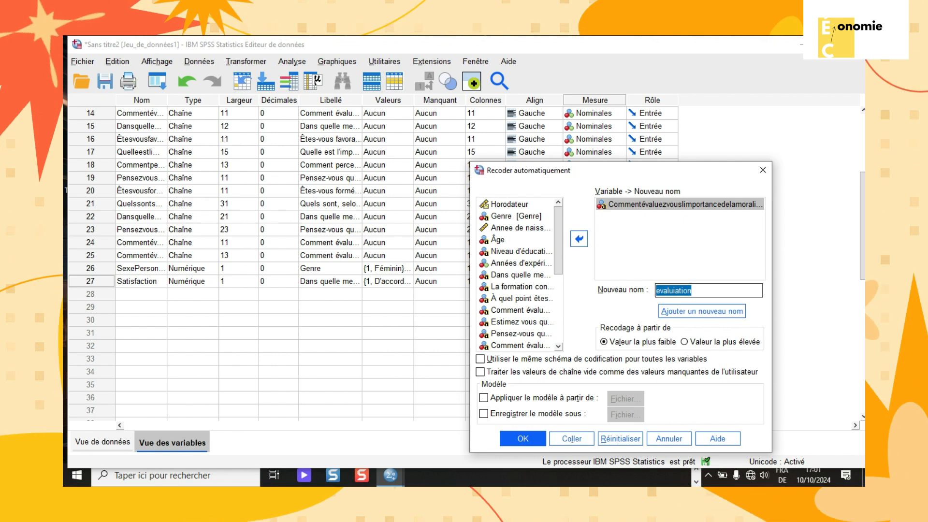
key("Return")
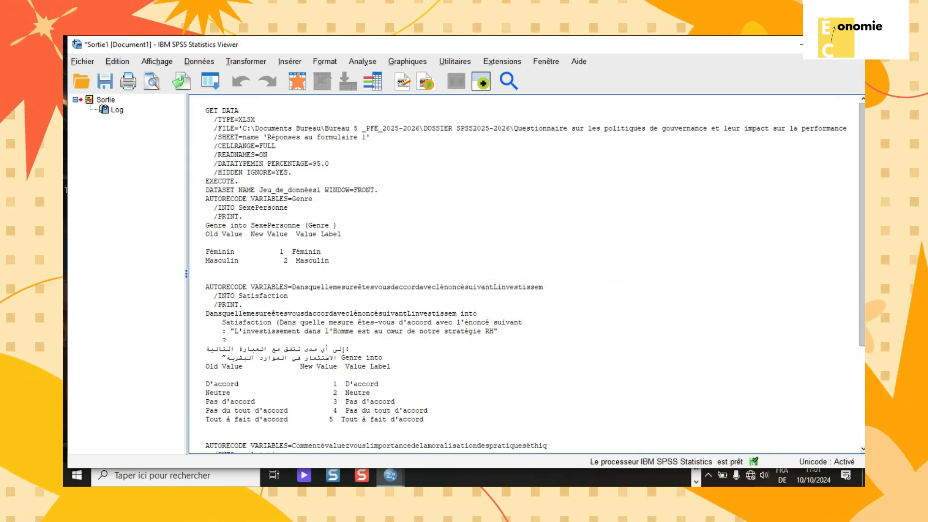
scroll(300, 397, "down", 5)
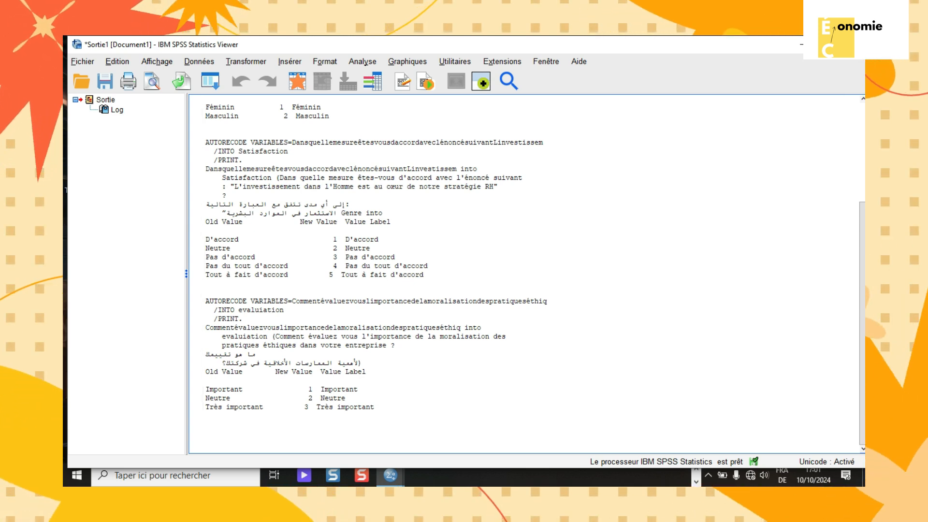
Return to the variable definitions and keep the measurement level of evaluiation as Nominales
left_click(801, 44)
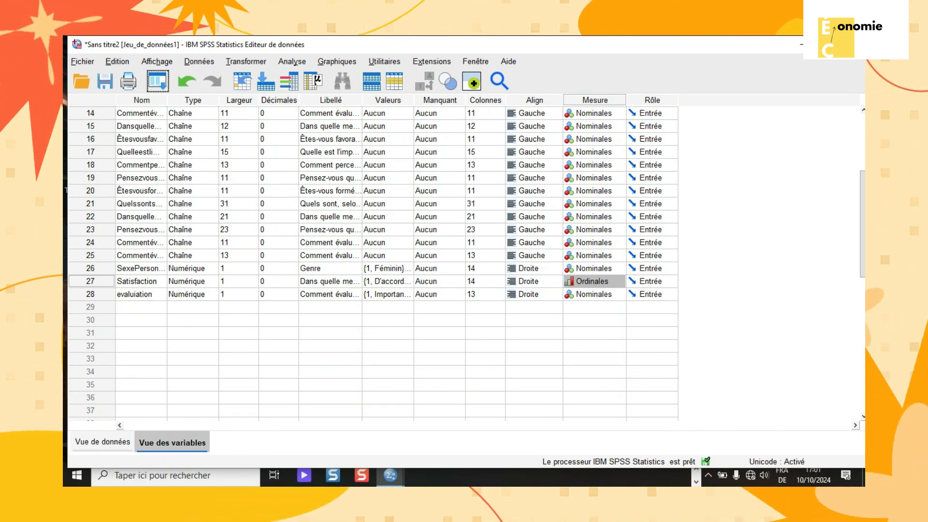
left_click(609, 294)
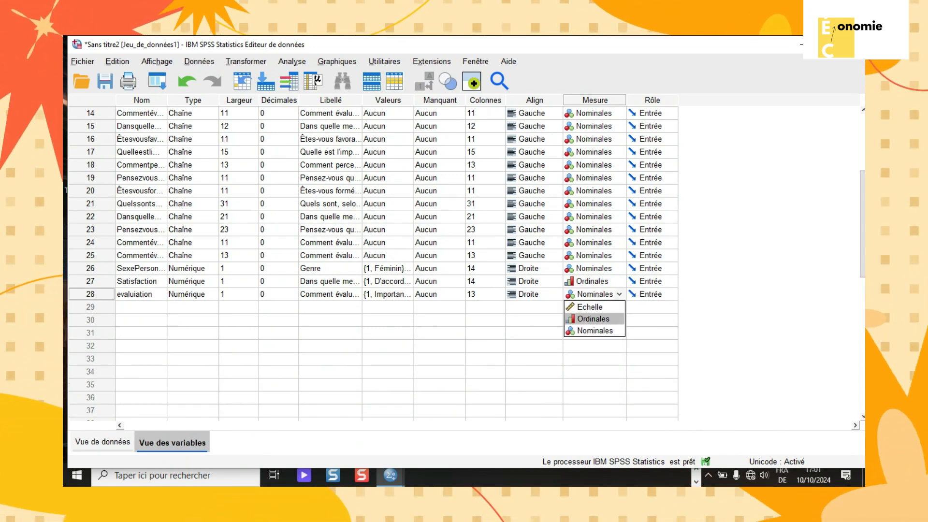
left_click(595, 331)
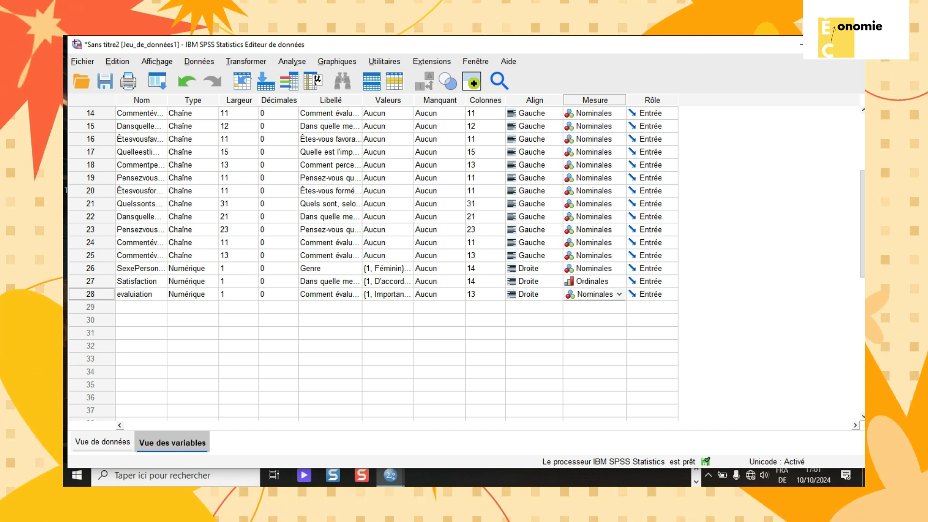
left_click(140, 268)
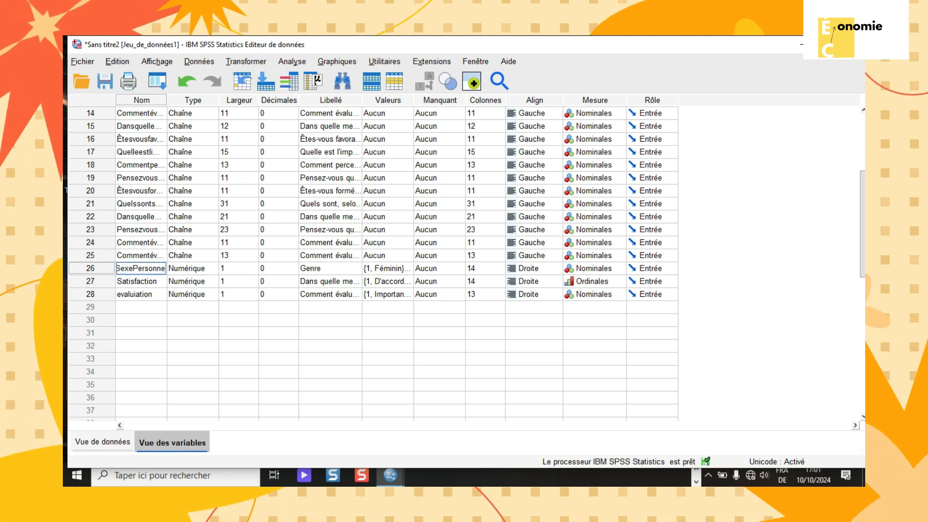
double_click(127, 281)
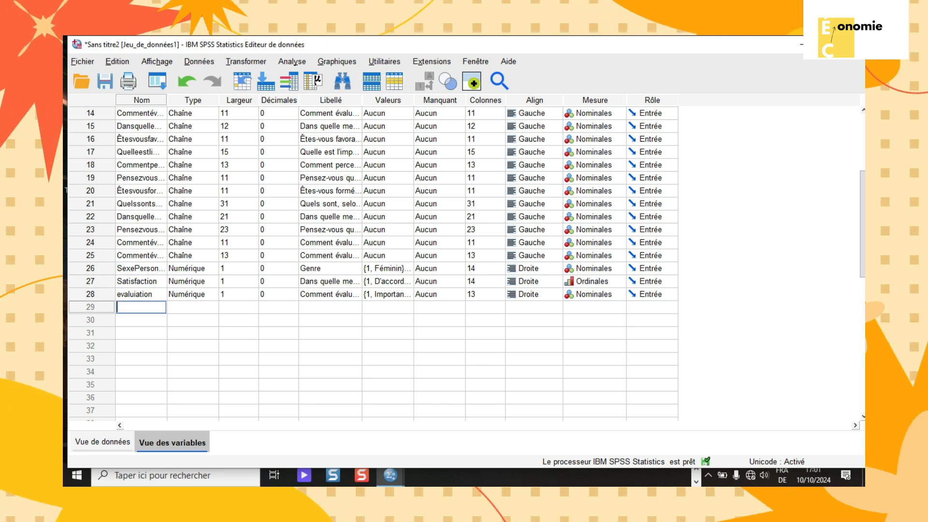
Start another automatic recode, replacing the ethics question with the "Dans quelle mesure pensez-vous que l'intégration de technologies" question
key("alt+t")
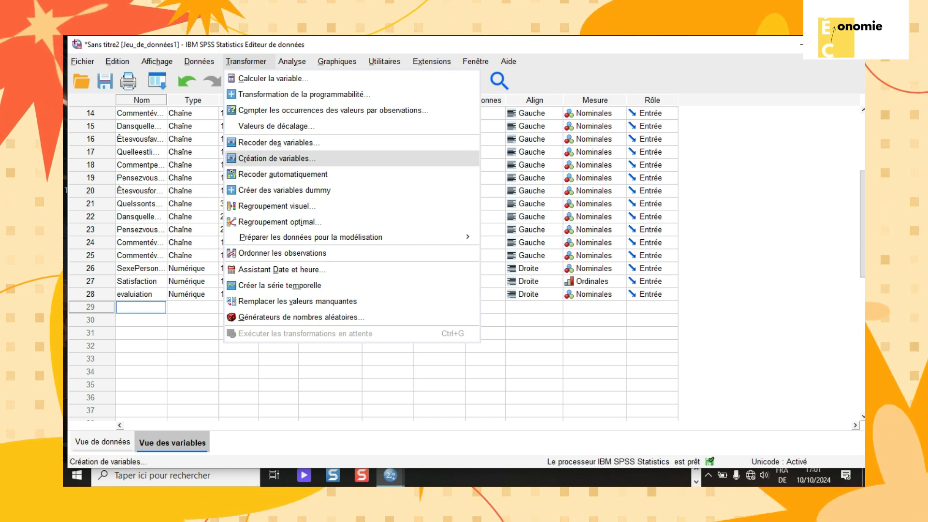
key("Up")
key("Up")
key("Return")
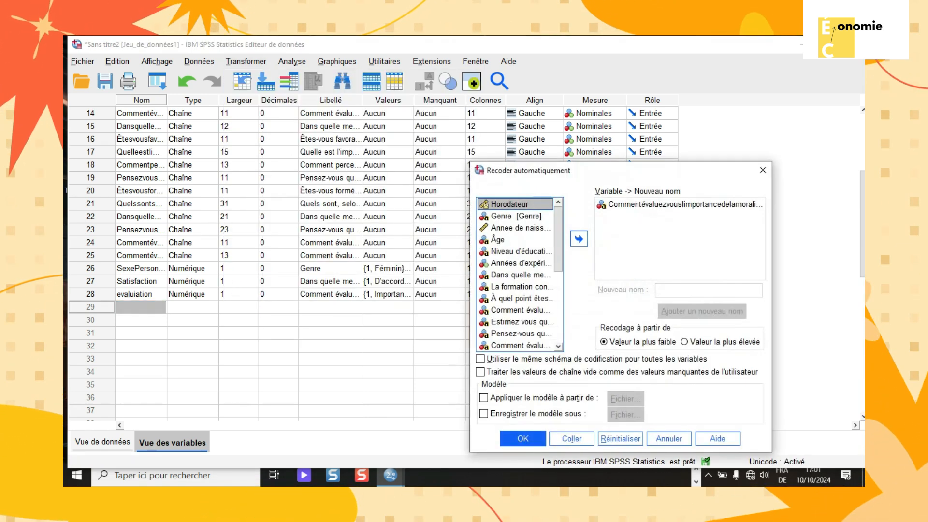
scroll(515, 273, "down", 2)
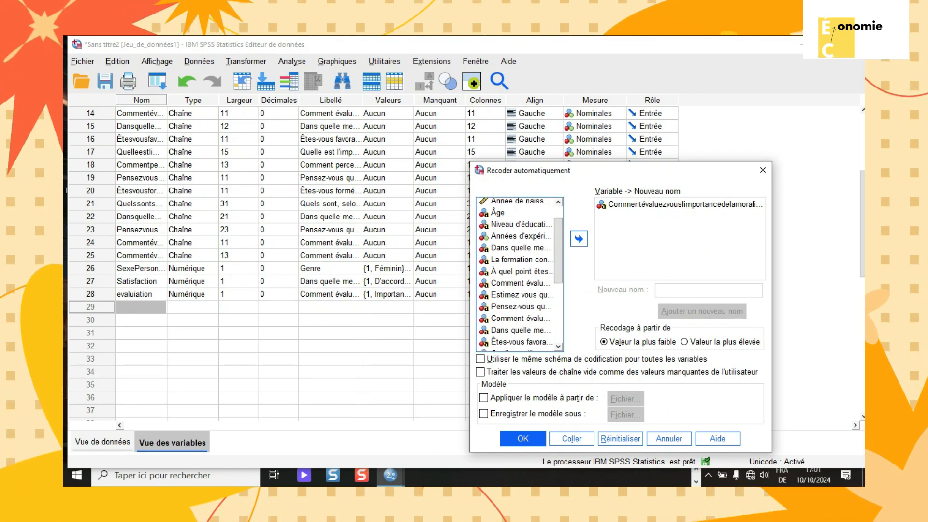
type("evaluation")
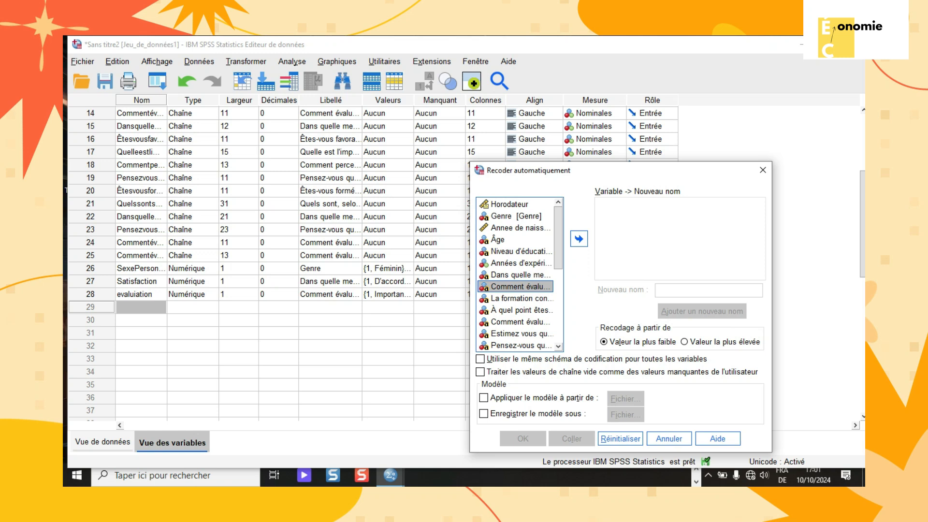
scroll(517, 273, "down", 3)
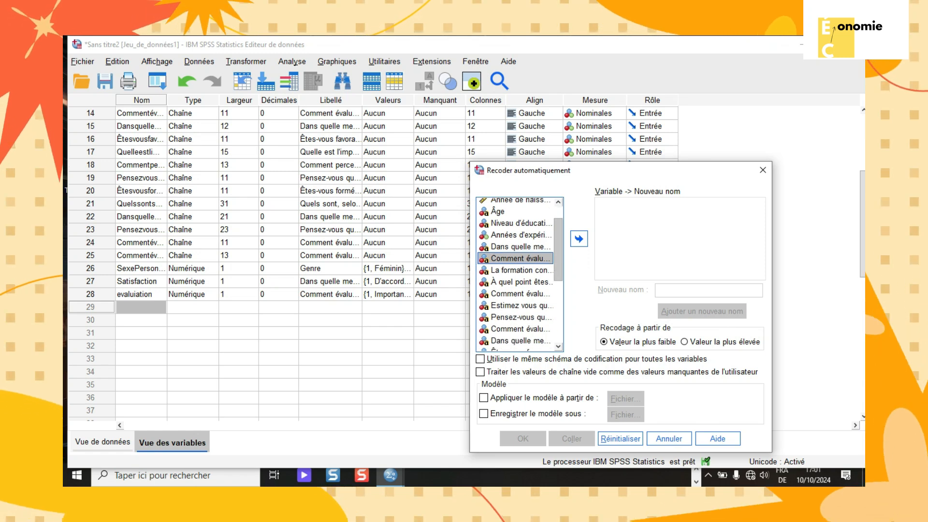
left_click_drag(558, 266, 559, 273)
left_click(520, 284)
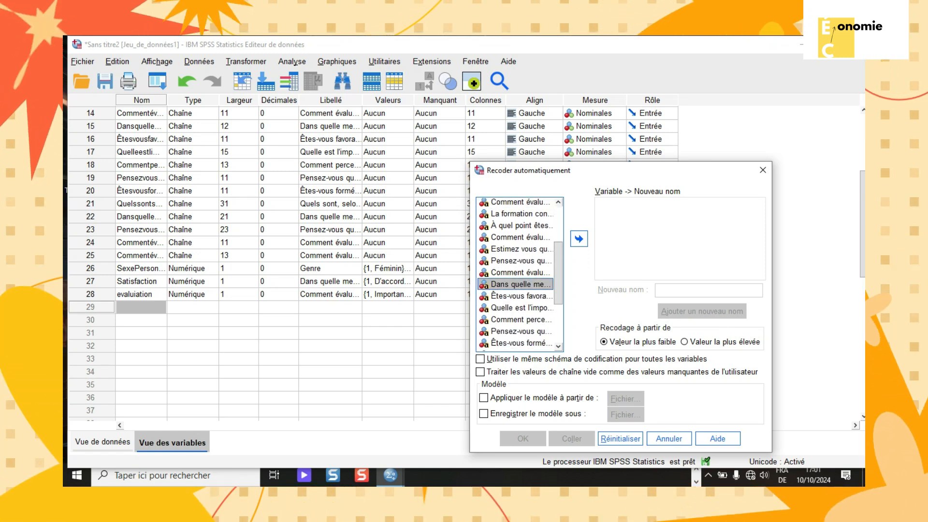
left_click(579, 239)
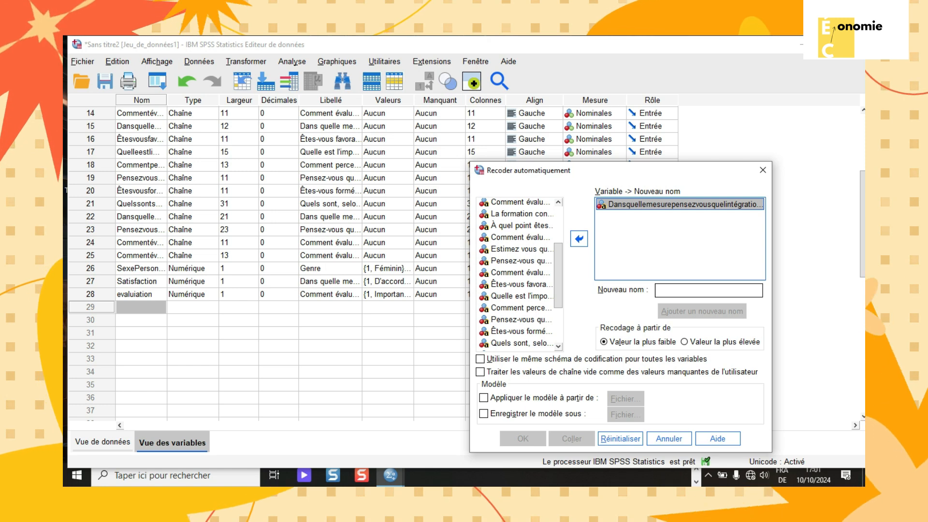
Assign the new name mesure to the technology integration question and run the automatic recode
left_click(708, 291)
type("m")
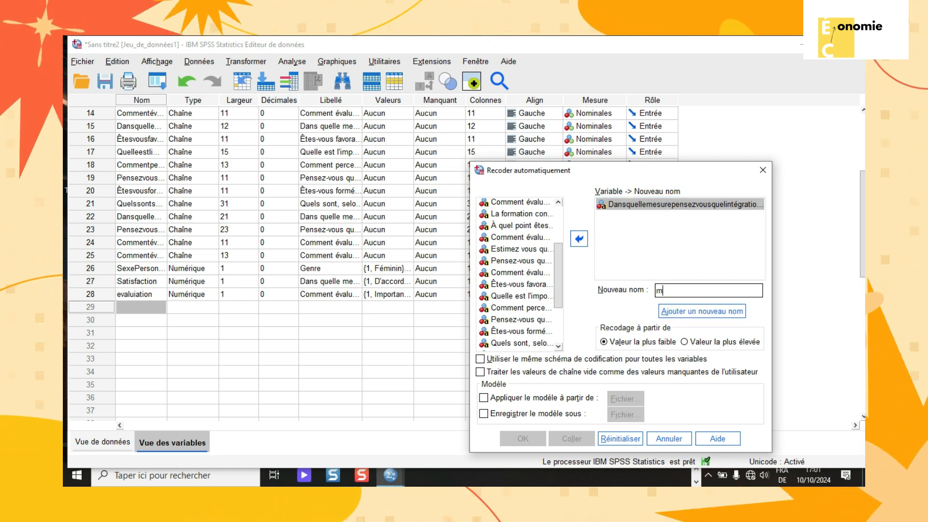
type("esure")
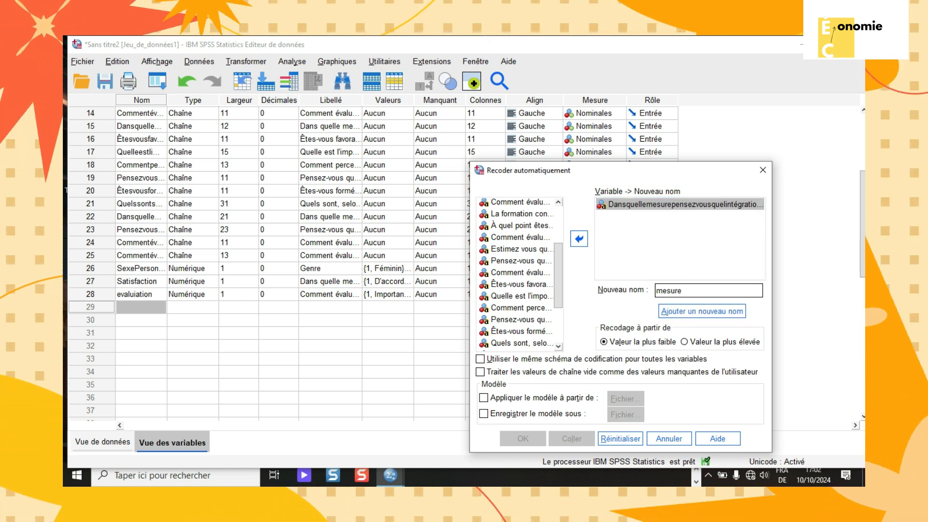
left_click(703, 312)
left_click(523, 438)
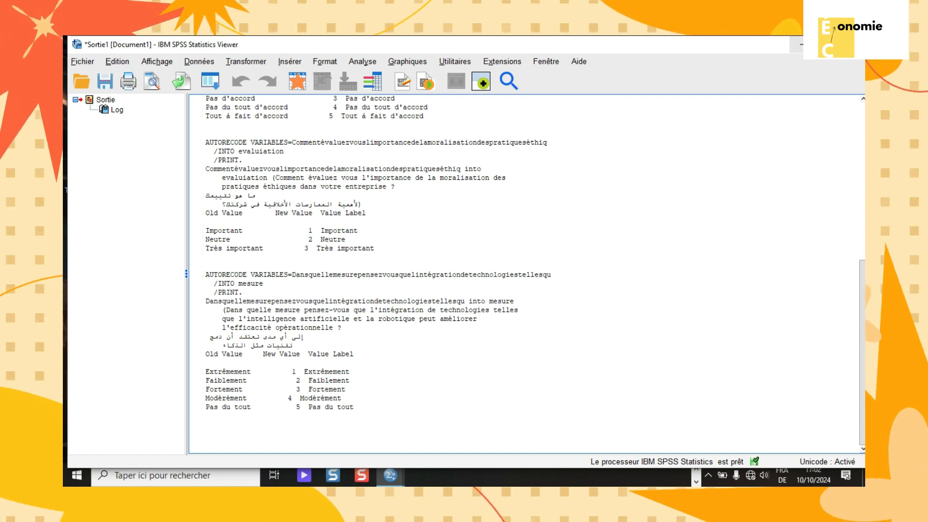
Return to the variable definitions and set the measurement level of mesure to Ordinales
left_click(803, 45)
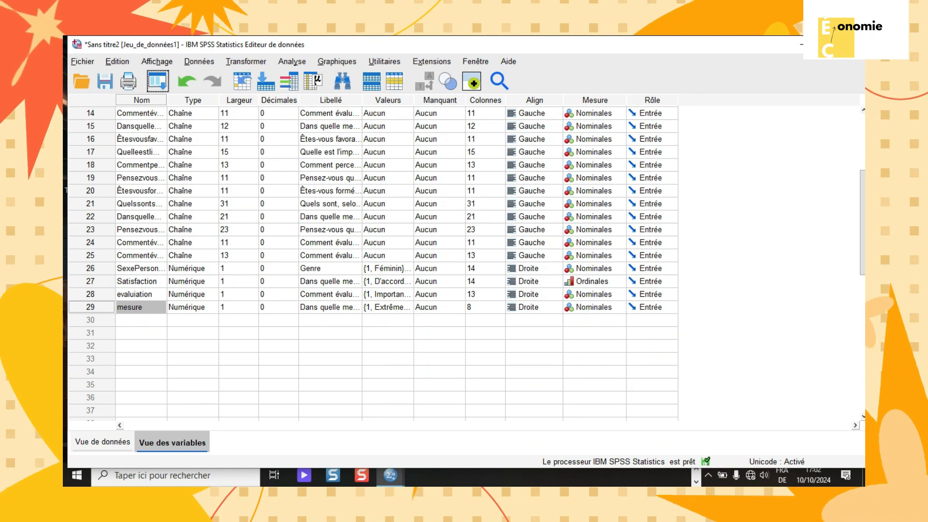
left_click(619, 308)
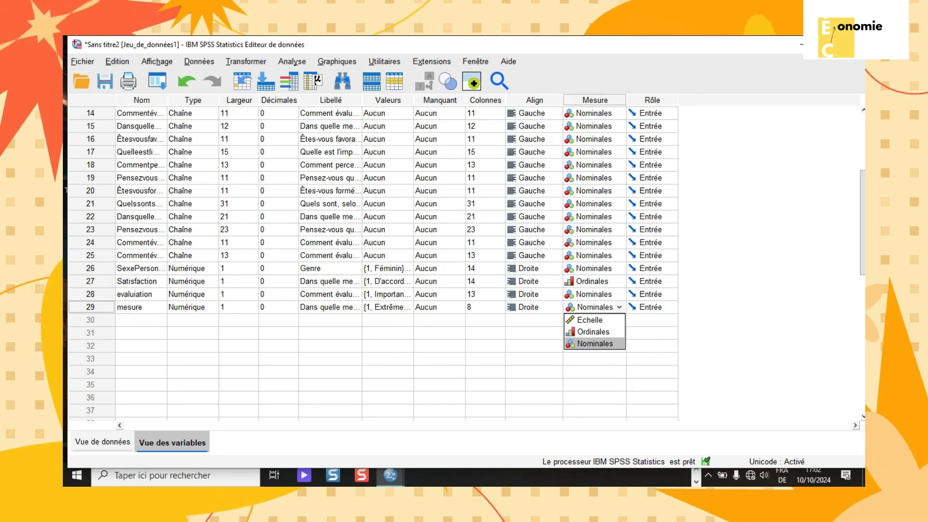
left_click(593, 331)
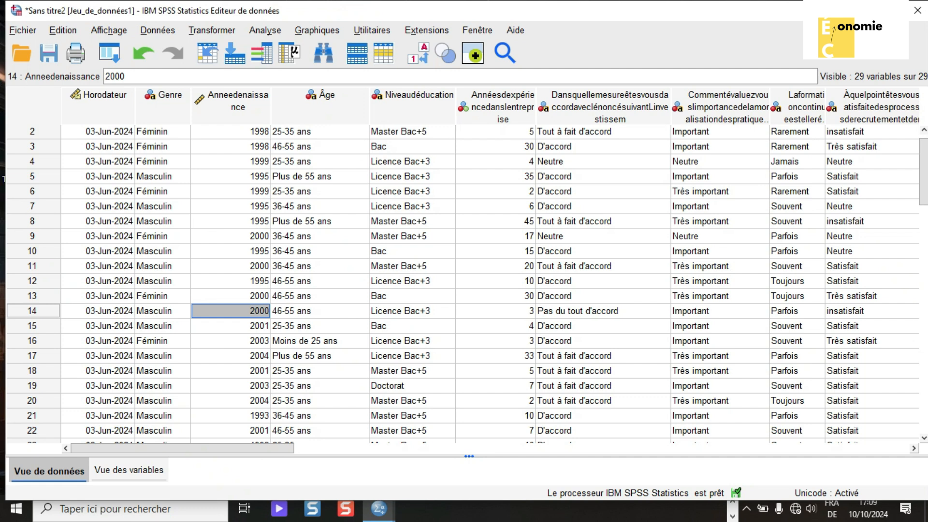
Start another automatic recode, replacing the technology integration question with the Annee de naissance variable
left_click_drag(270, 103, 317, 103)
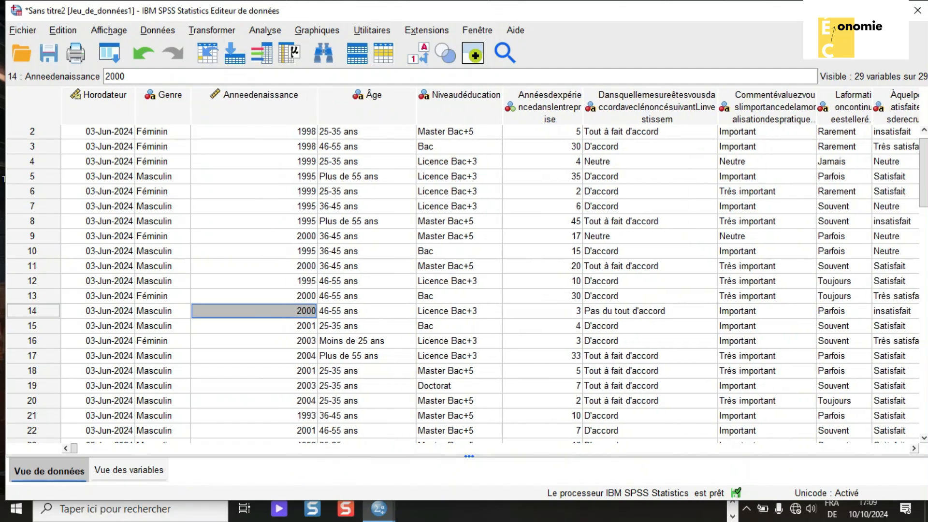
left_click(260, 99)
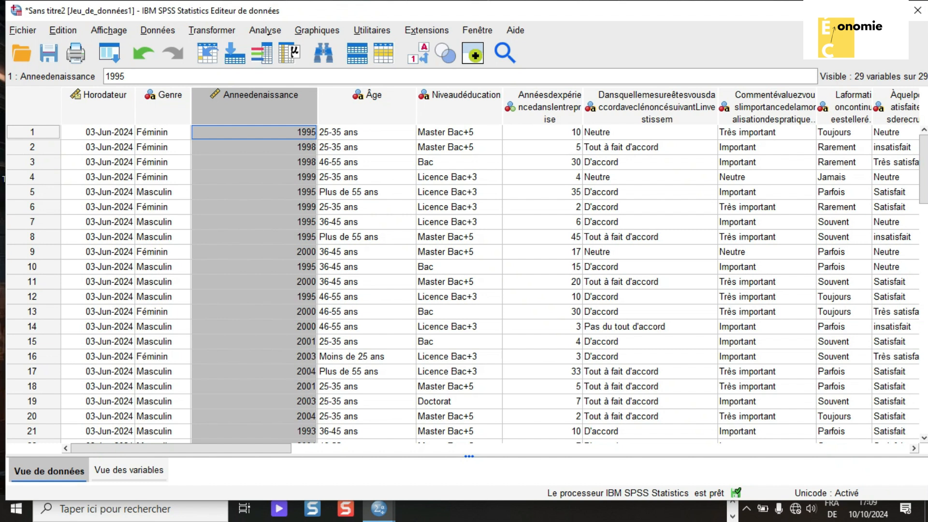
left_click(211, 30)
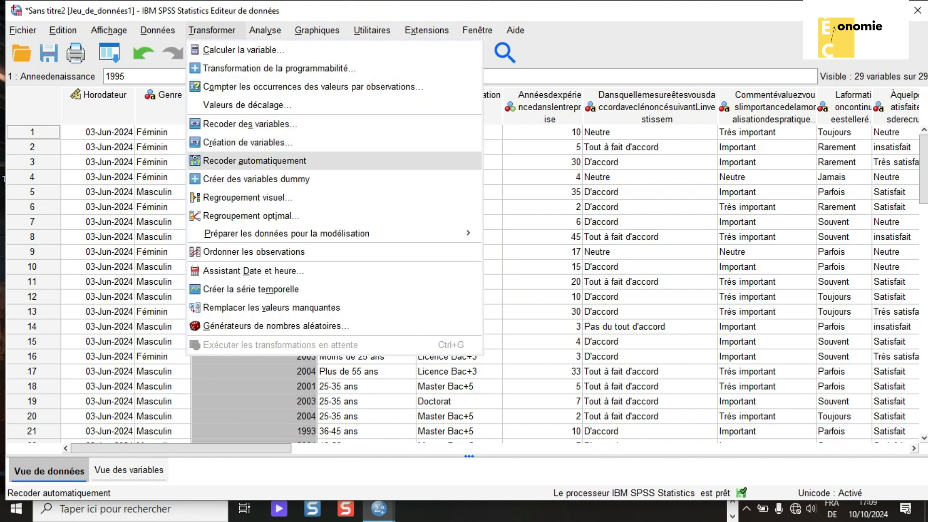
key("Return")
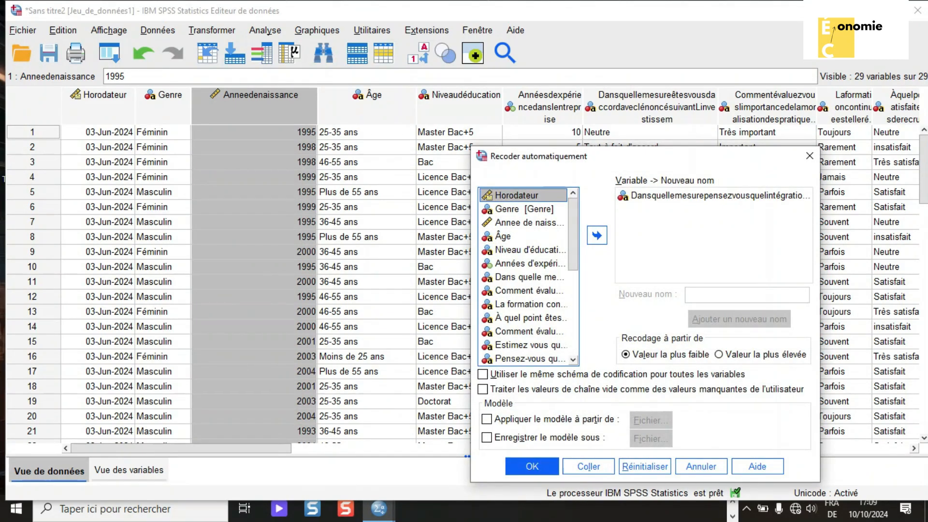
left_click(529, 223)
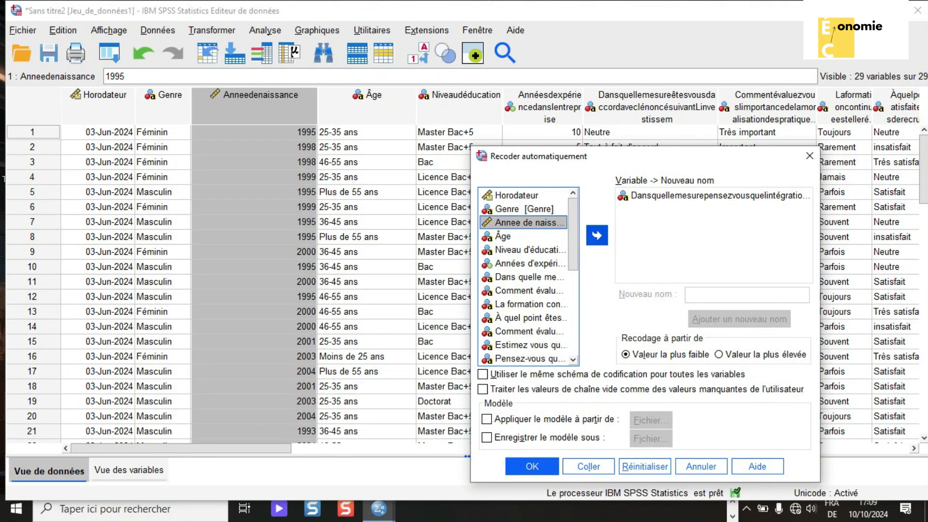
left_click(714, 196)
left_click(597, 235)
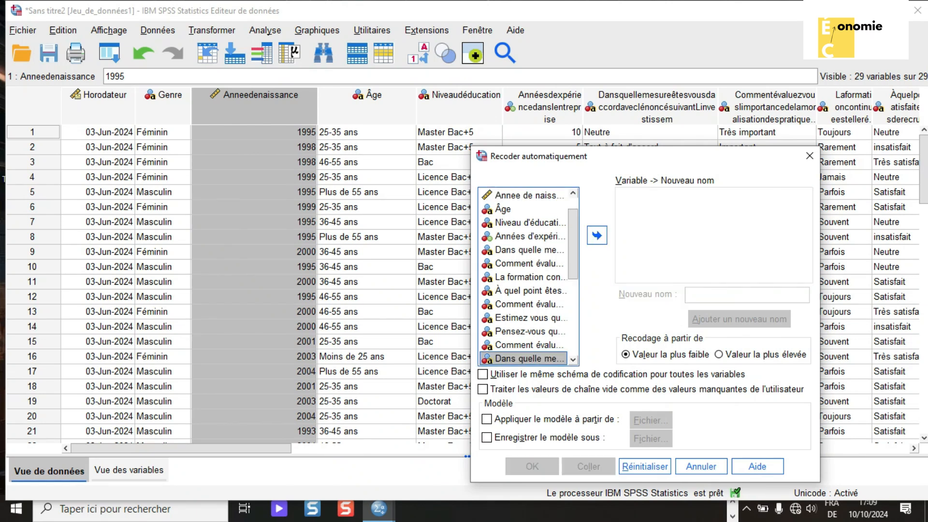
left_click(529, 196)
left_click(597, 235)
Assign the new name ANN to the birth year variable and run the automatic recode
left_click(747, 295)
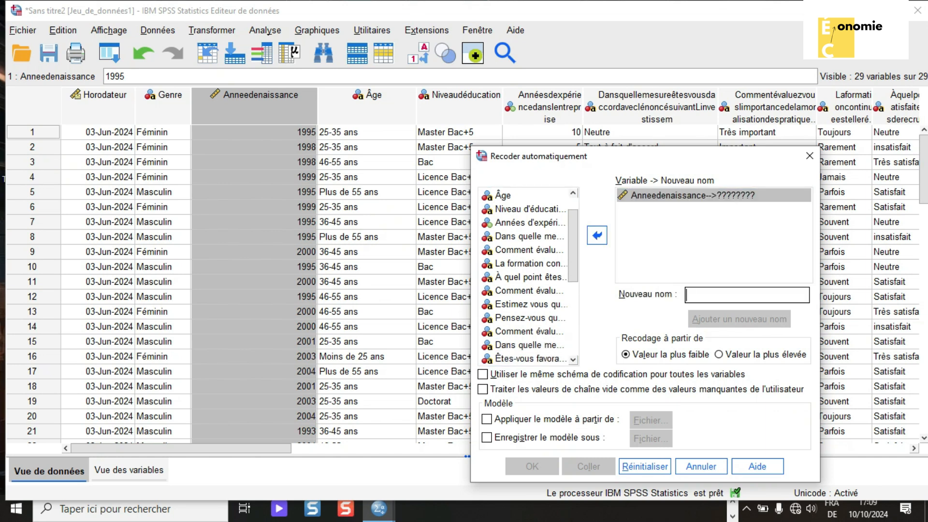
type("ANN")
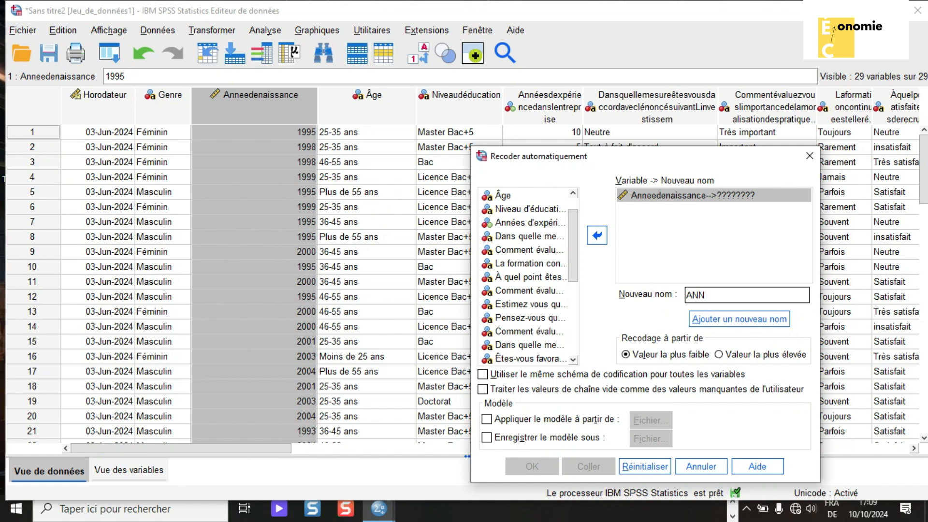
left_click(739, 319)
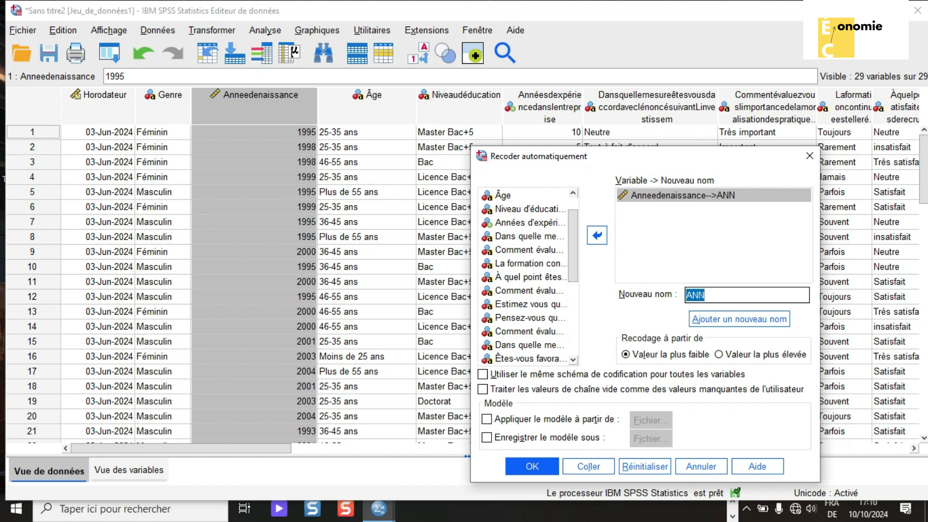
left_click(532, 466)
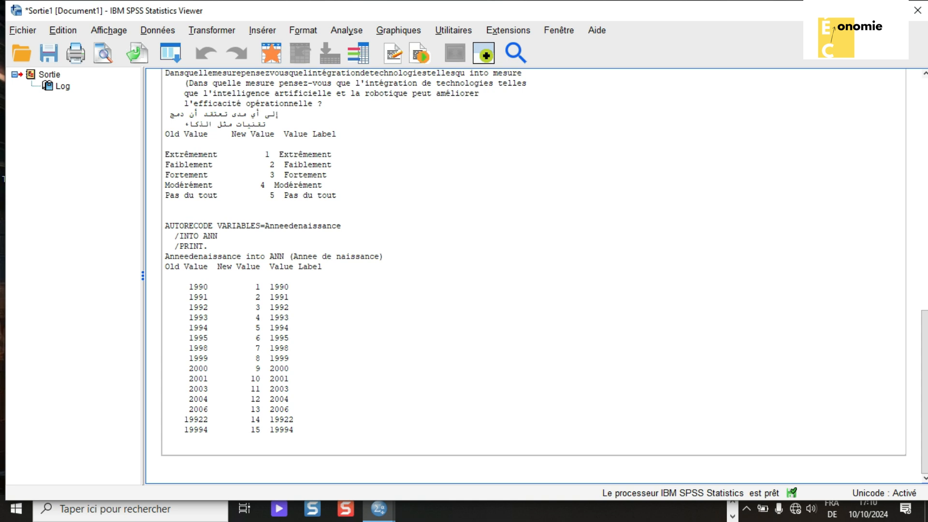
Review the old and new birth year values in the recode output and return to the data editor
scroll(536, 275, "up", 1)
scroll(536, 275, "down", 1)
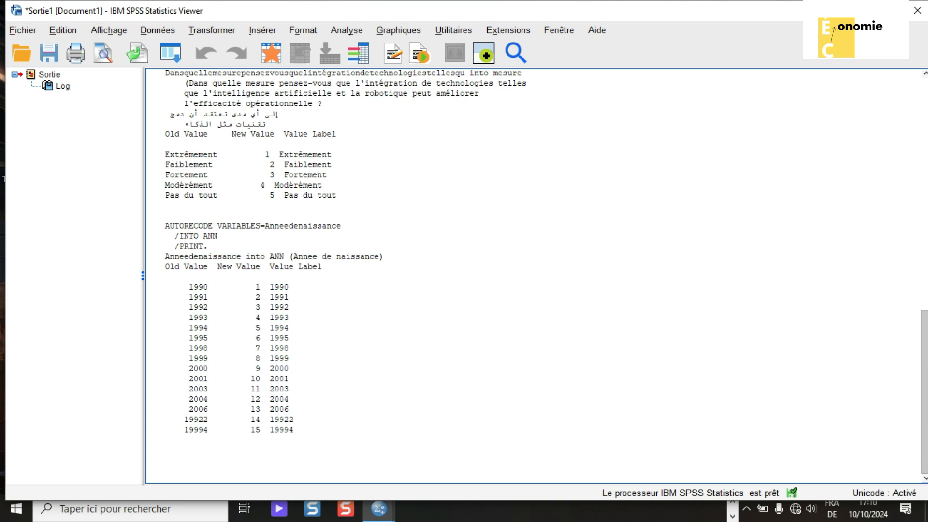
mouse_move(924, 392)
left_mouse_down()
mouse_move(924, 376)
mouse_move(924, 387)
left_mouse_up()
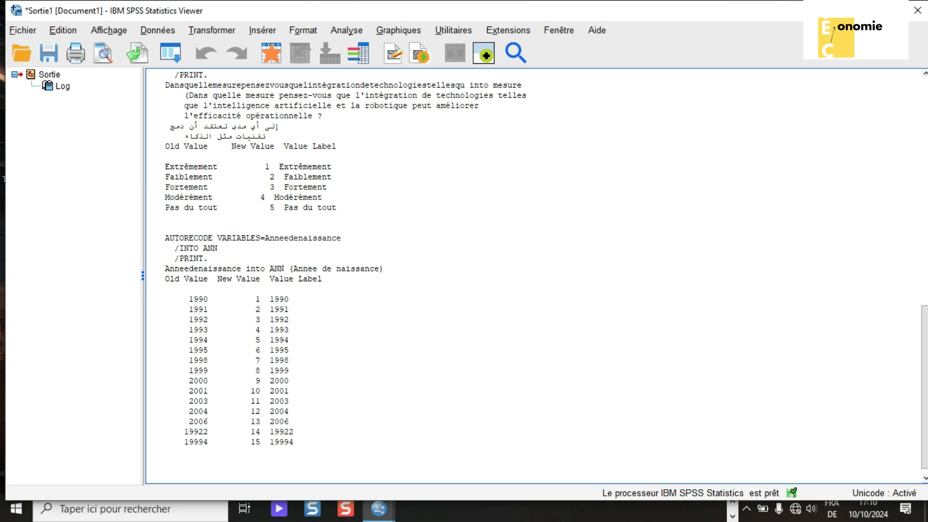
left_click_drag(465, 500, 466, 495)
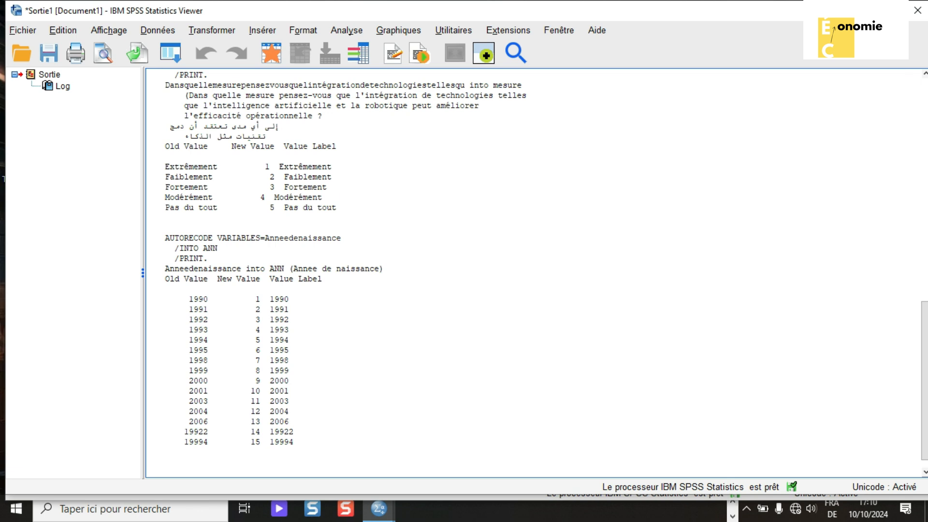
left_click(854, 11)
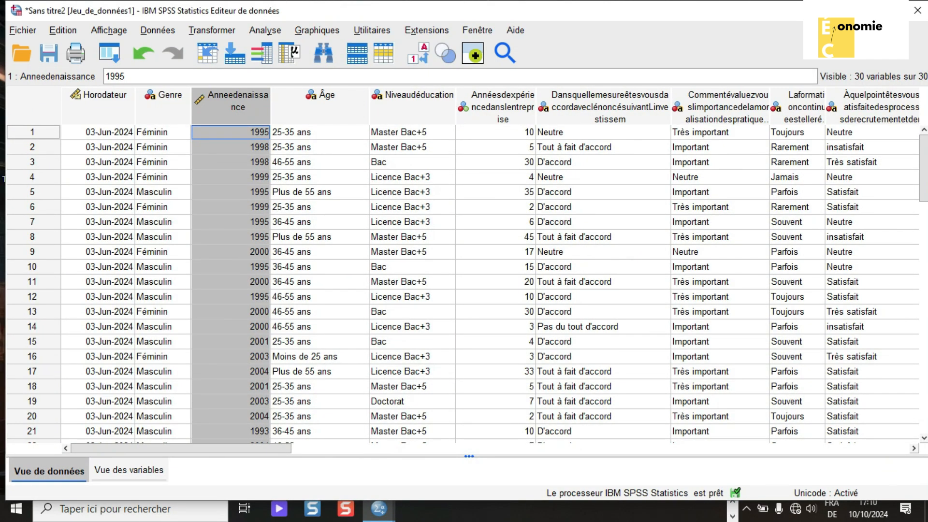
Set the measurement level of ANN to Echelle in the variable definitions
scroll(464, 285, "down", 5)
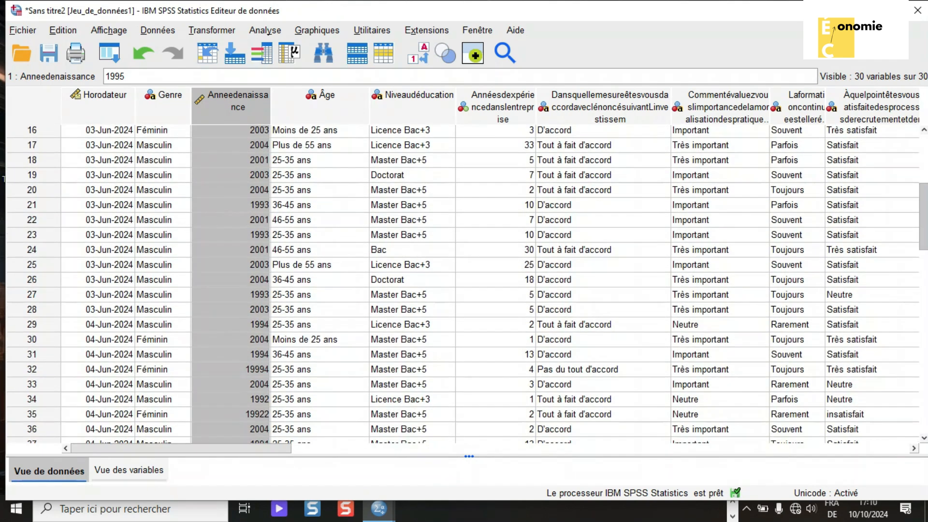
left_click(129, 470)
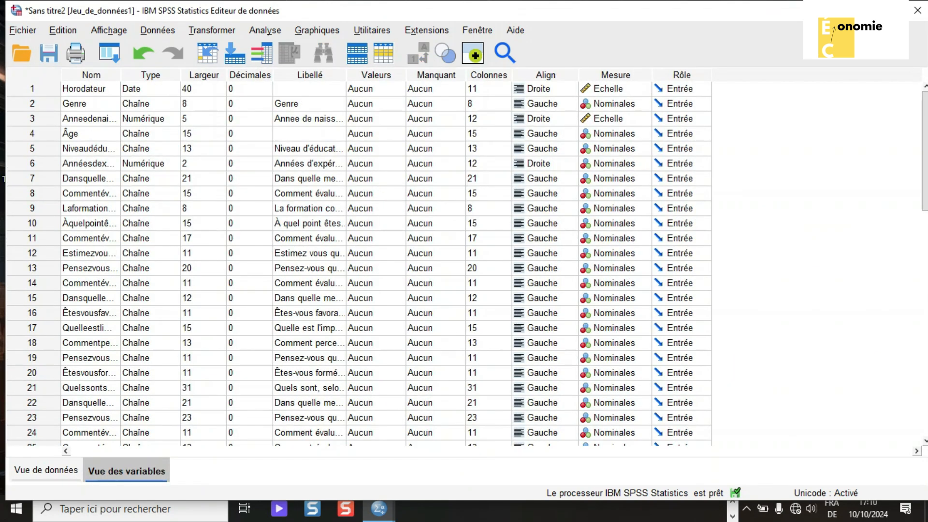
scroll(358, 261, "down", 5)
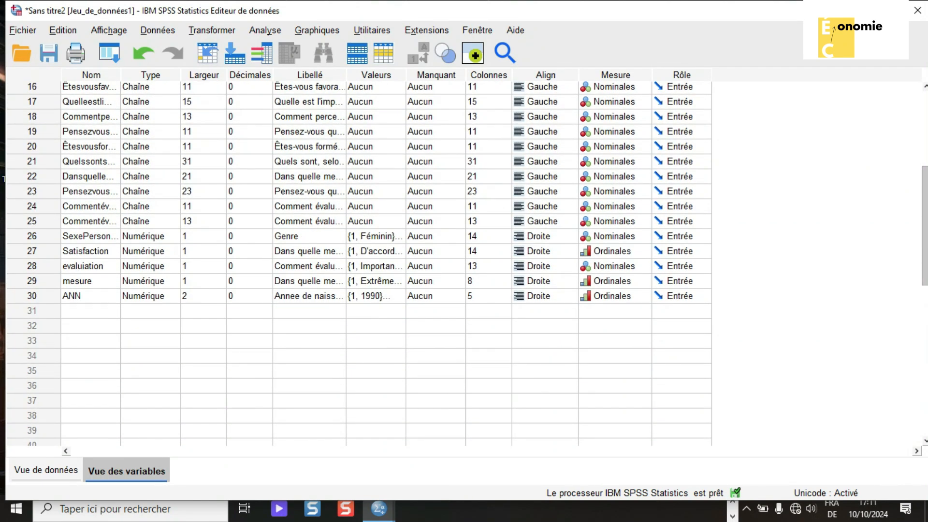
left_click(628, 296)
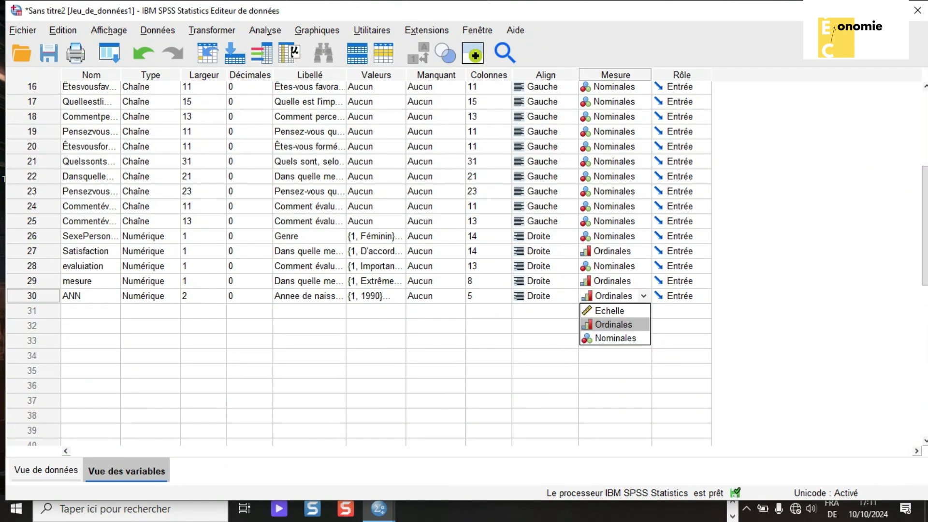
left_click(624, 311)
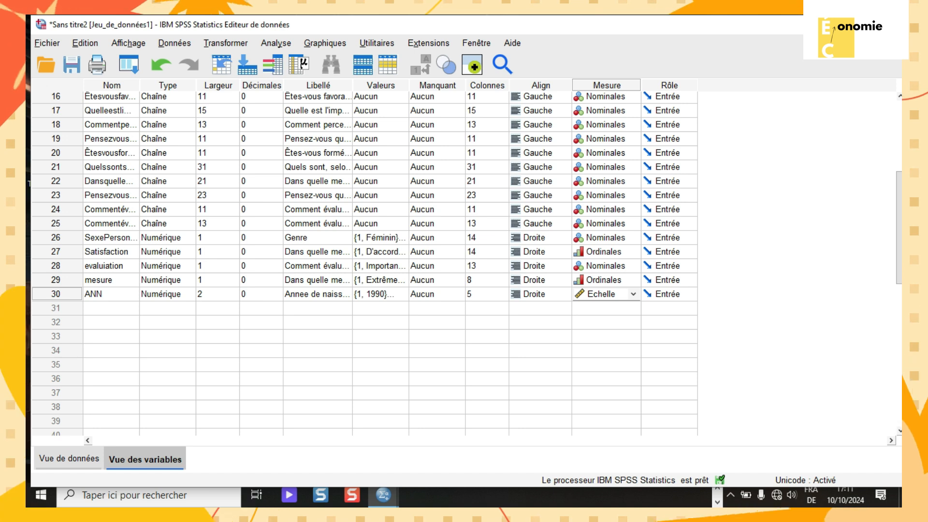
left_click(69, 459)
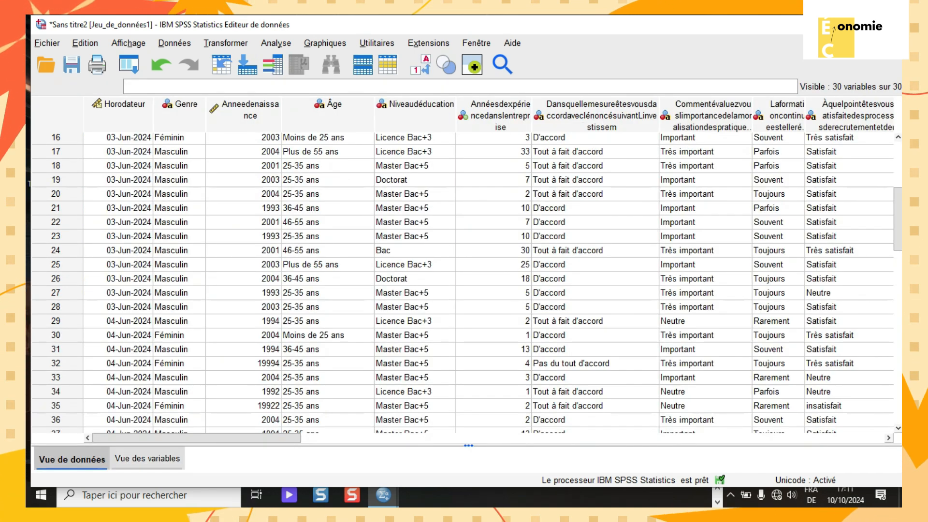
left_click(147, 458)
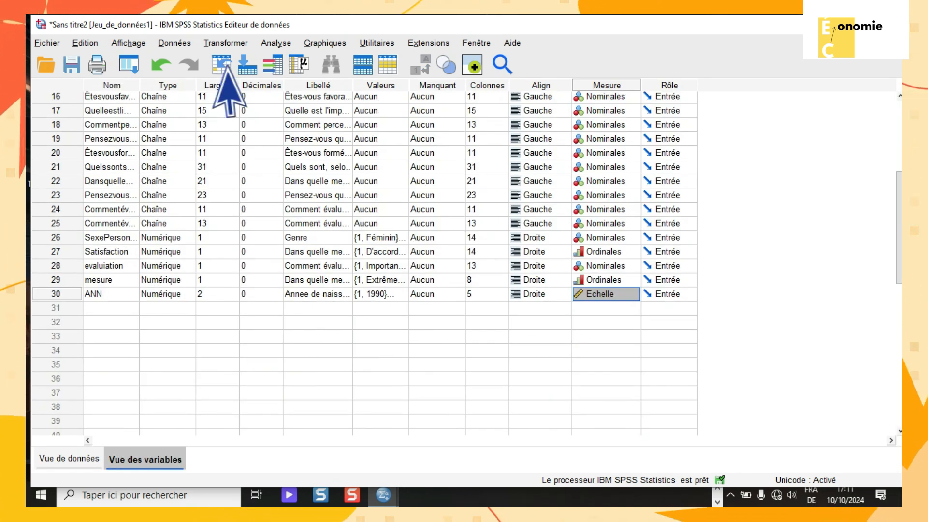
left_click(208, 39)
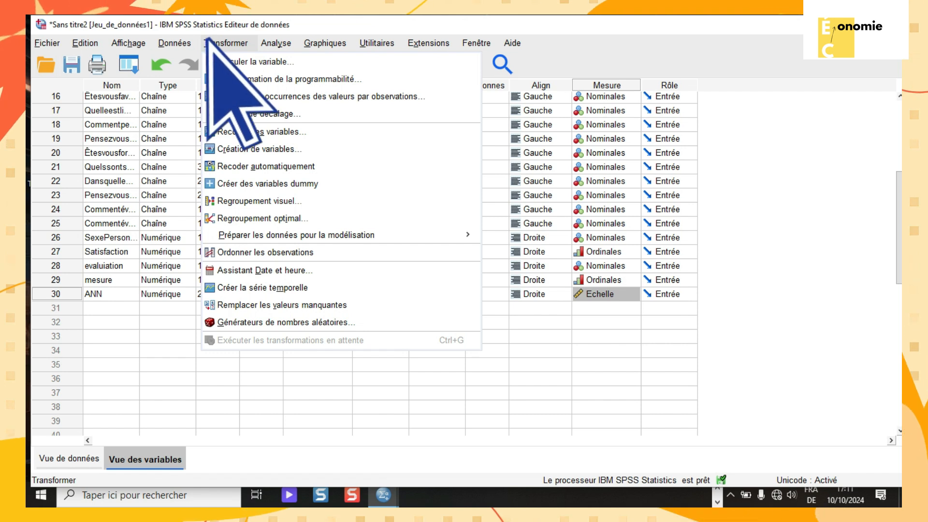
left_click(298, 131)
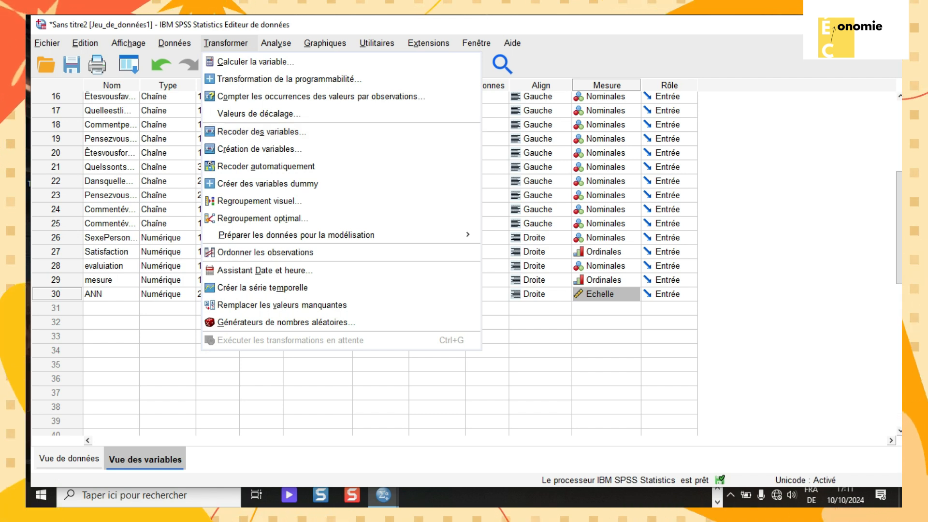
left_click(164, 393)
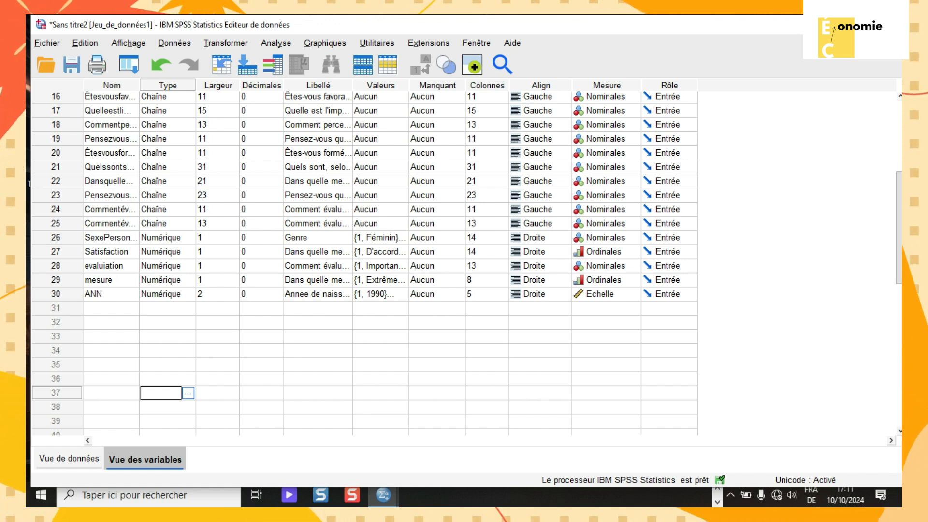
left_click(111, 266)
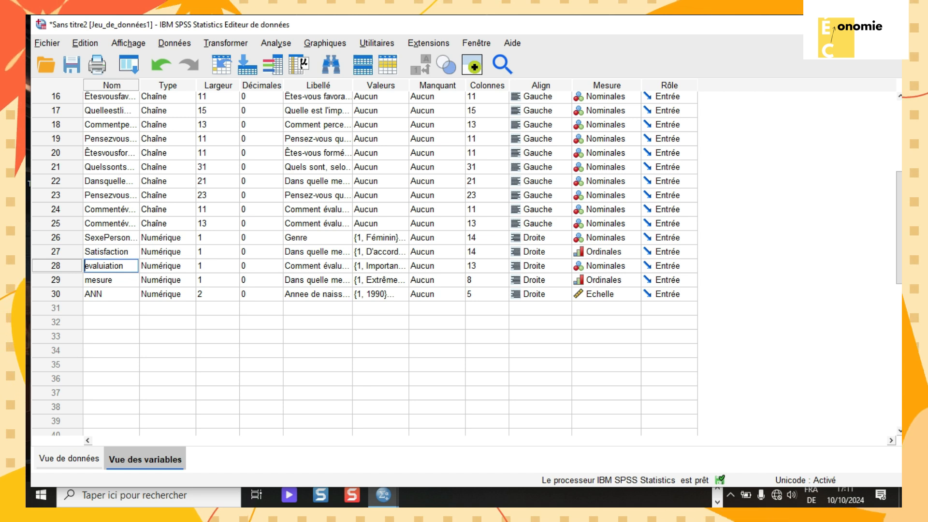
left_click(120, 223)
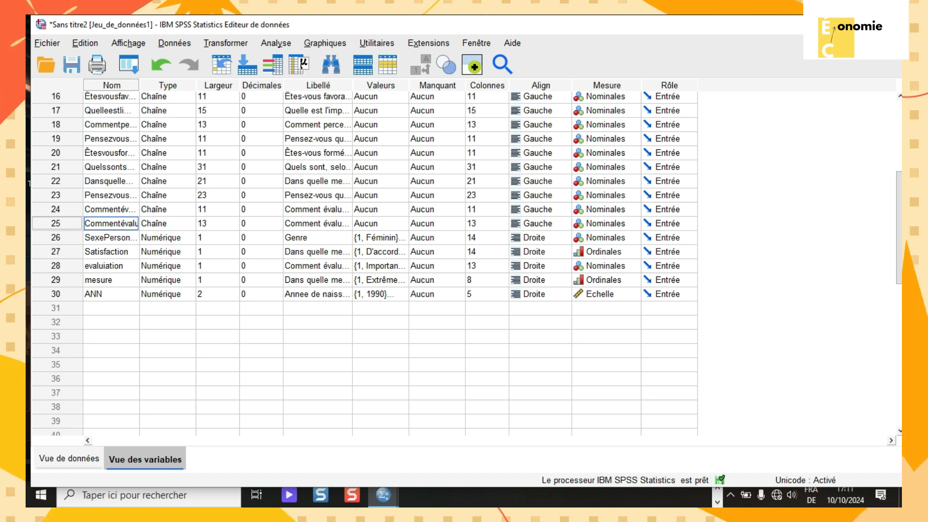
left_click(226, 43)
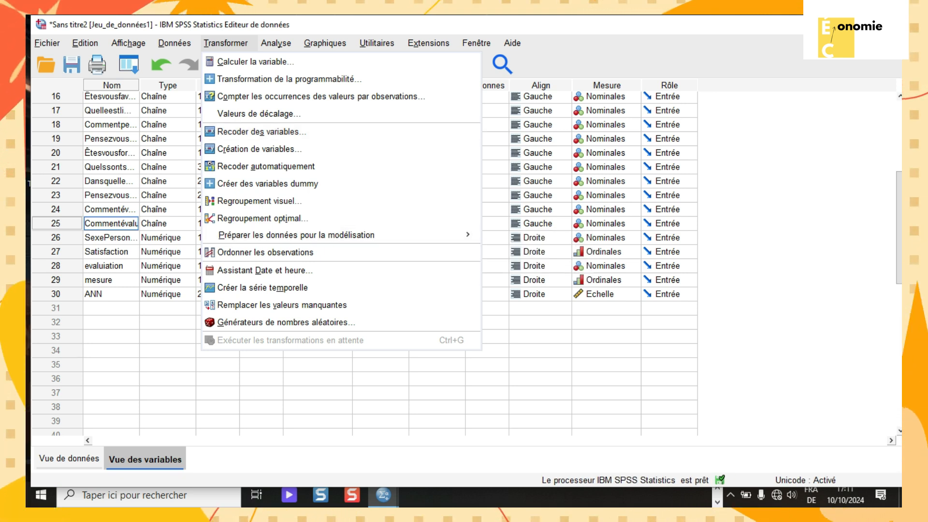
Copy the Anneedenaissance data column into the first empty column after ANN and return to the variable definitions
left_click(69, 458)
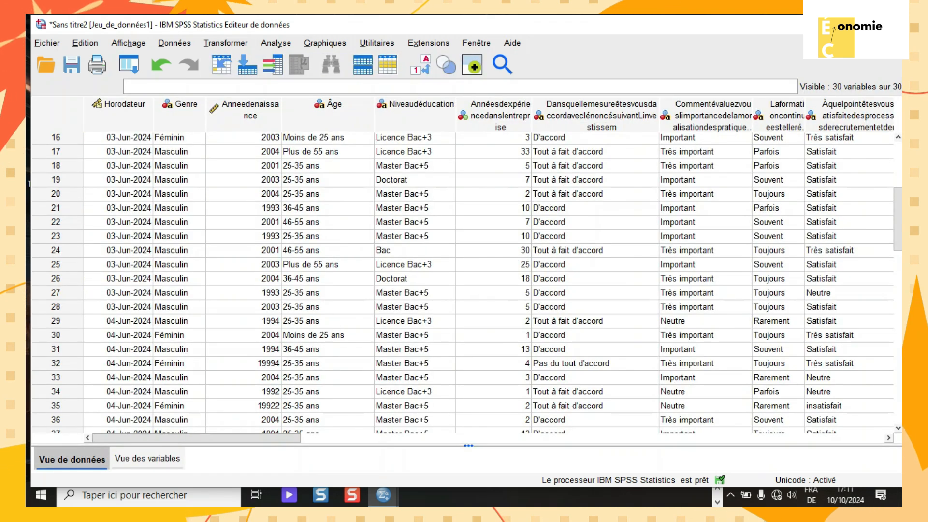
left_click(243, 111)
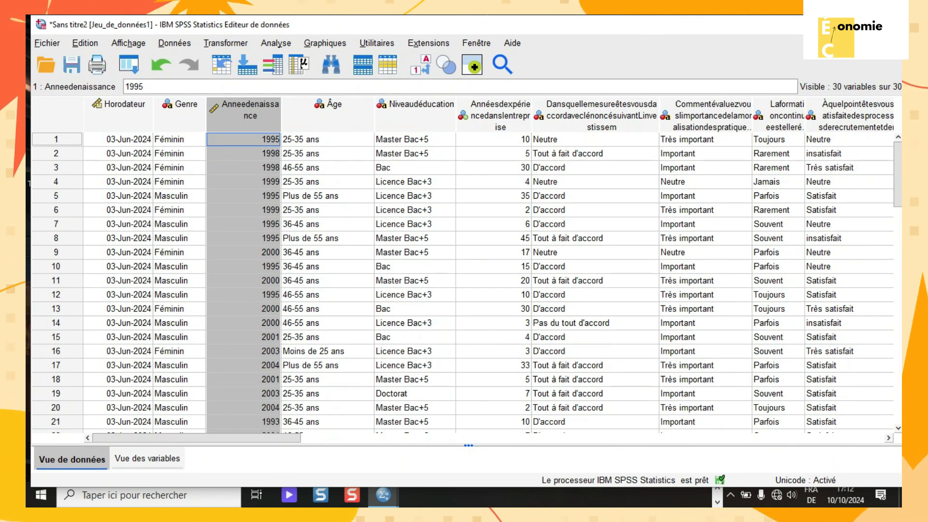
right_click(237, 111)
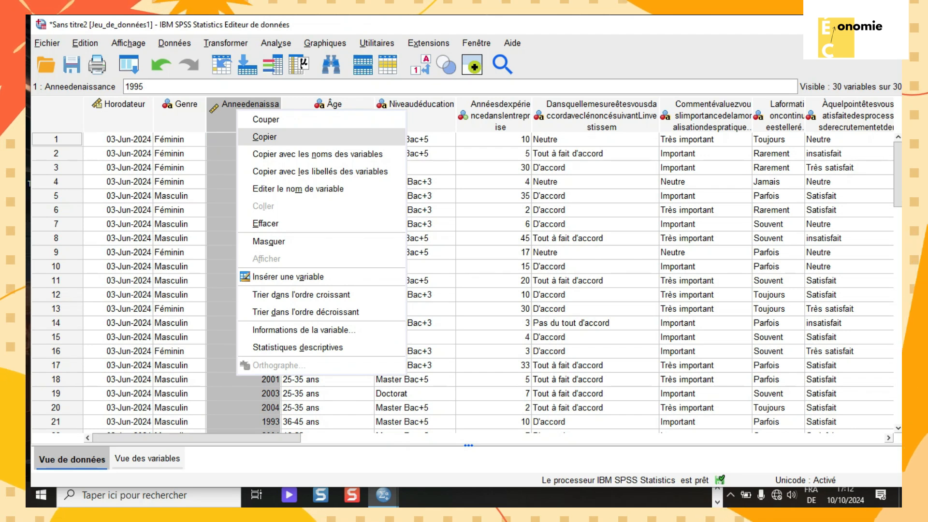
left_click(264, 137)
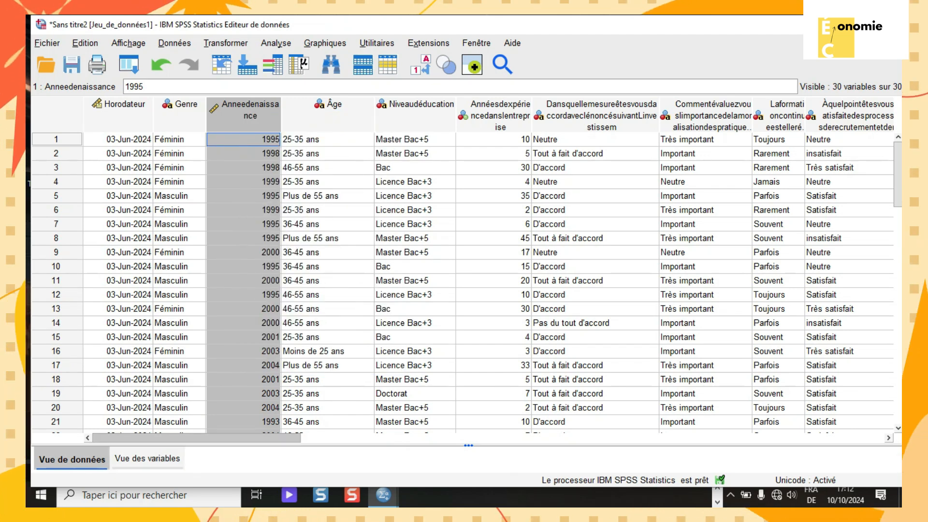
scroll(475, 454, "right", 15)
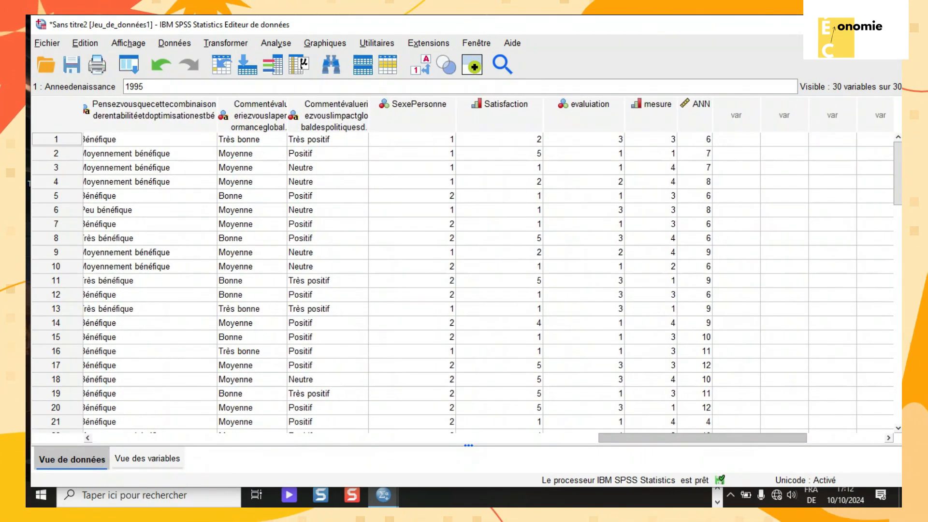
right_click(732, 113)
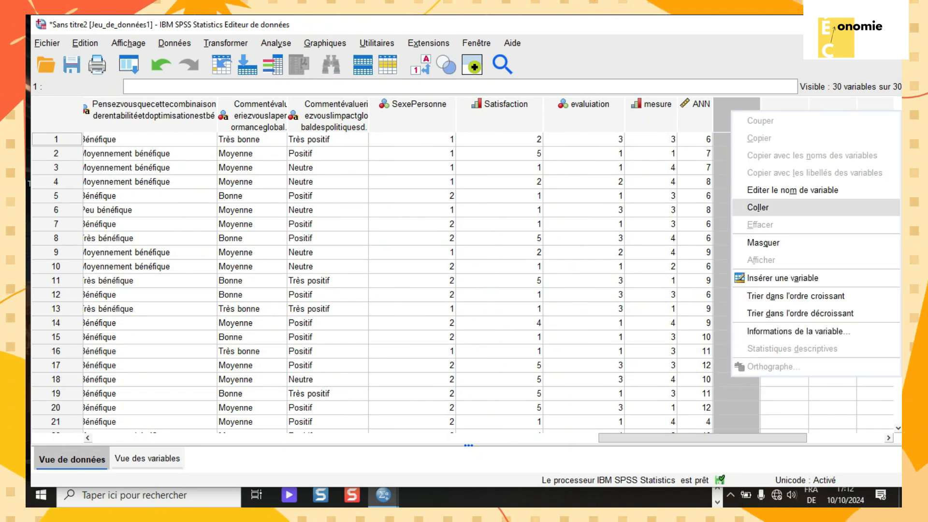
left_click(758, 207)
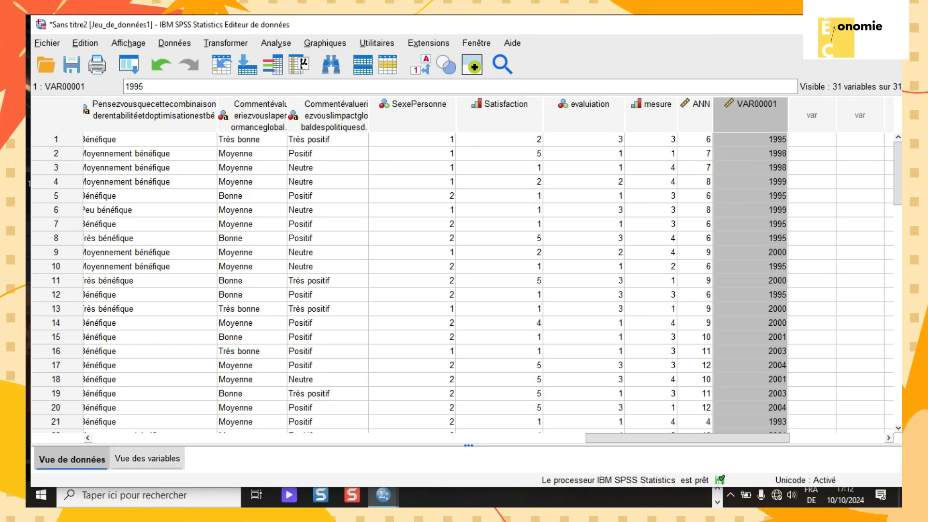
left_click(147, 458)
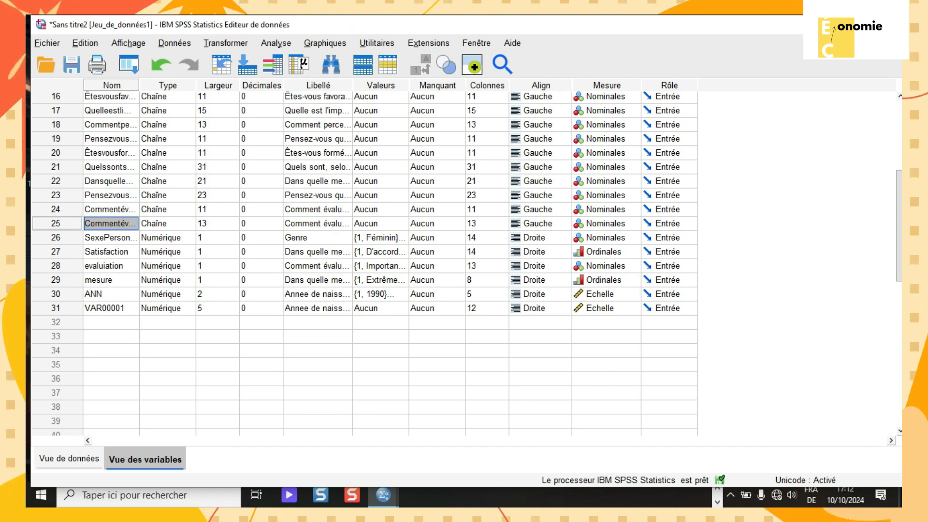
Rename the copied birth year variable in row 31 as ClassAge
left_click(111, 323)
left_click(111, 309)
key("BackSpace")
key("BackSpace")
key("BackSpace")
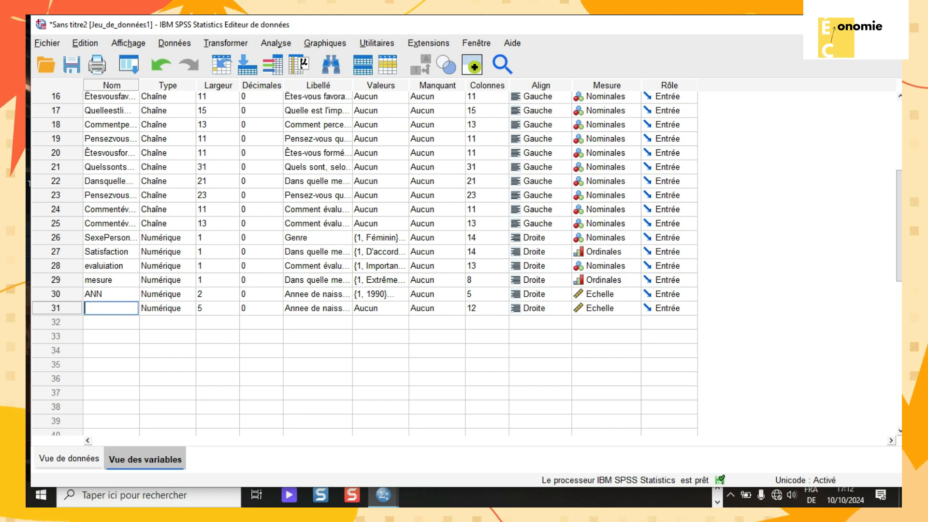
type("ClassAge")
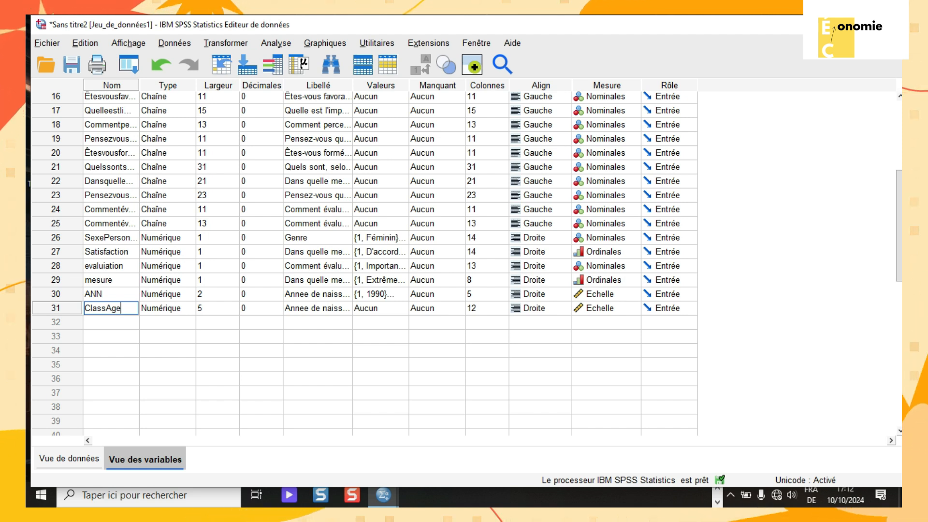
left_click(161, 323)
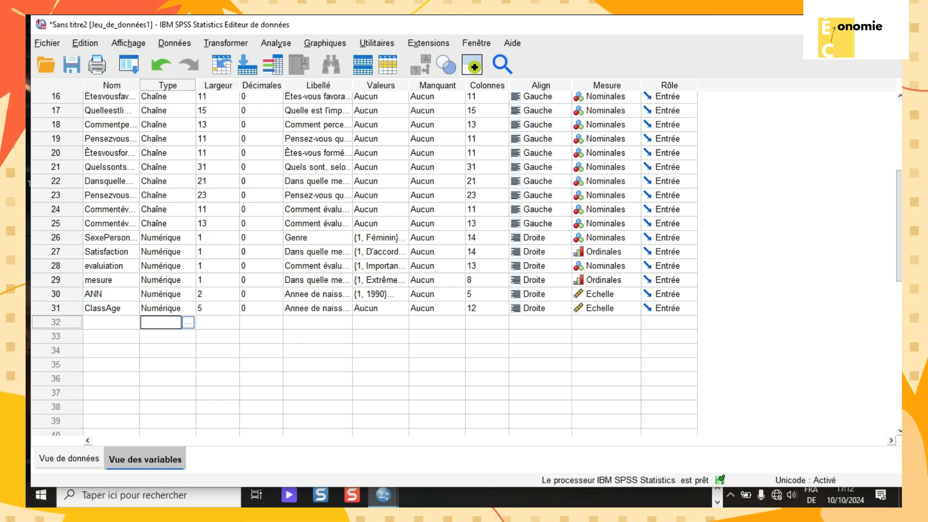
left_click(112, 308)
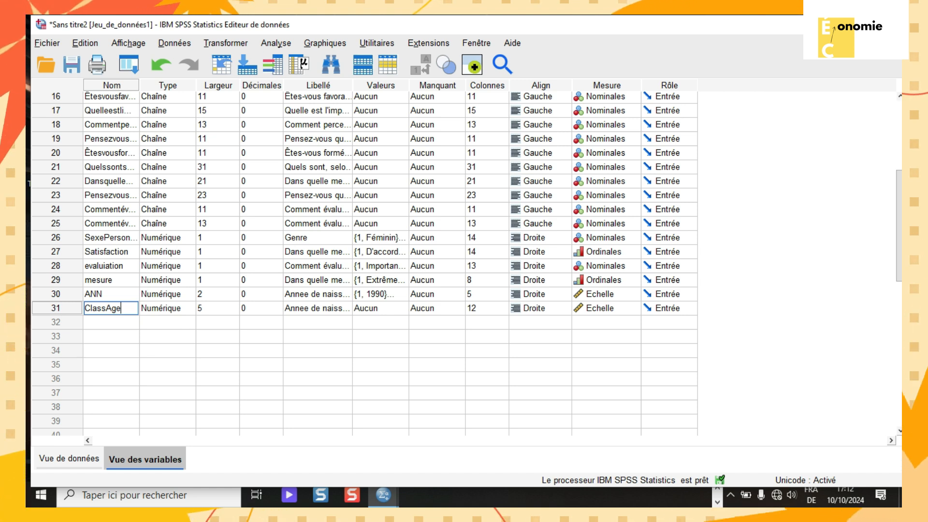
Start a recode into the same variable and add ClassAge as the variable to recode
left_click(226, 43)
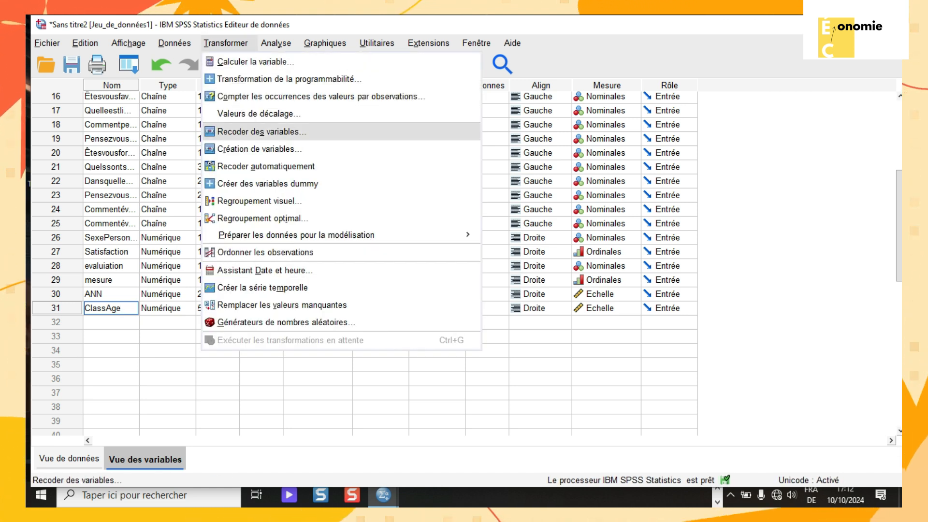
key("Return")
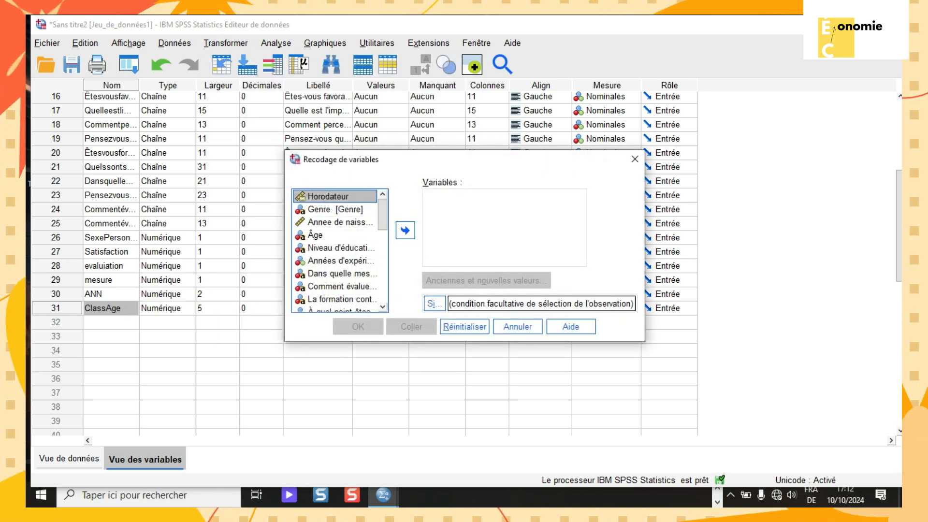
scroll(341, 250, "down", 10)
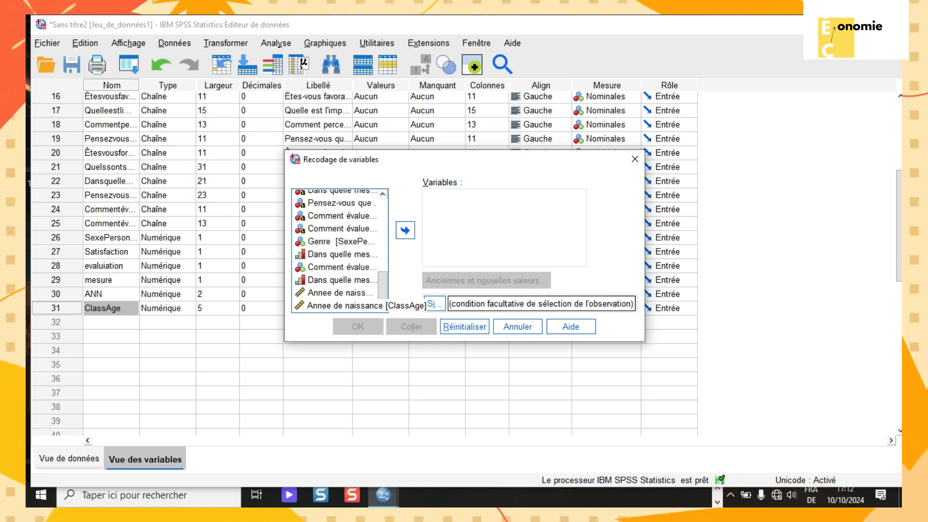
left_click(339, 305)
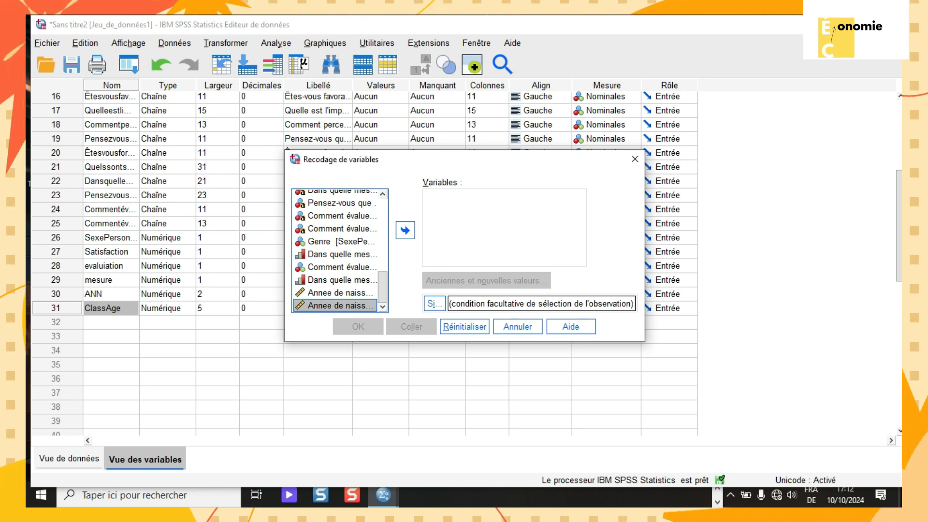
left_click(405, 230)
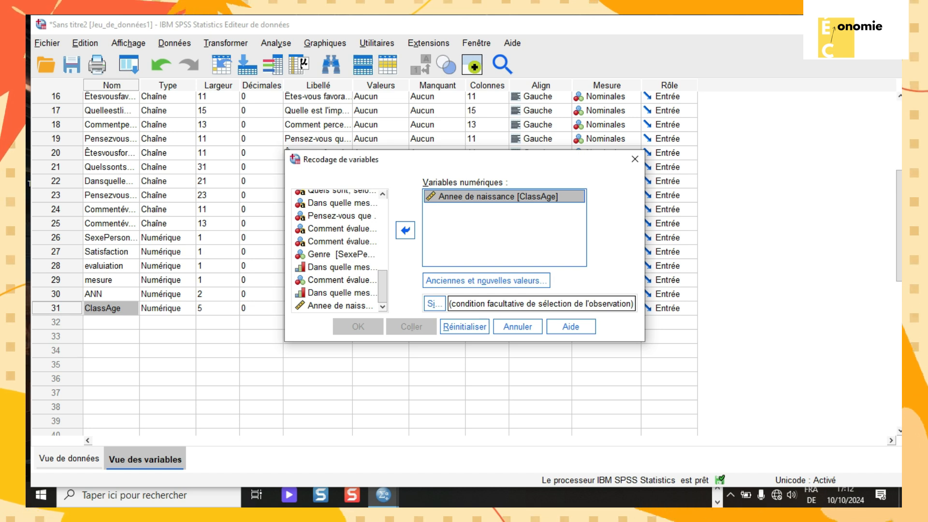
left_click(486, 280)
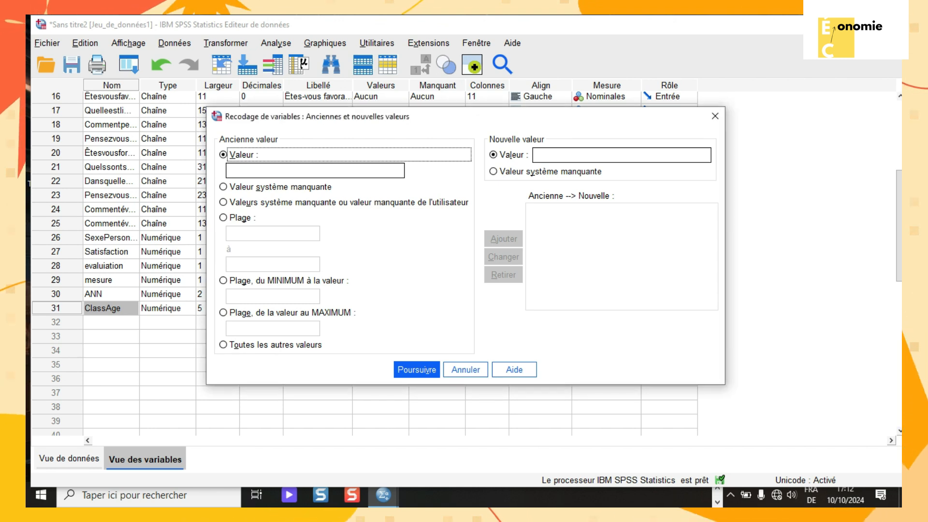
key("Escape")
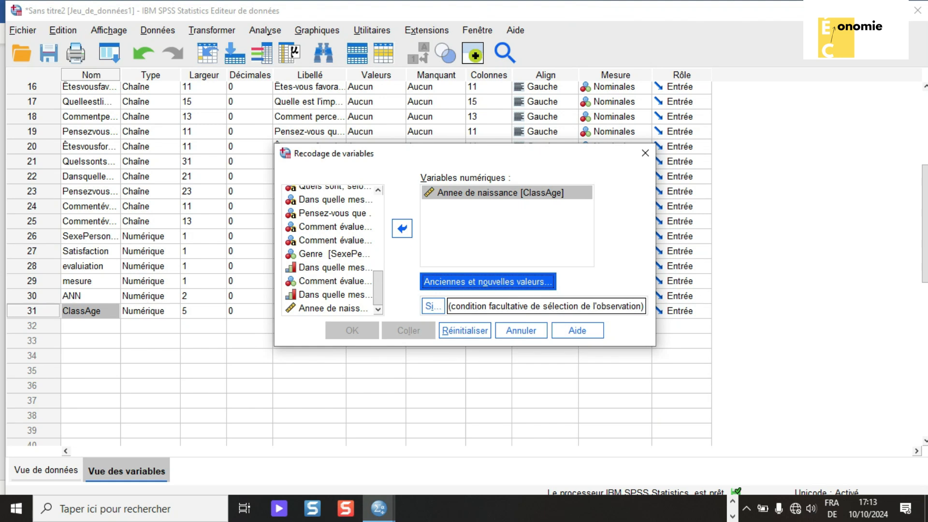
In the old and new values of ClassAge, add a rule recoding the range from the minimum through 1995 to 1
left_click(488, 282)
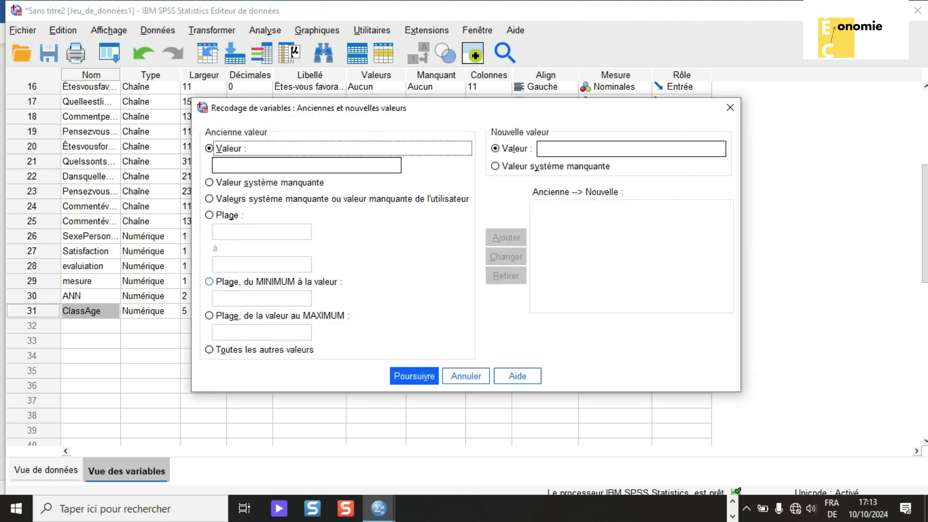
left_click(209, 282)
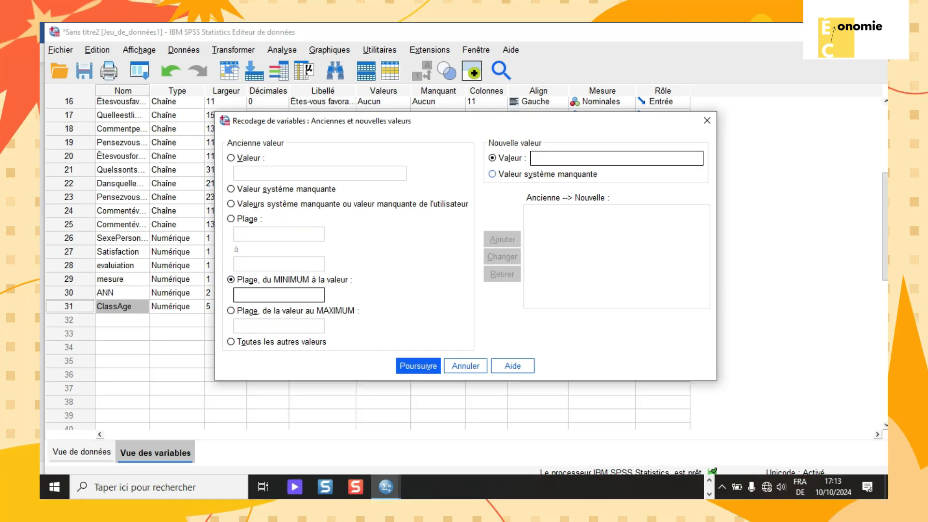
type("1")
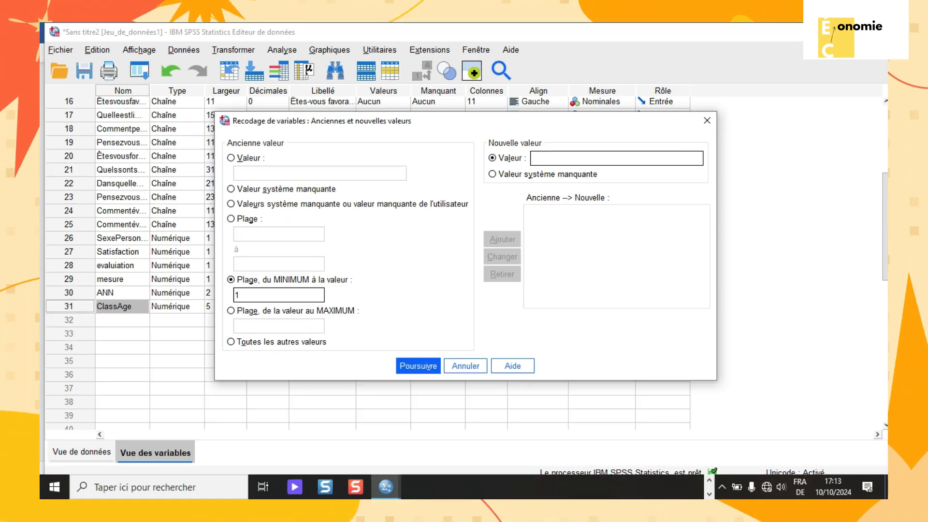
type("995")
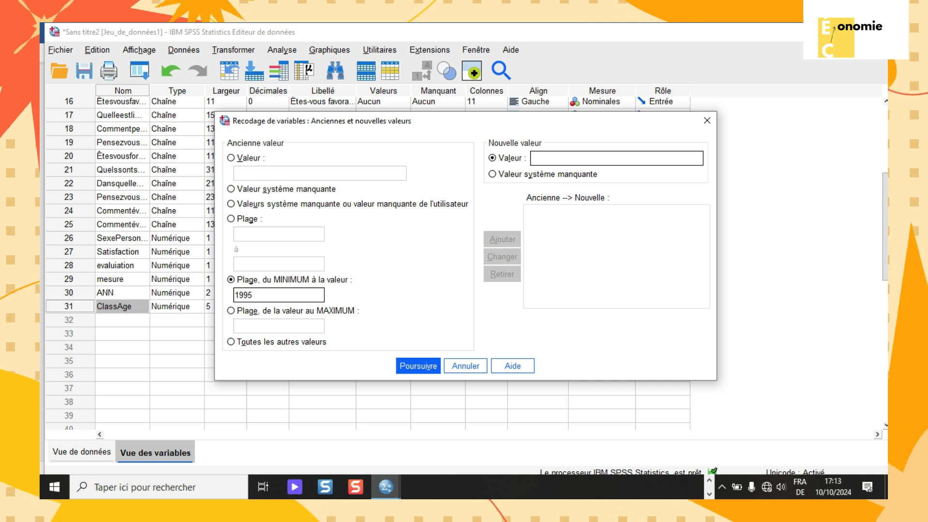
left_click(580, 158)
type("1")
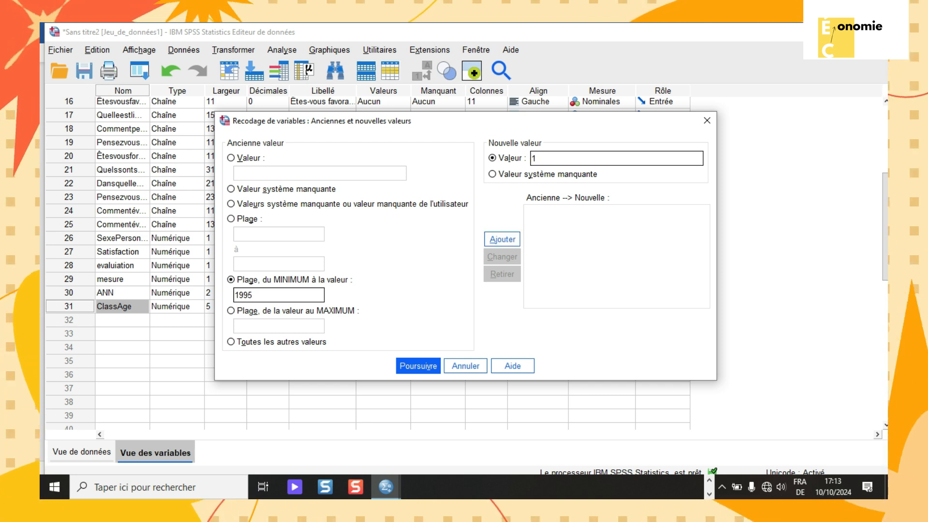
left_click(502, 239)
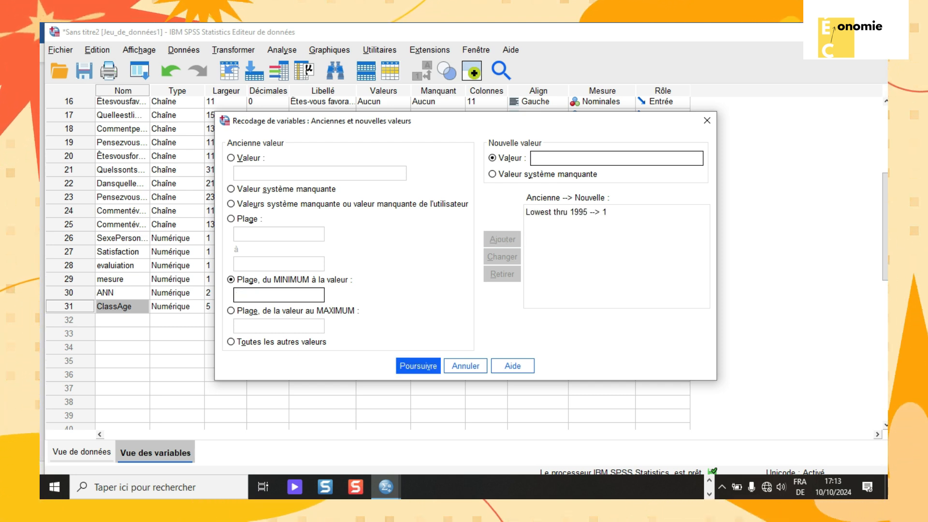
Add a recode rule that turns the range 1995 to 2000 into the new value 2
left_click(231, 219)
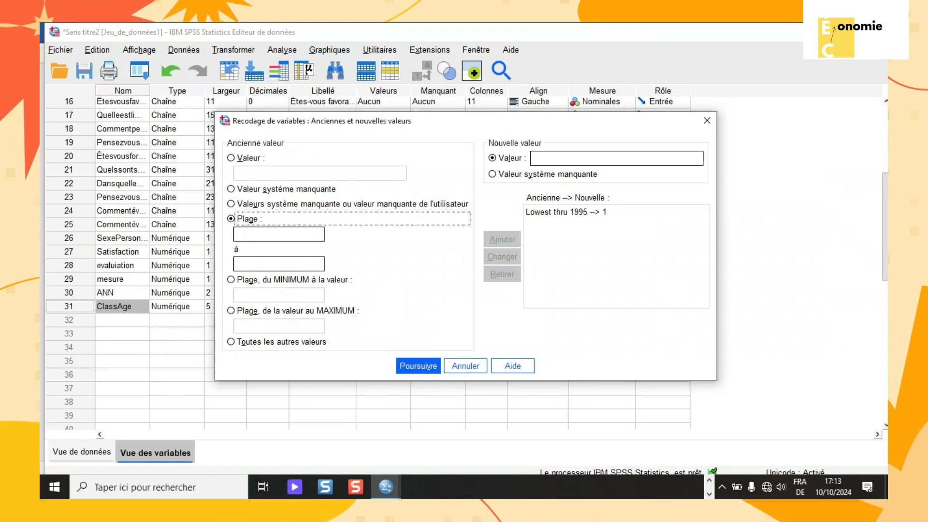
left_click(279, 234)
type("19")
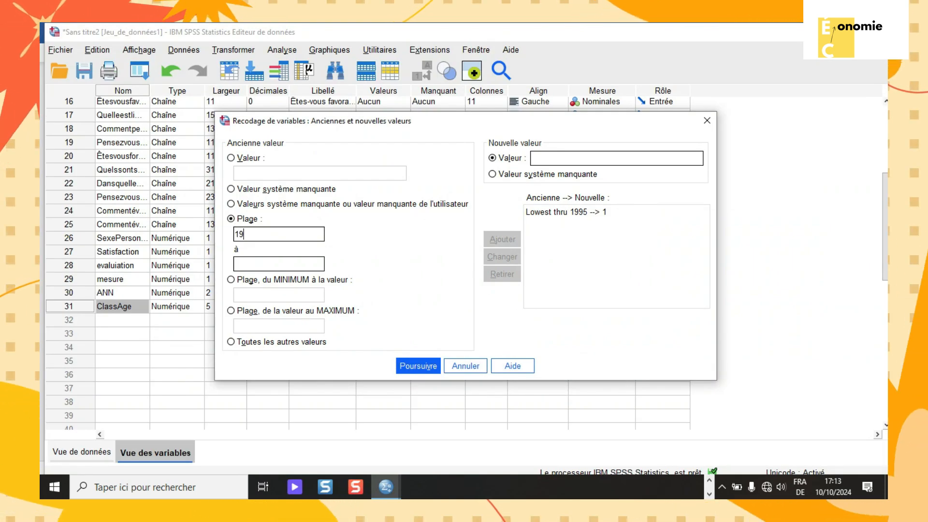
type("95")
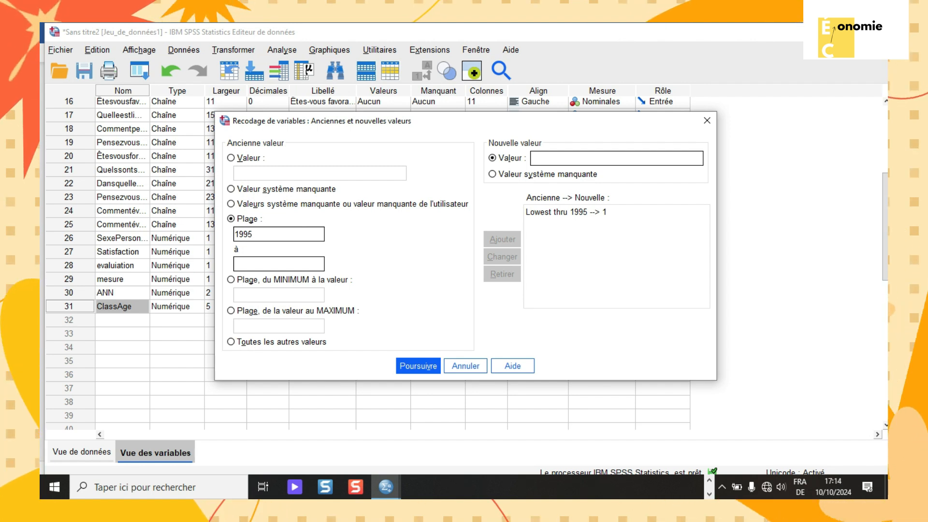
left_click(279, 264)
type("2000")
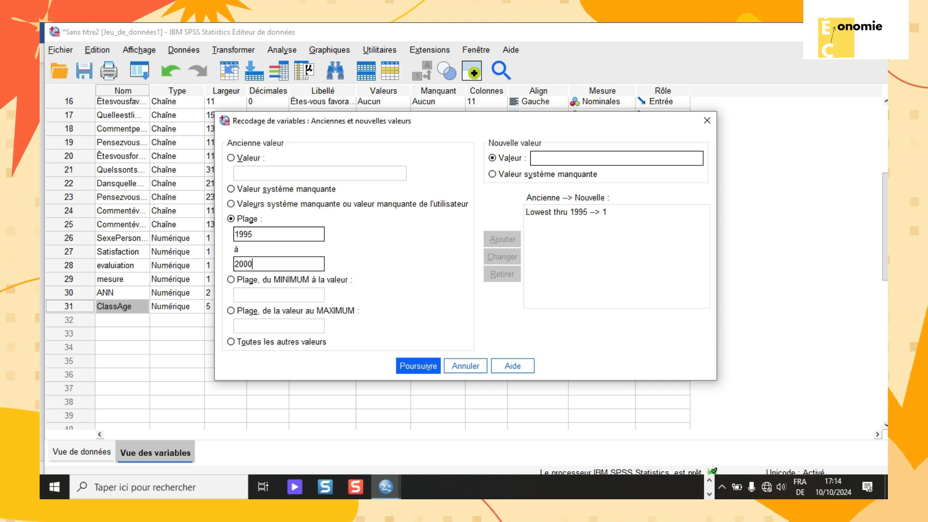
left_click(617, 158)
type("2")
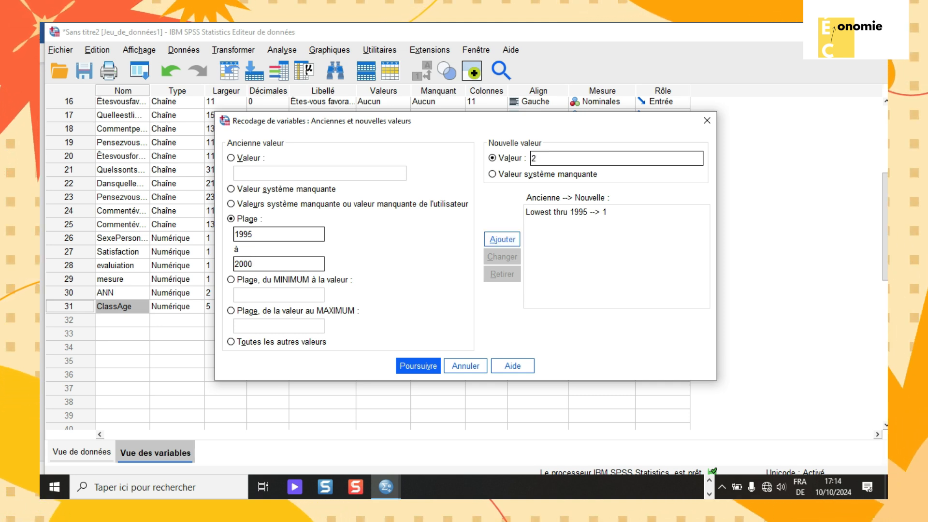
left_click(502, 239)
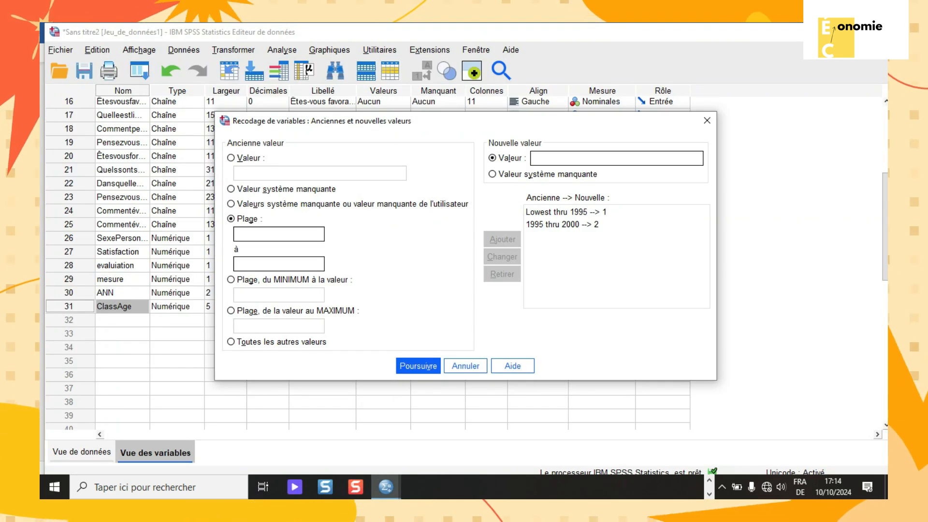
Add a recode rule that turns the range 2000 to 2005 into the new value 3
type("2000")
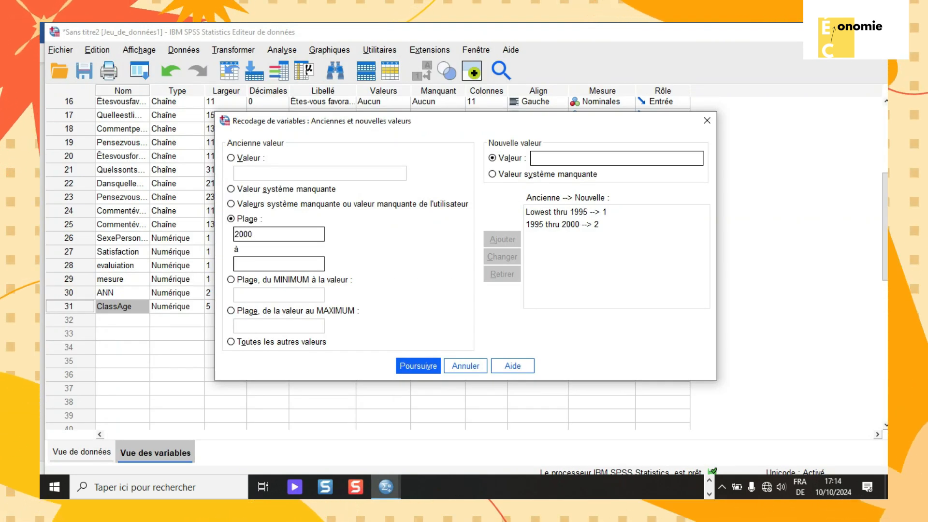
left_click(270, 264)
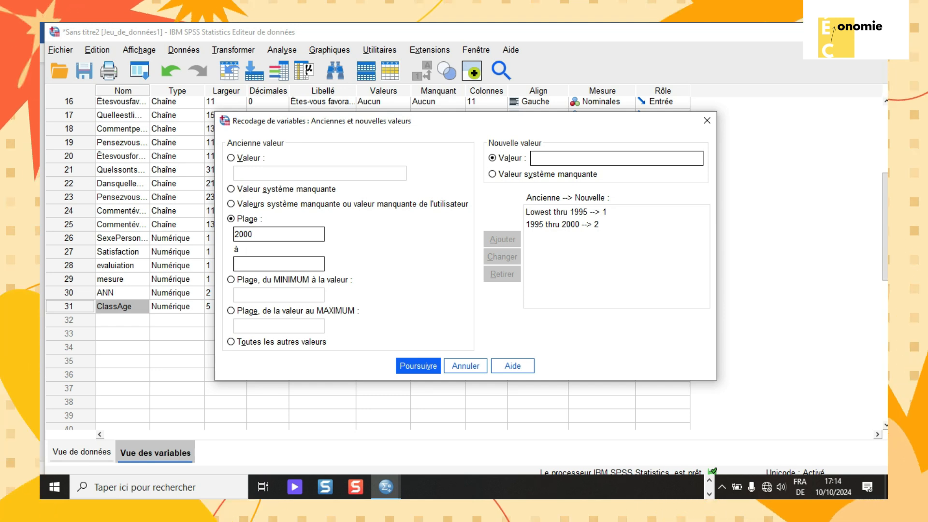
type("2005")
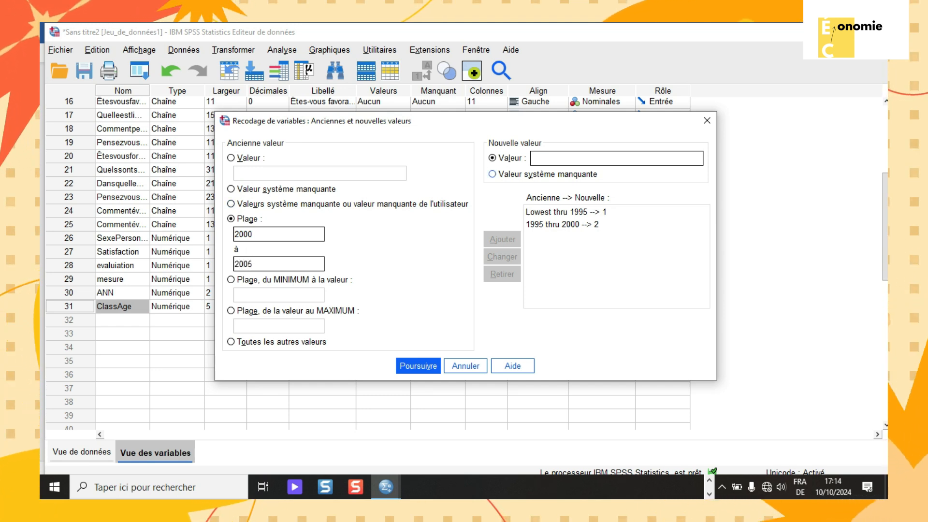
left_click(617, 158)
type("3")
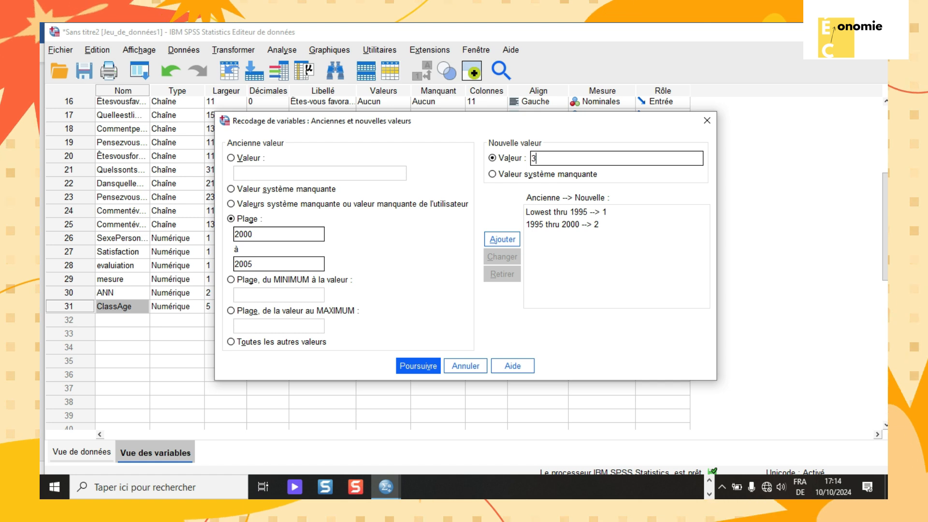
left_click(502, 239)
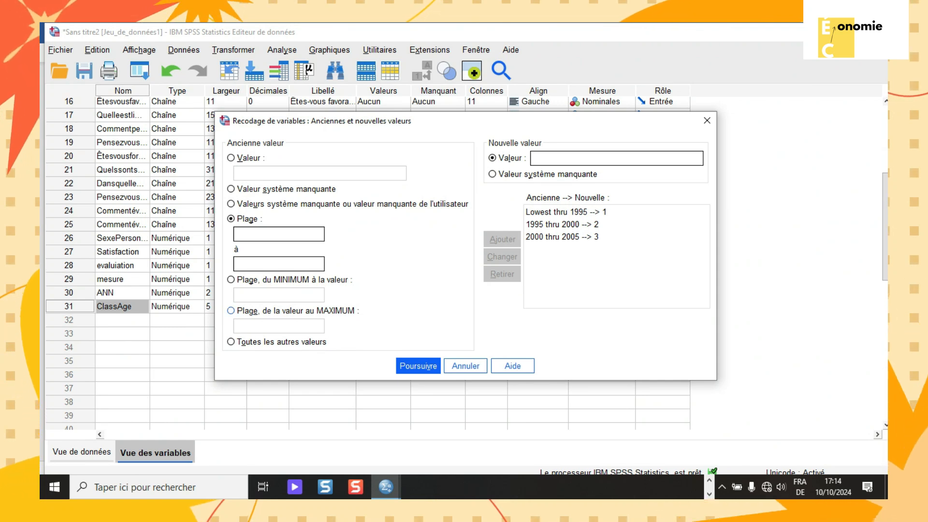
Add a recode rule that turns the range from 2005 through the maximum into the new value 4
left_click(231, 311)
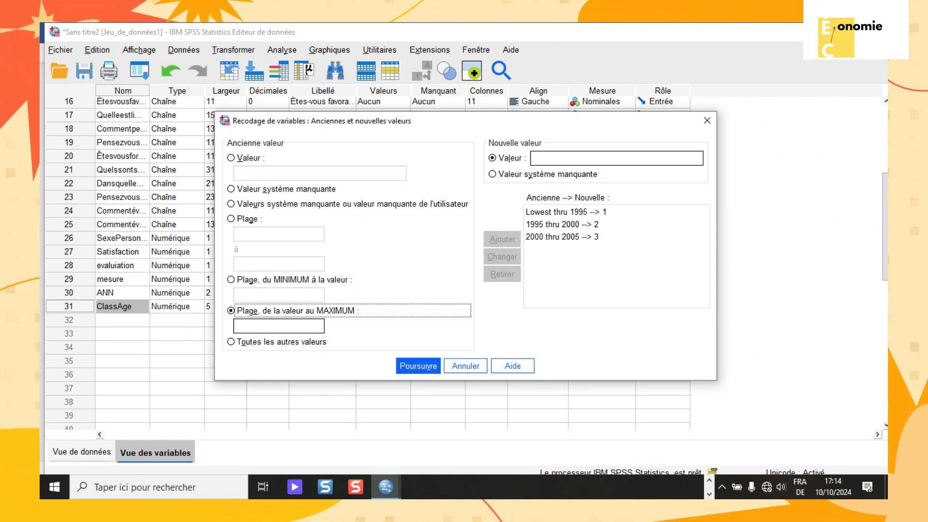
left_click(279, 327)
type("2005")
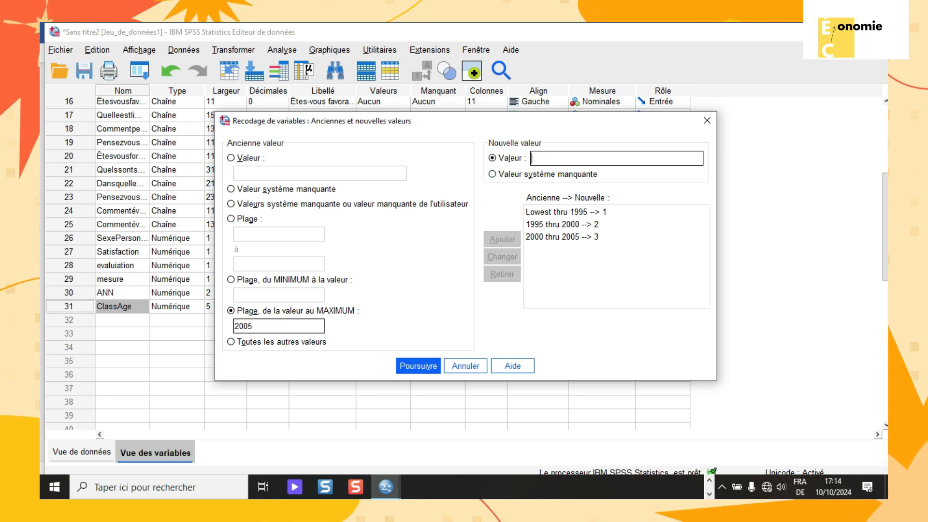
type("4")
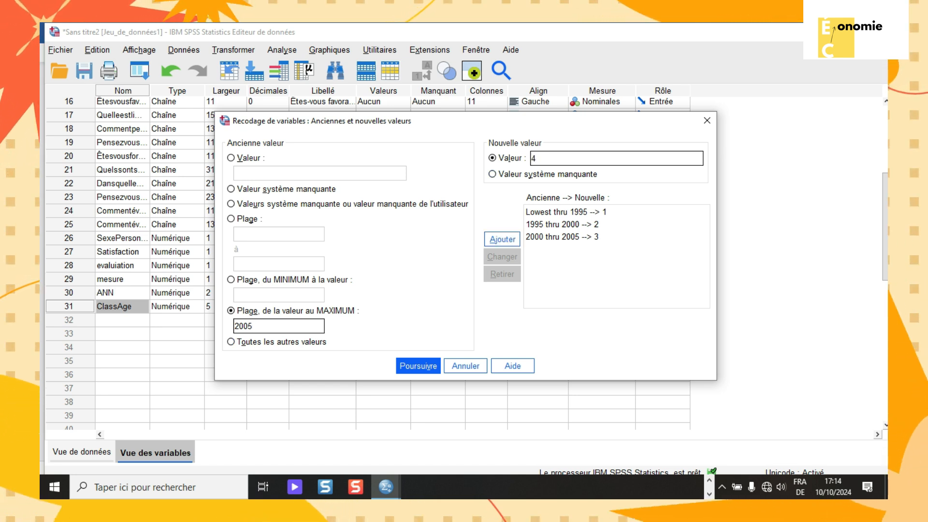
left_click(503, 239)
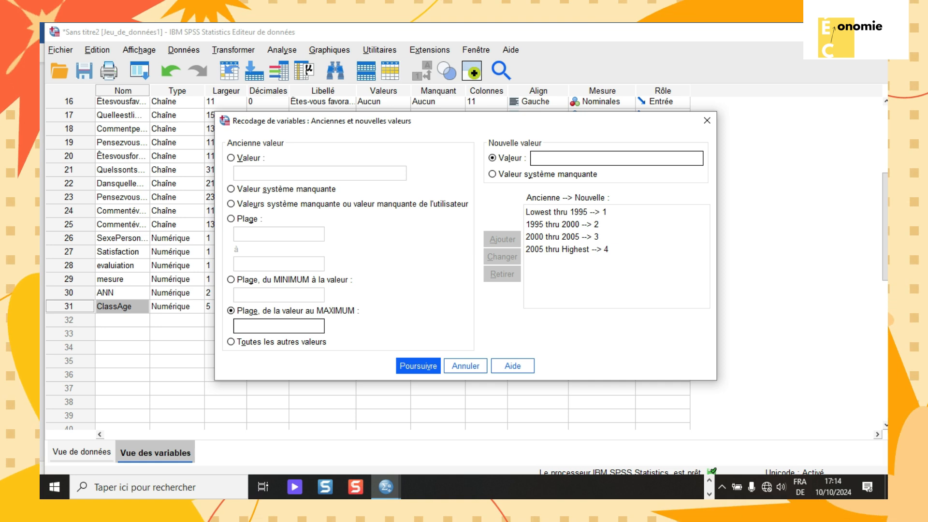
Accept the old and new value rules and run the recode of ClassAge
key("Return")
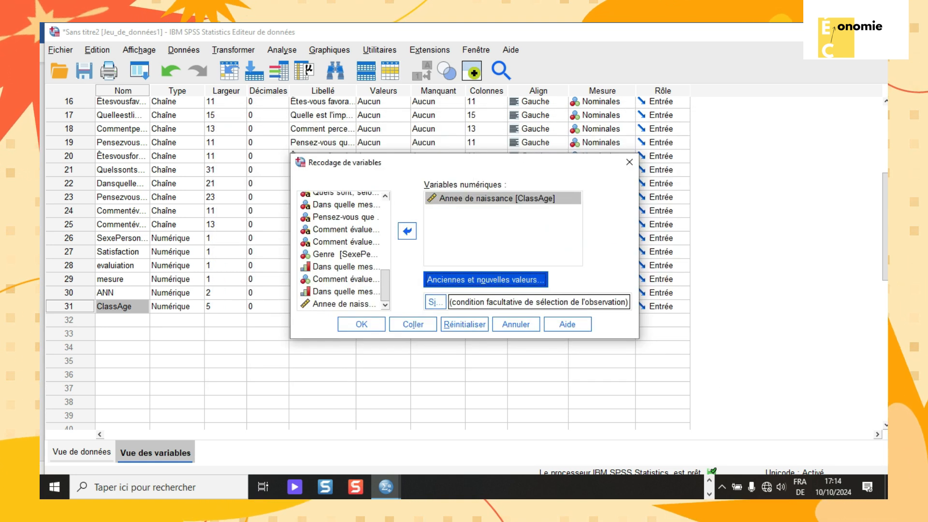
left_click(361, 324)
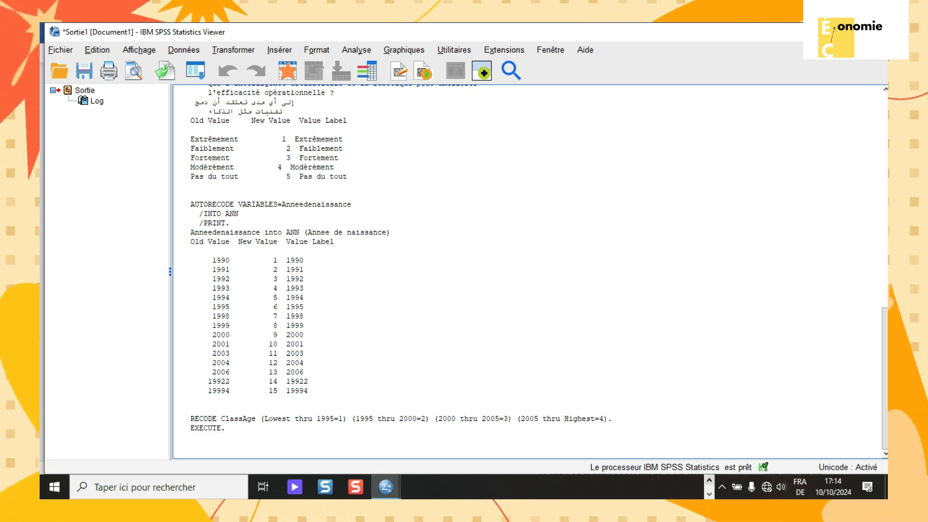
mouse_move(385, 487)
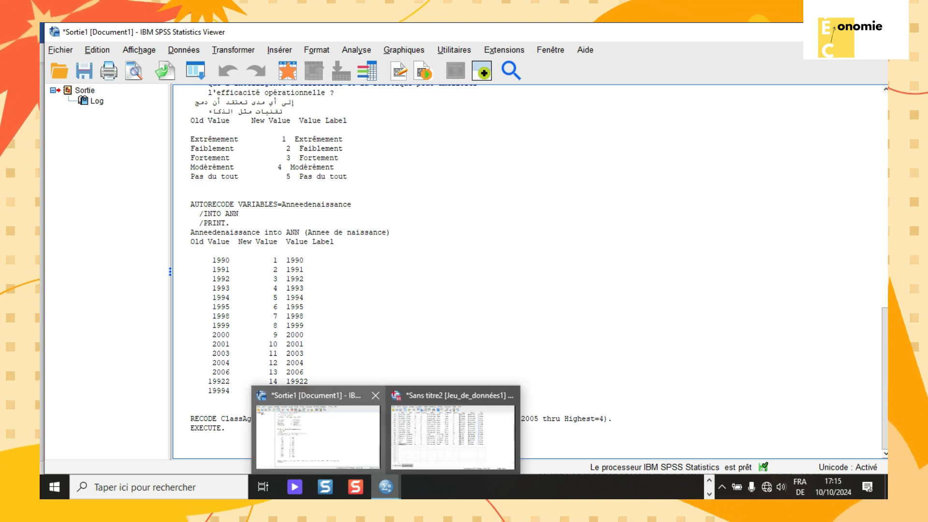
Return to the dataset and inspect the recoded class values in the ClassAge column of the data view
mouse_move(452, 425)
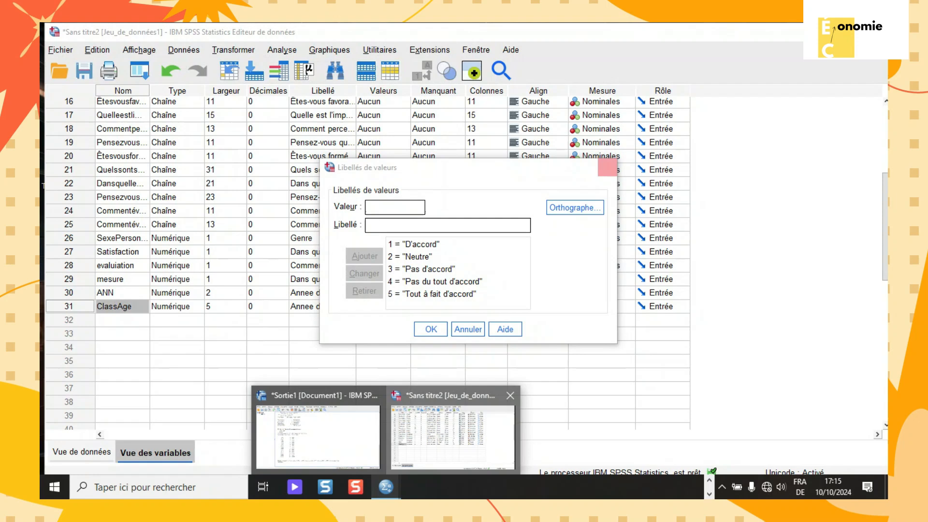
left_click(452, 426)
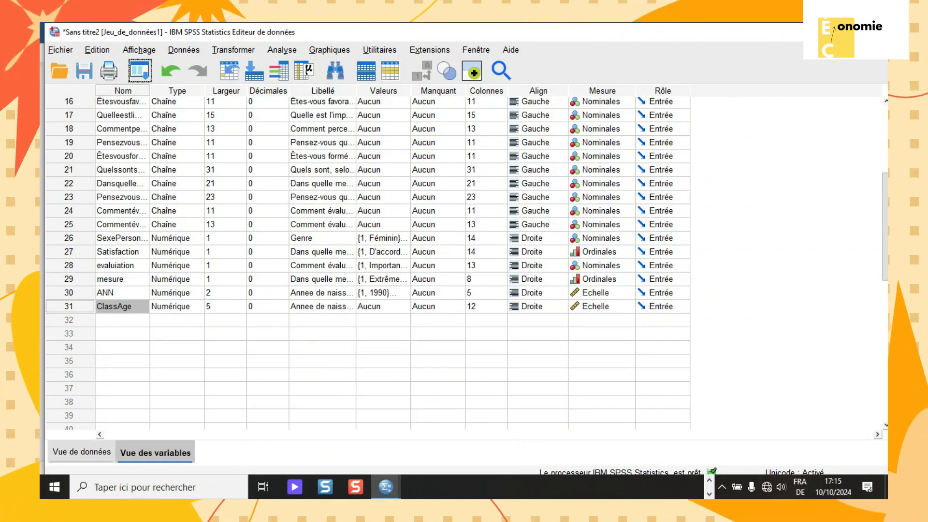
left_click(81, 452)
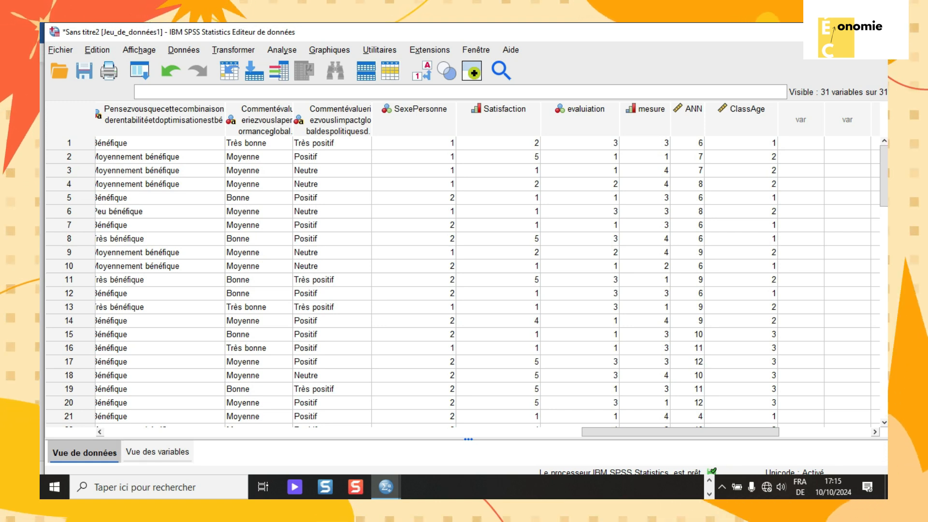
left_click(742, 112)
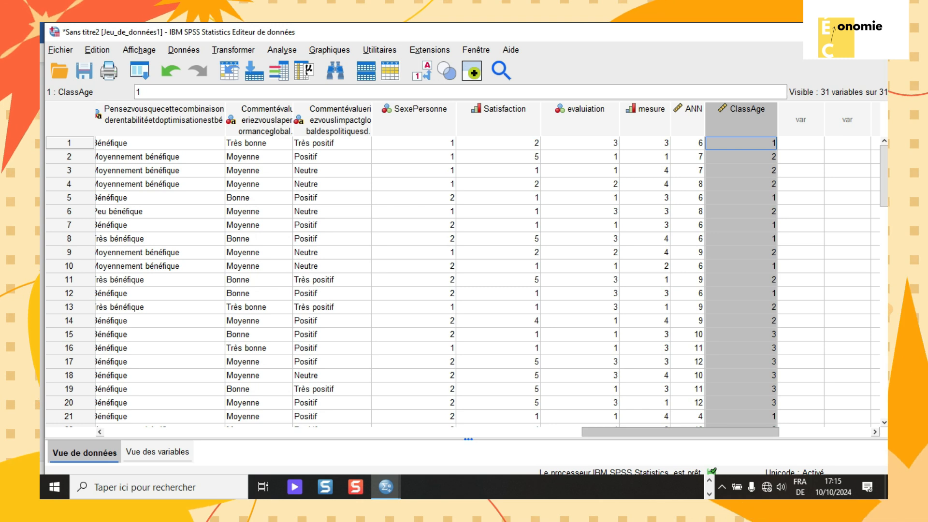
left_click_drag(681, 433, 707, 432)
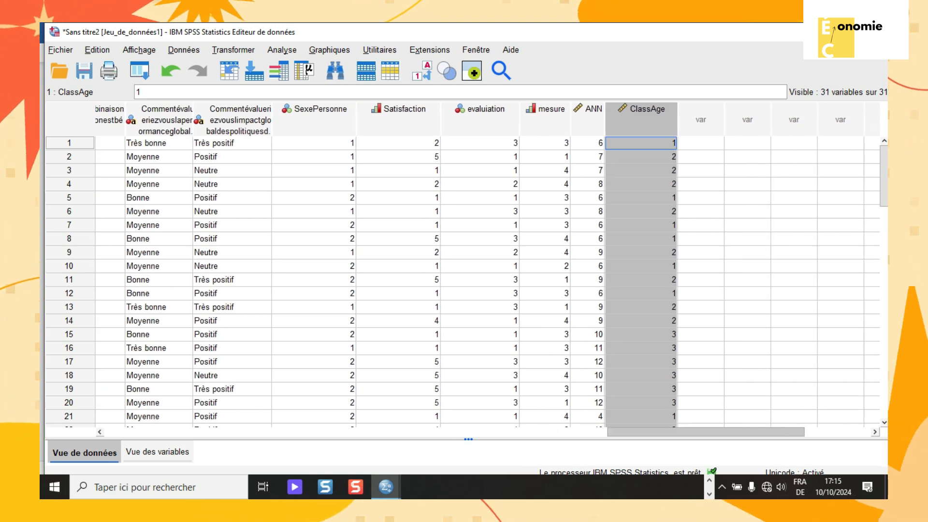
left_click(157, 452)
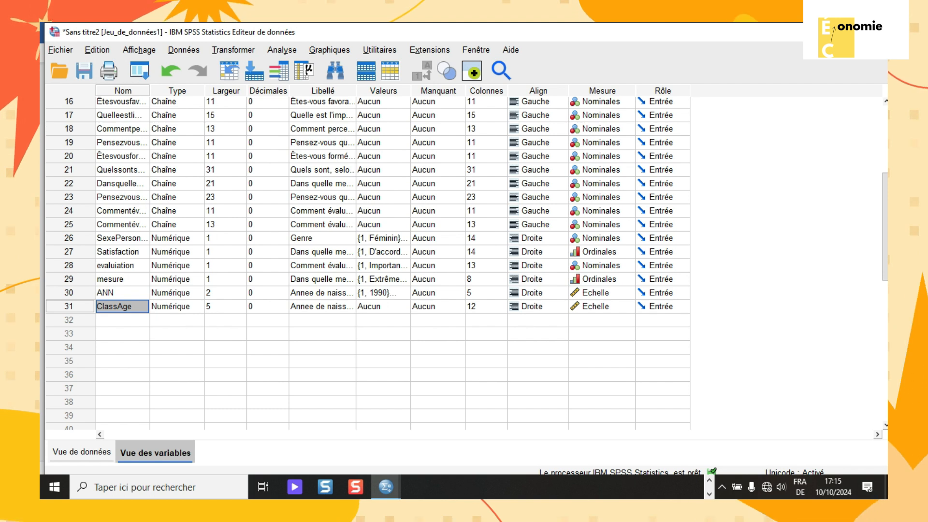
left_click(82, 451)
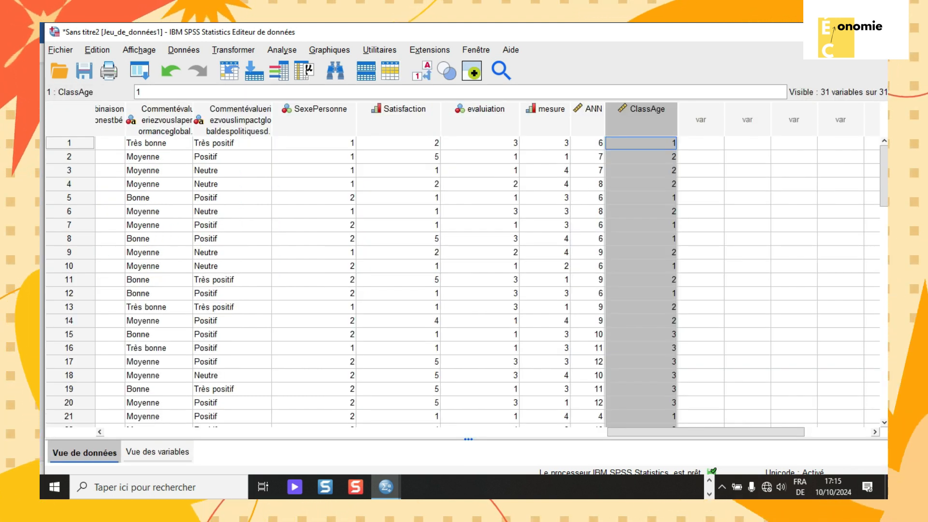
left_click(641, 170)
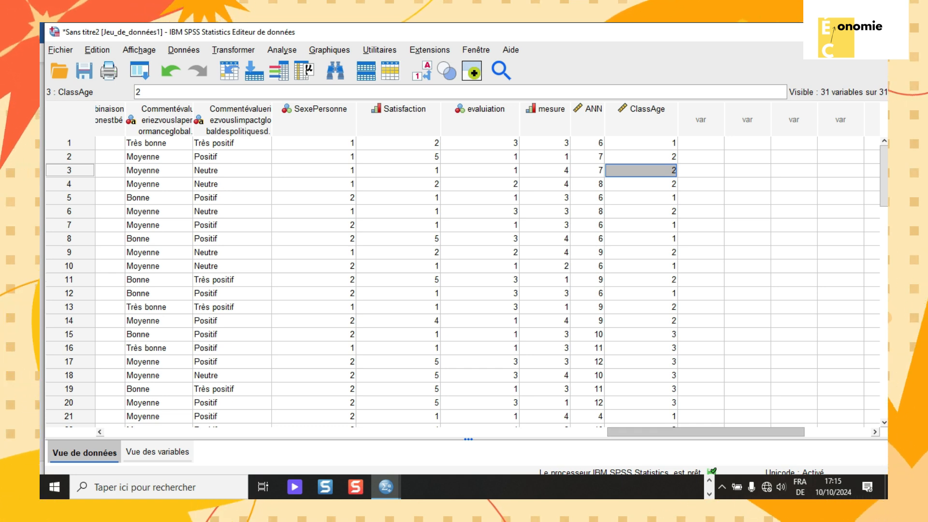
Examine the birth years in the Anneedenaissance column across the first dozen rows of the data view
left_click_drag(705, 432, 457, 432)
left_click_drag(456, 432, 203, 432)
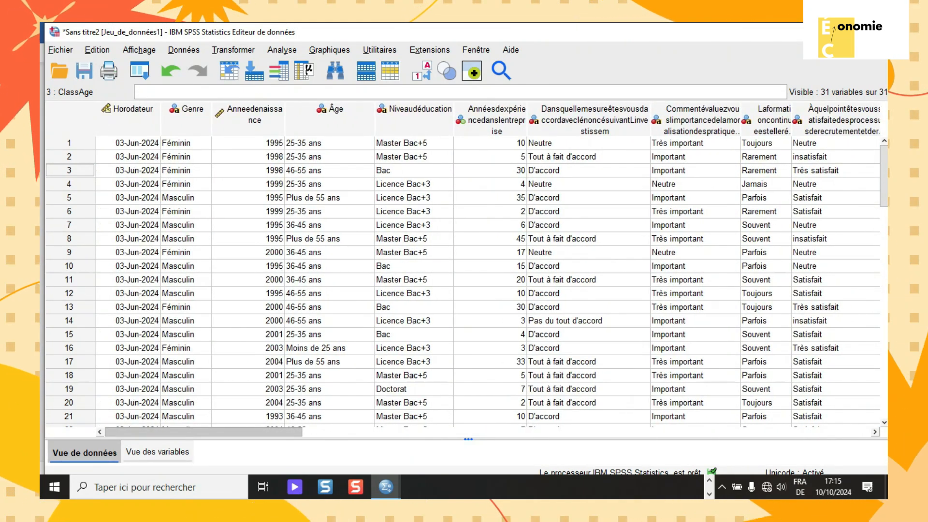
left_click(256, 144)
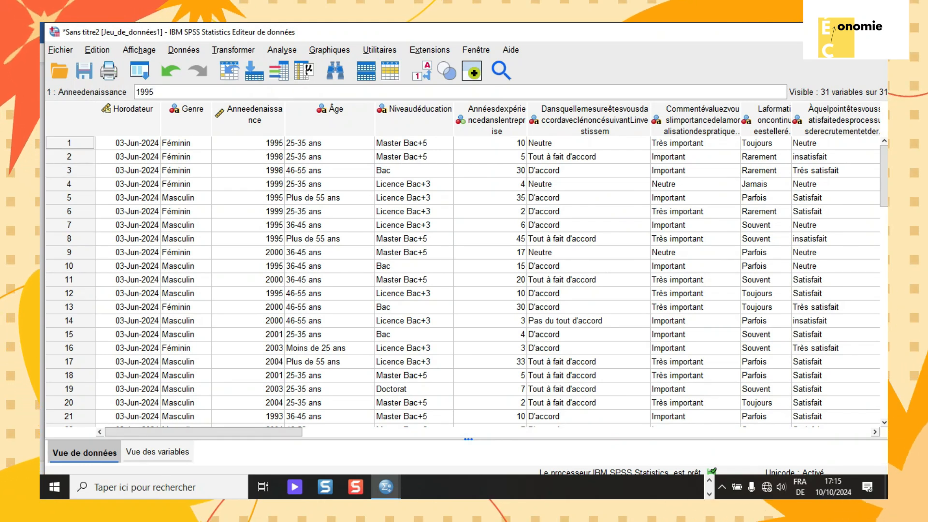
key("Down")
key("Down")
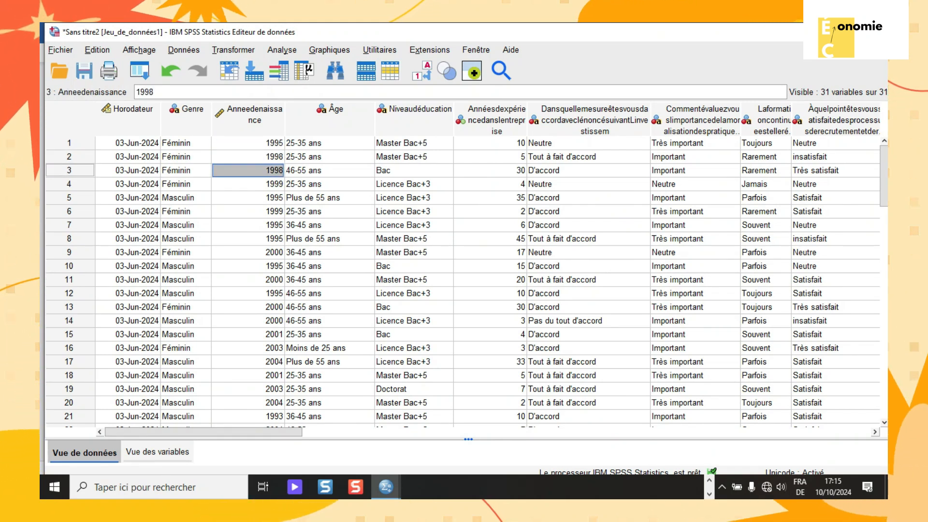
key("Down")
key("Down")
key("Down")
key("Down")
key("Down")
key("Down")
key("Down")
key("Down")
key("Down")
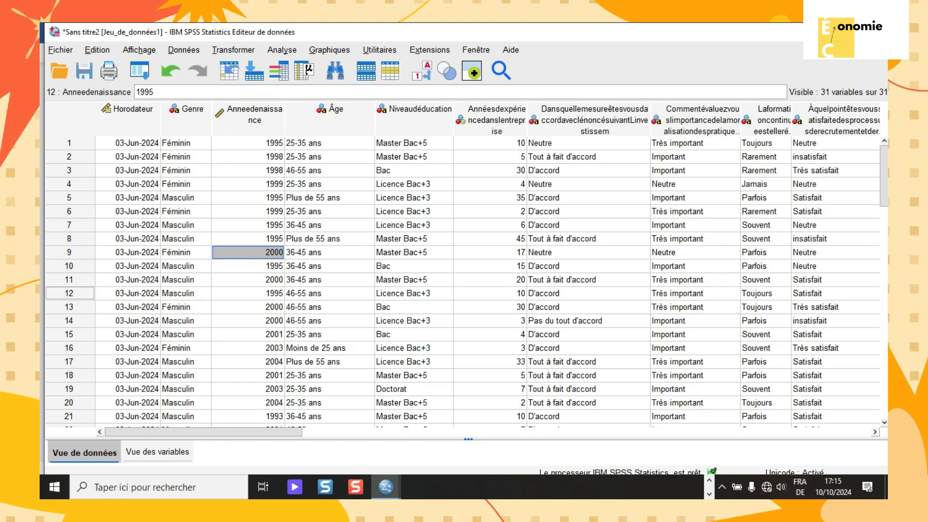
key("Down")
left_click(256, 144)
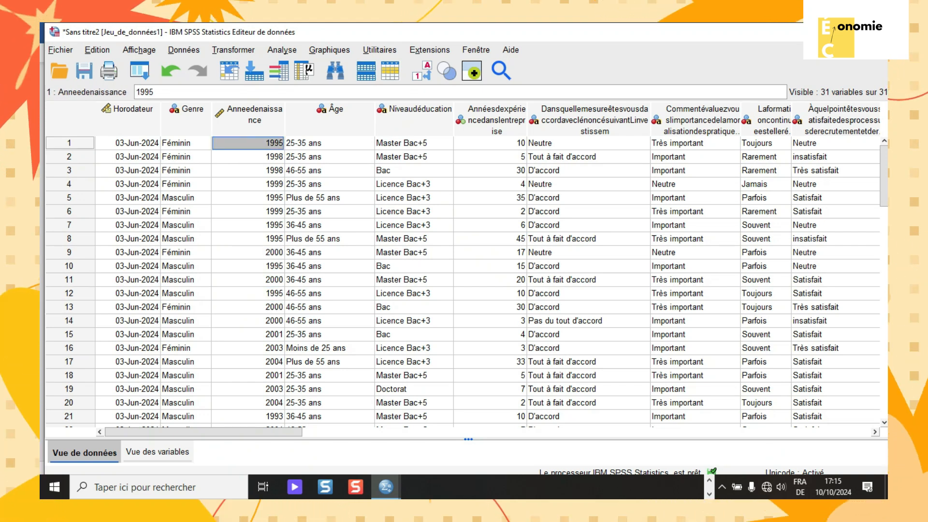
left_click(257, 198)
left_click(256, 157)
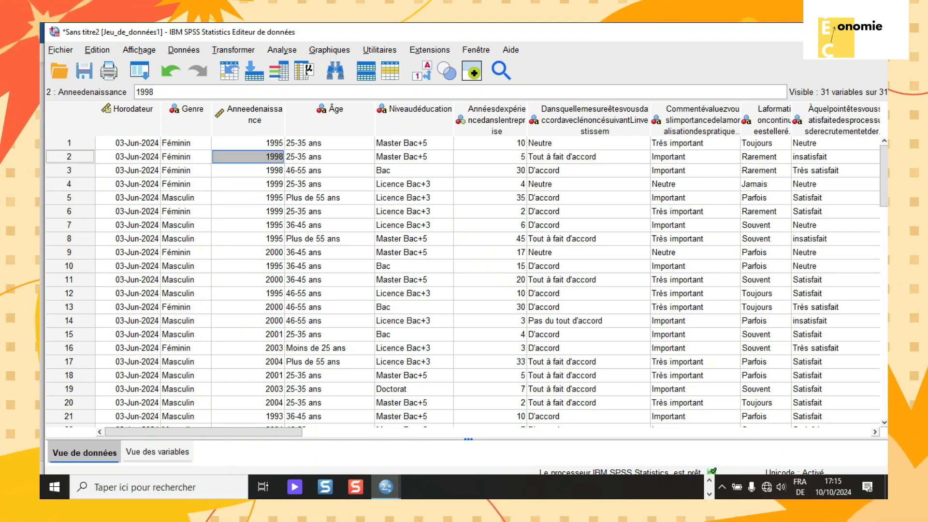
left_click(256, 143)
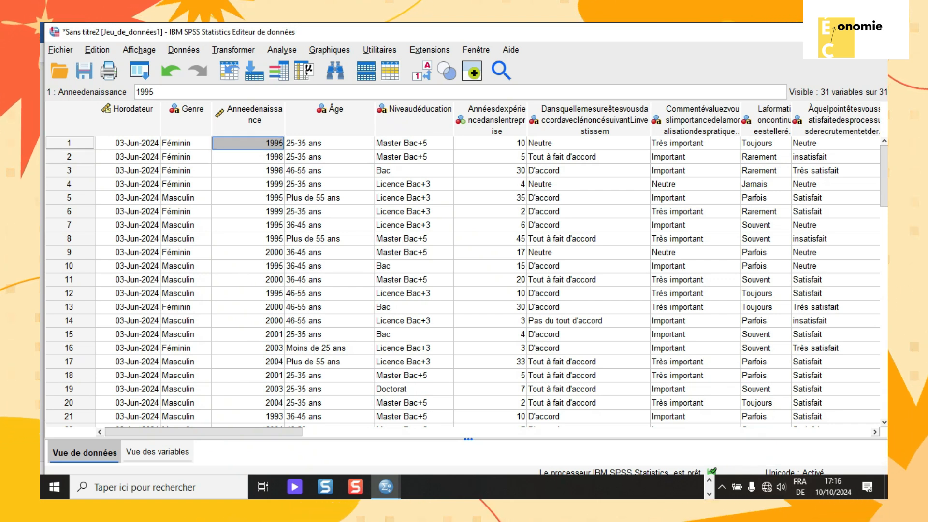
left_click(254, 170)
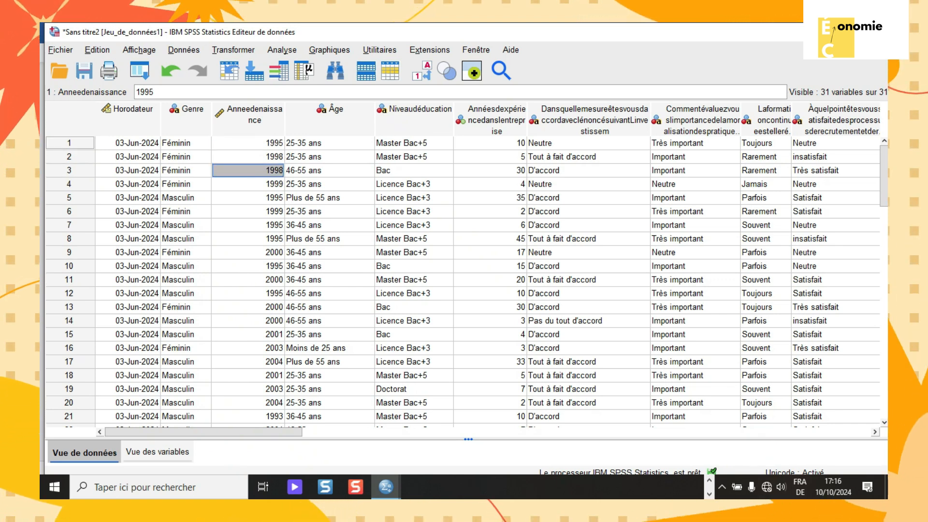
left_click(257, 143)
double_click(255, 170)
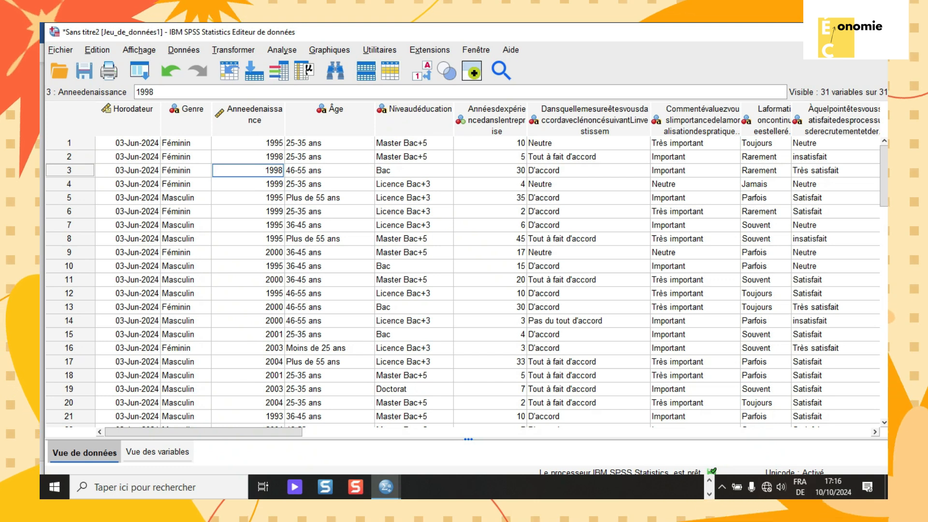
left_click(254, 212)
left_click(254, 239)
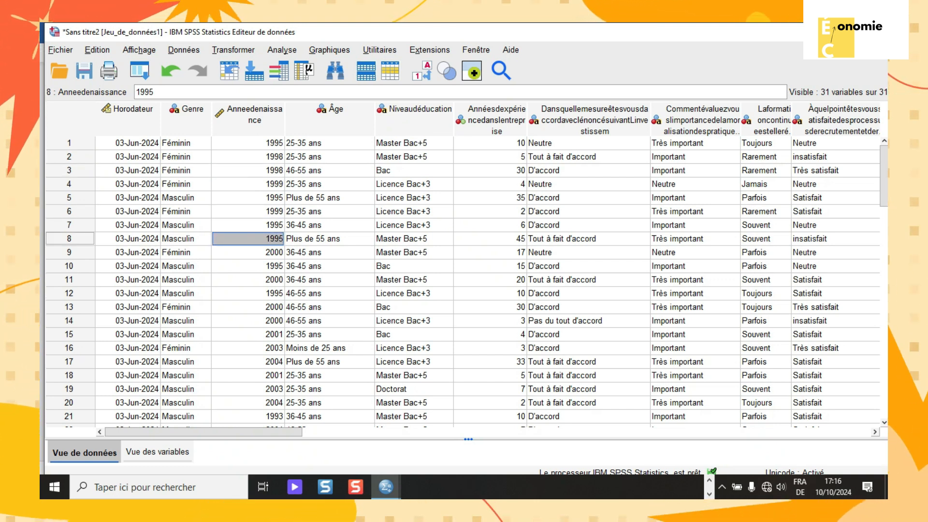
left_click(255, 280)
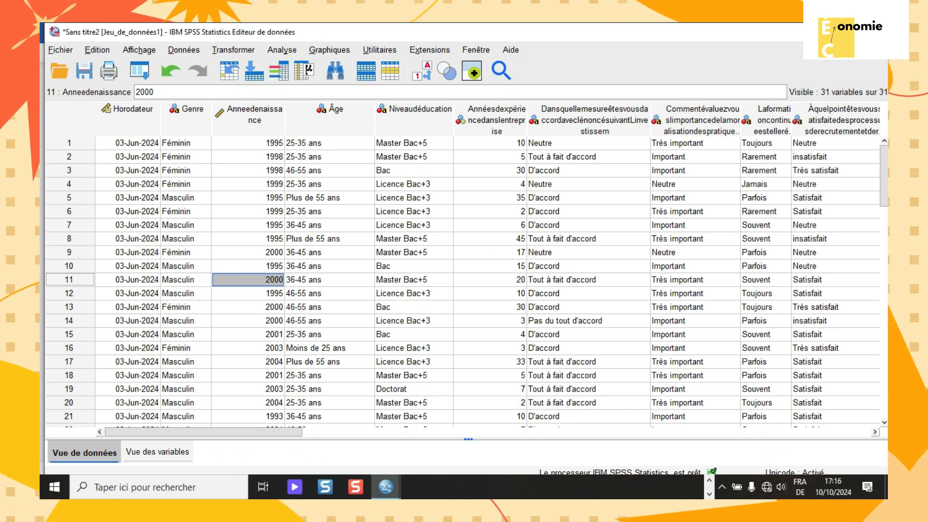
Set up a Compute Variable calculation with the numeric expression 2024 - Anneedenaissance
left_click(233, 50)
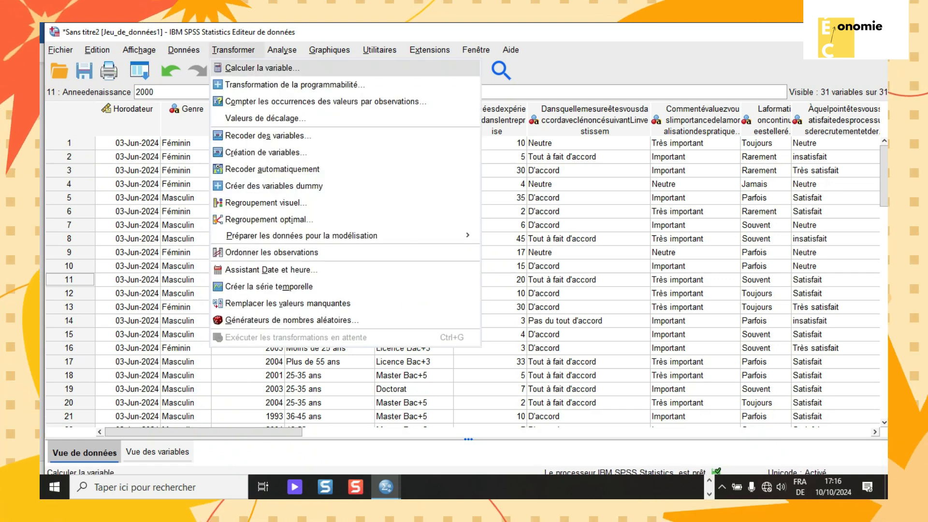
left_click(261, 67)
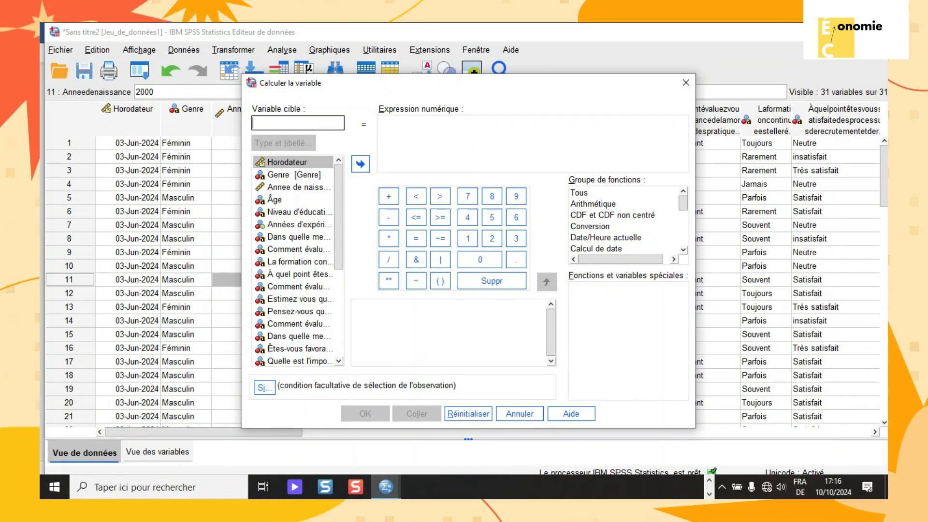
left_click(294, 187)
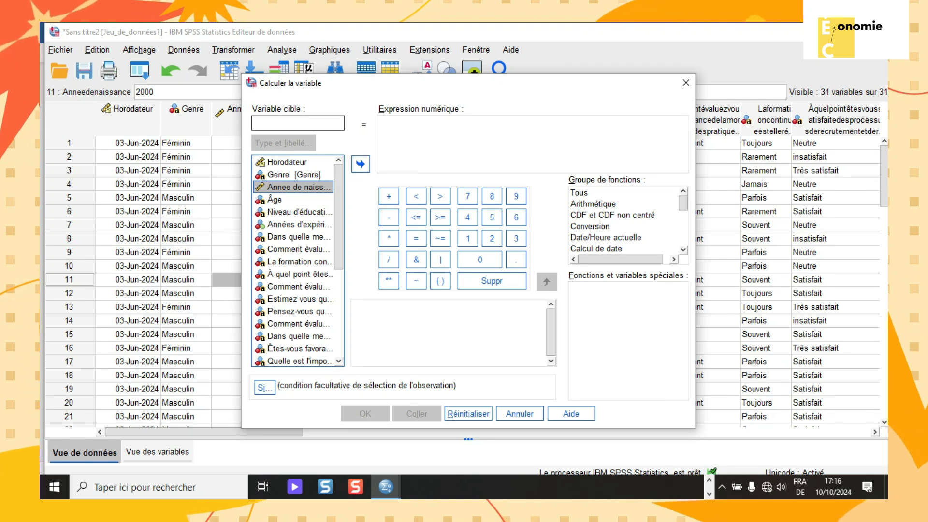
left_click(421, 137)
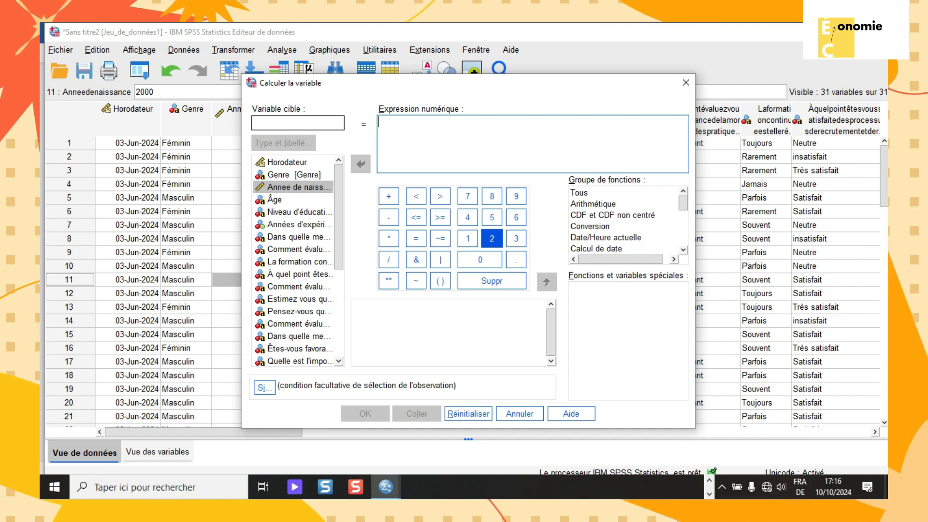
left_click(492, 238)
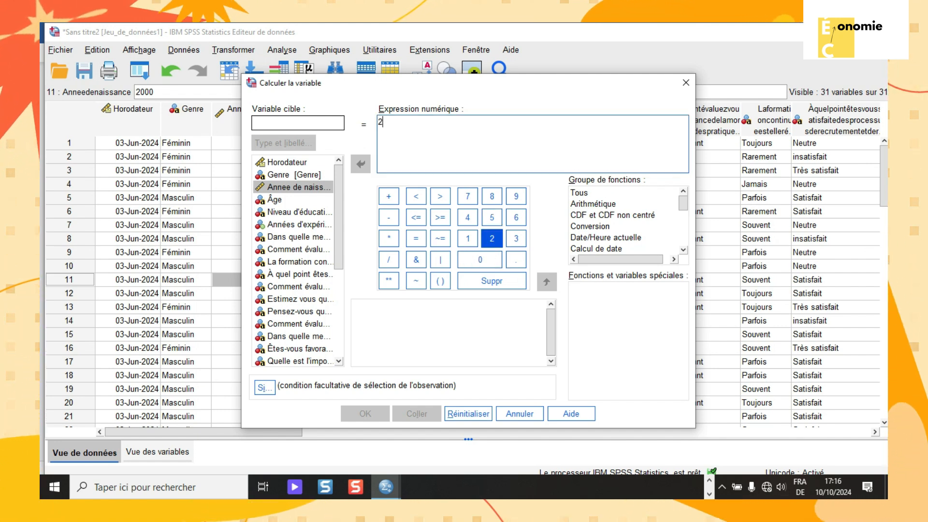
left_click(480, 260)
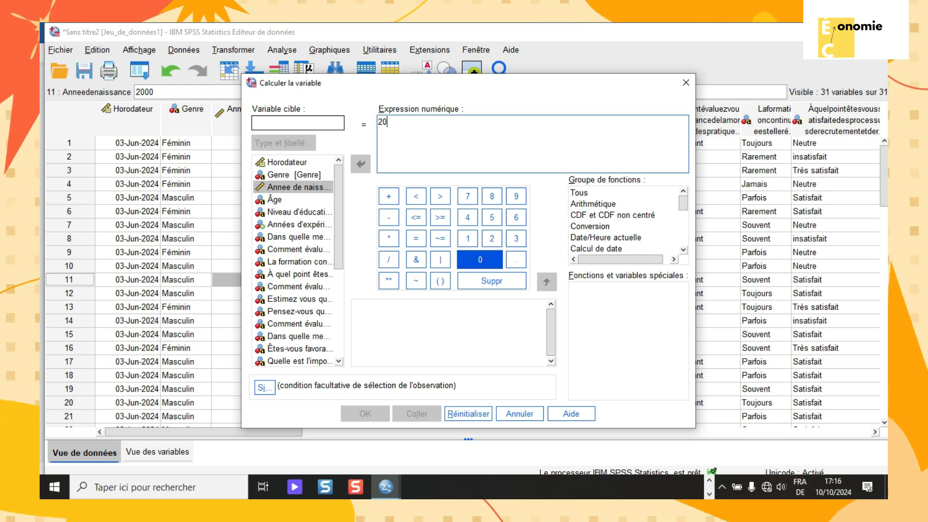
left_click(492, 238)
left_click(467, 217)
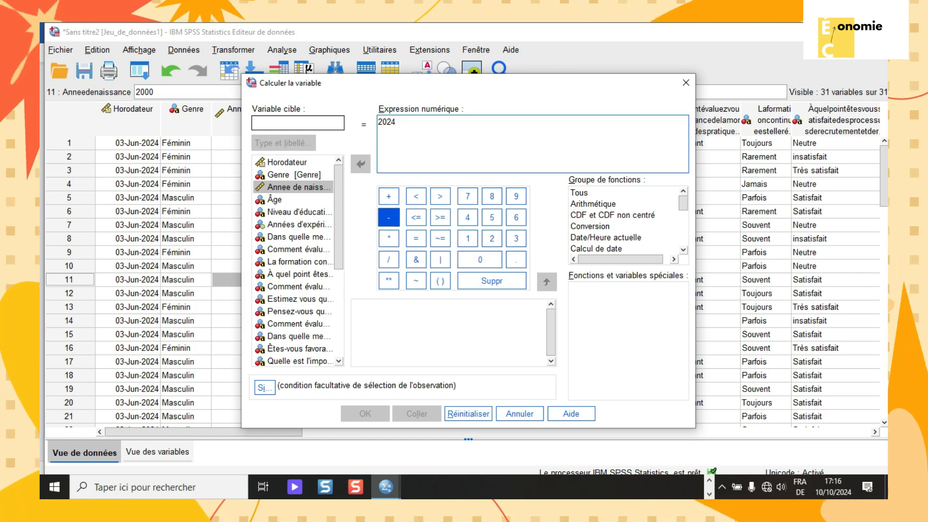
left_click(388, 217)
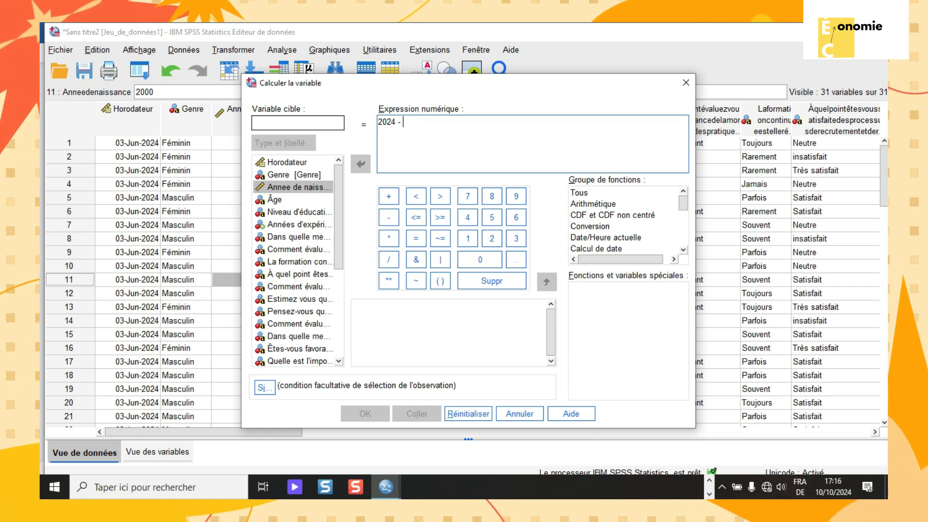
left_click(298, 187)
left_click(360, 164)
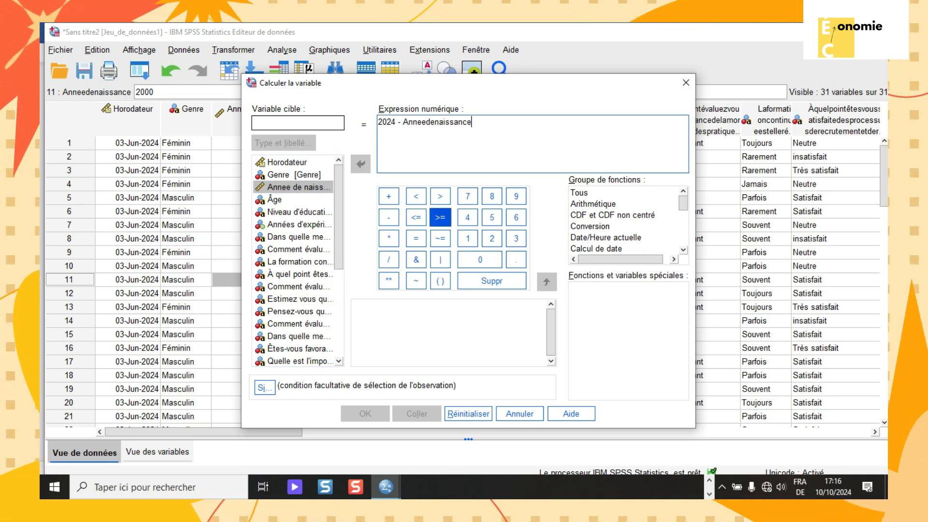
Name the target variable AgePersonne and run the computation
left_click(298, 123)
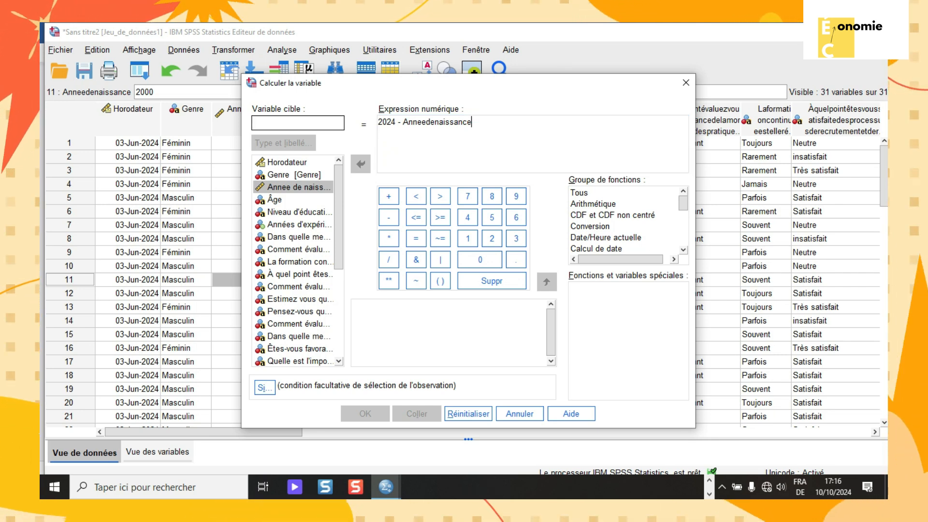
type("Age")
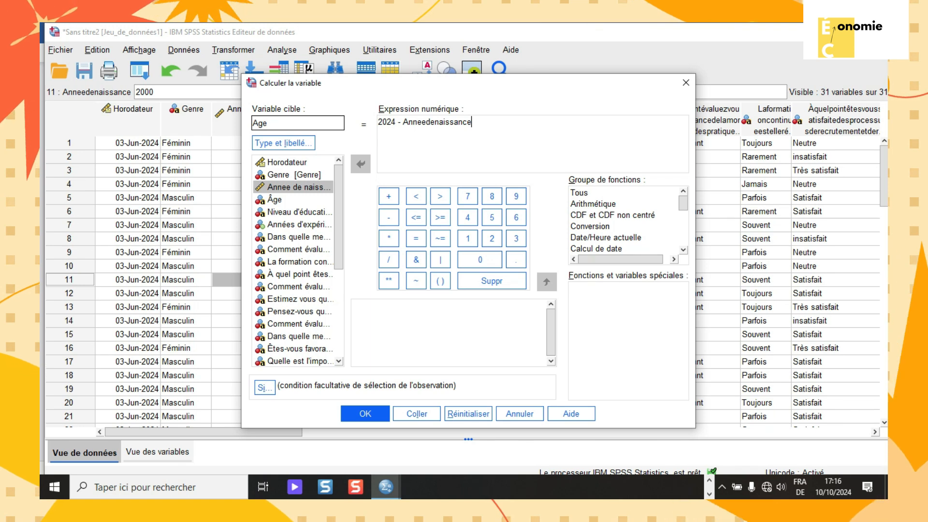
type("P")
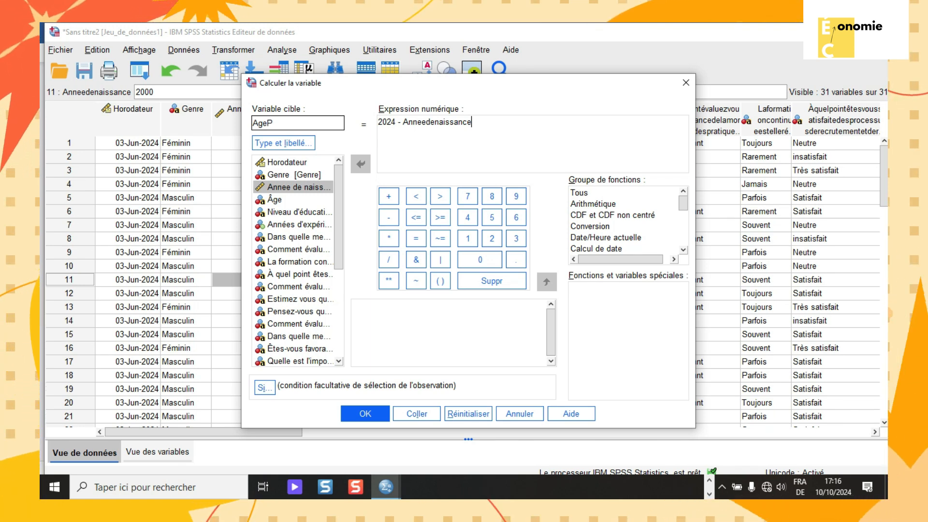
type("ersonne")
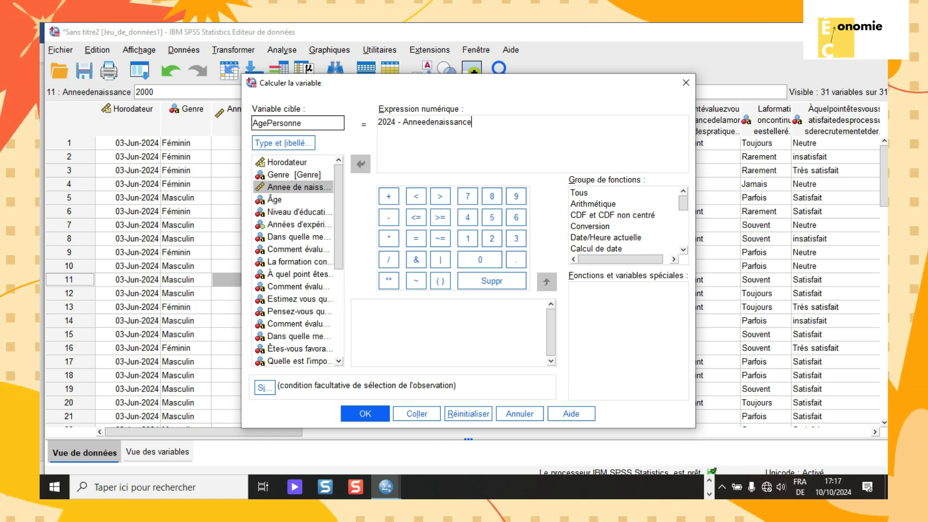
left_click(365, 413)
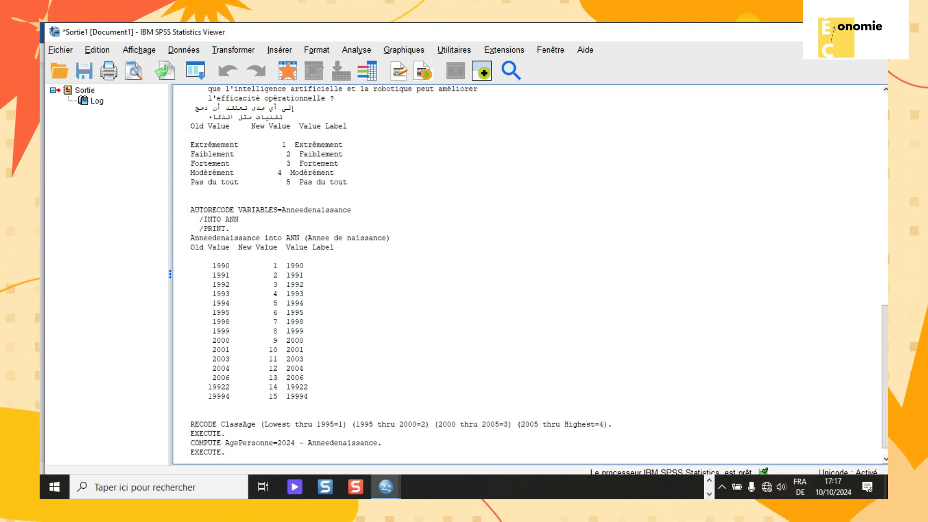
Return to the dataset and locate the computed AgePersonne column after ClassAge in the data view
key("alt+Tab")
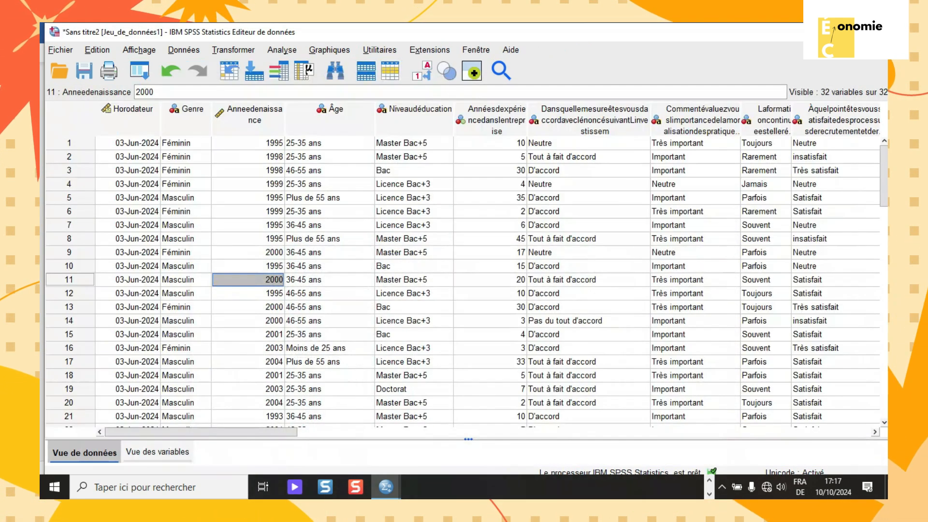
left_click_drag(201, 432, 302, 432)
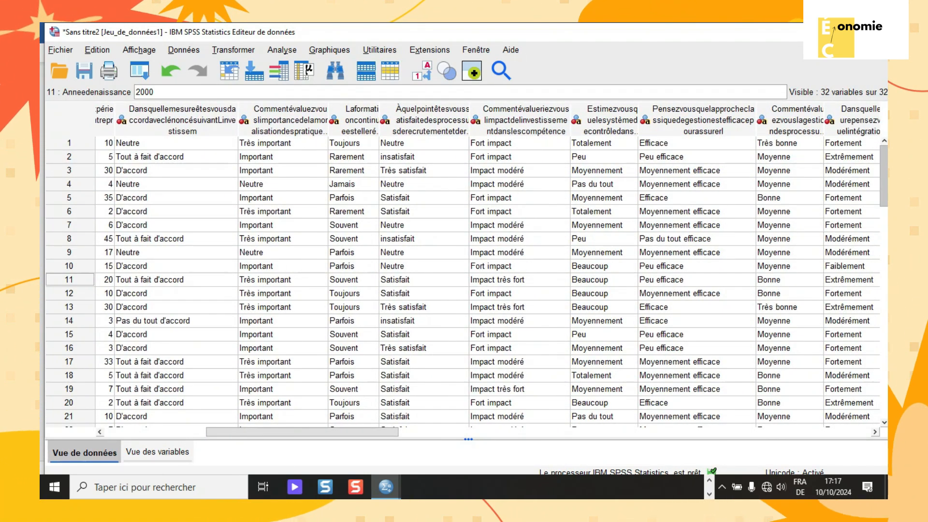
scroll(464, 281, "down", 12)
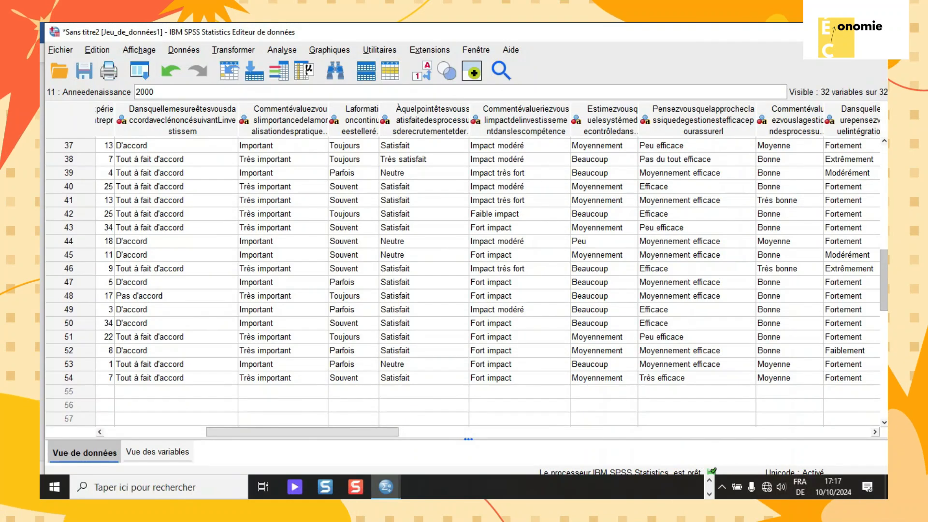
left_click_drag(303, 432, 649, 432)
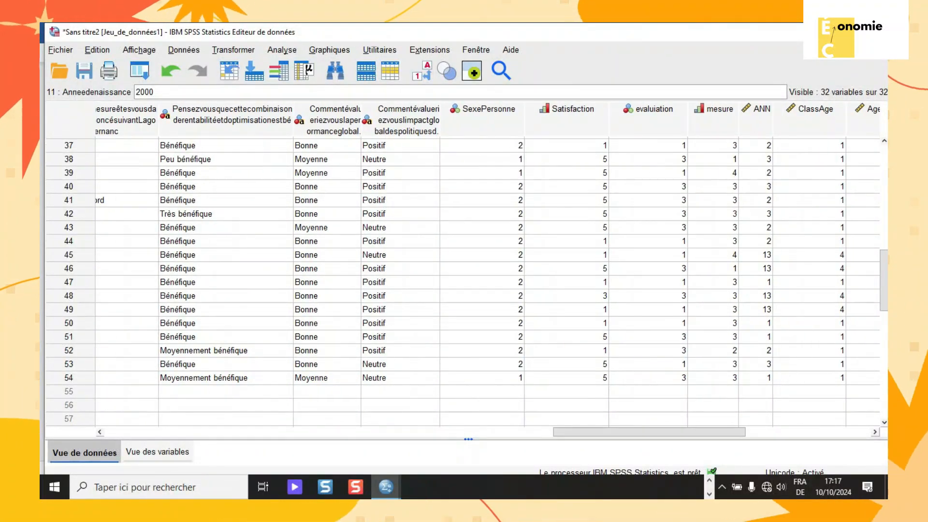
scroll(464, 280, "up", 12)
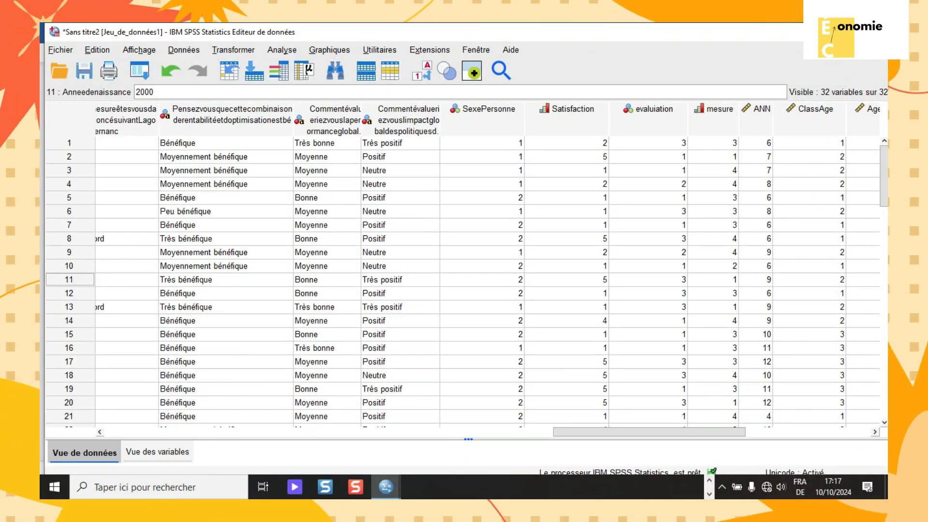
left_click_drag(650, 432, 703, 432)
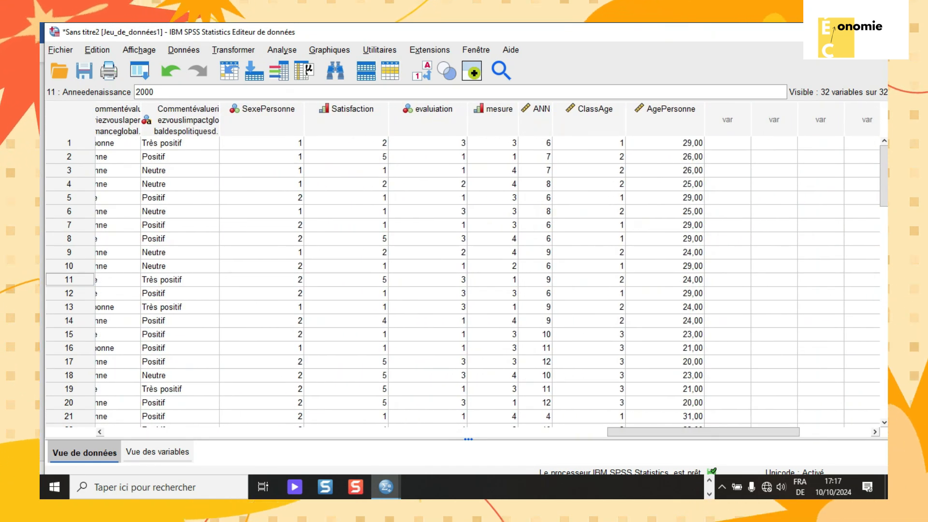
Examine the computed ages in the AgePersonne column, checking the first five respondents individually and skimming the rows below
left_click(665, 156)
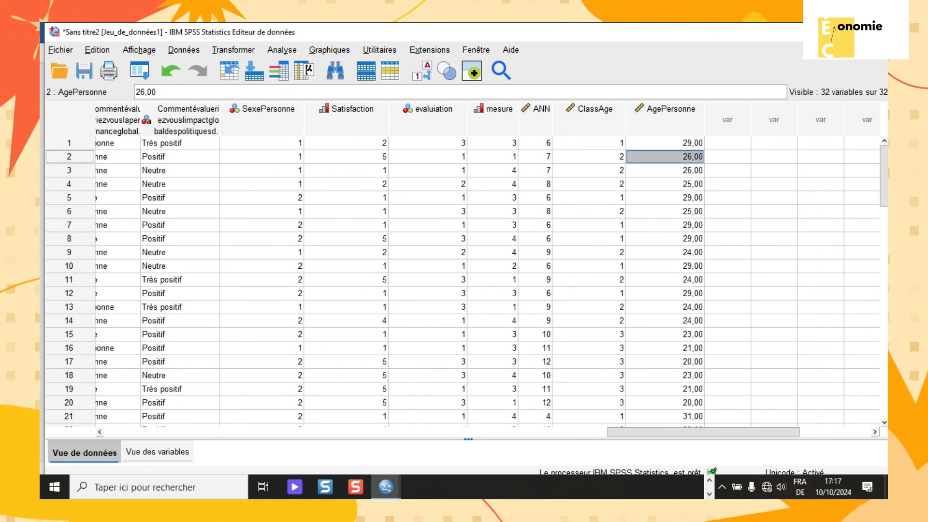
left_click(665, 143)
left_click(665, 171)
left_click(665, 197)
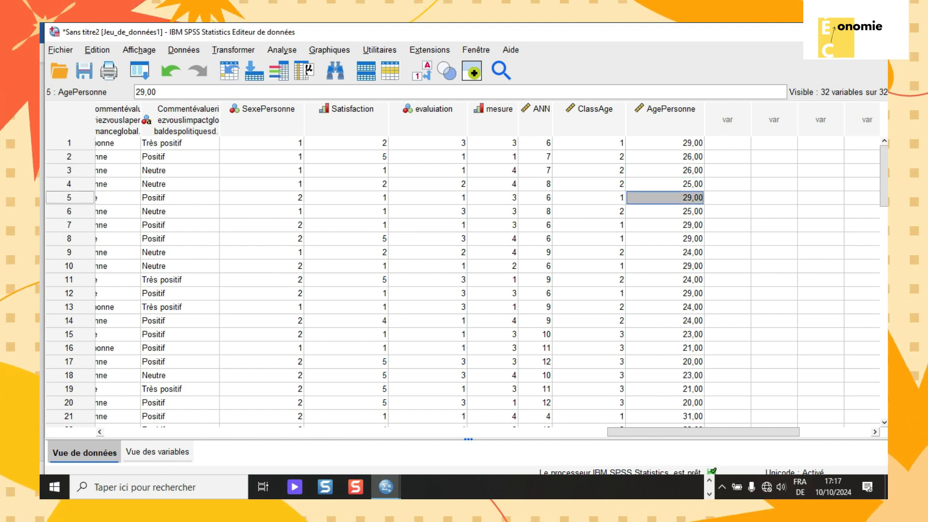
left_click(665, 143)
left_click(665, 157)
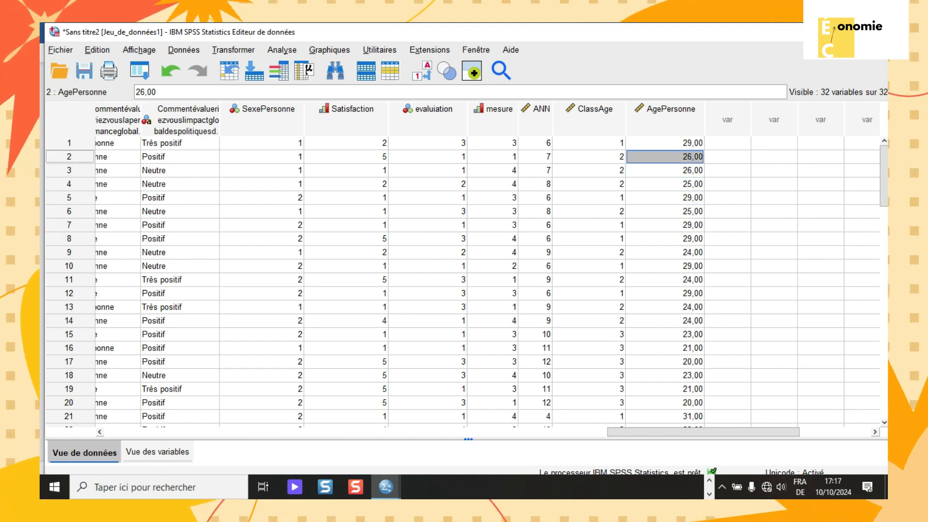
left_click(665, 170)
left_click(665, 184)
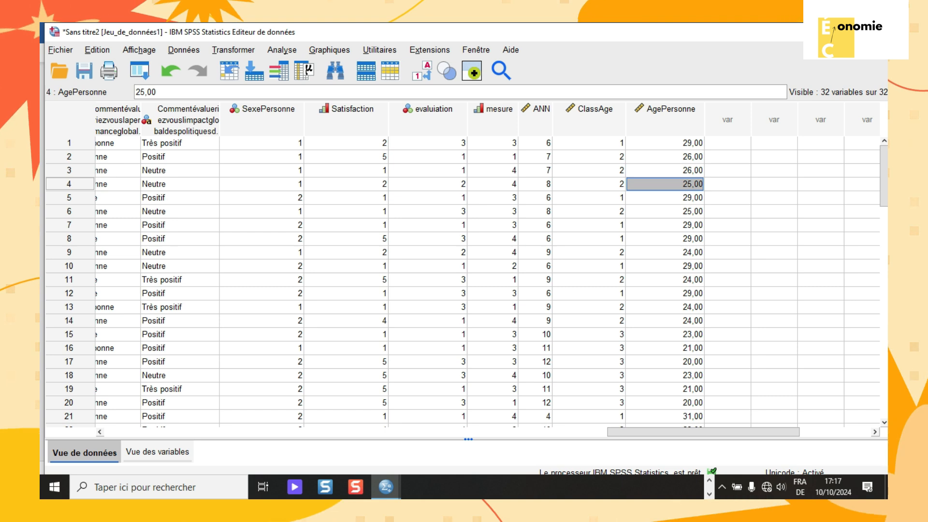
left_click(665, 198)
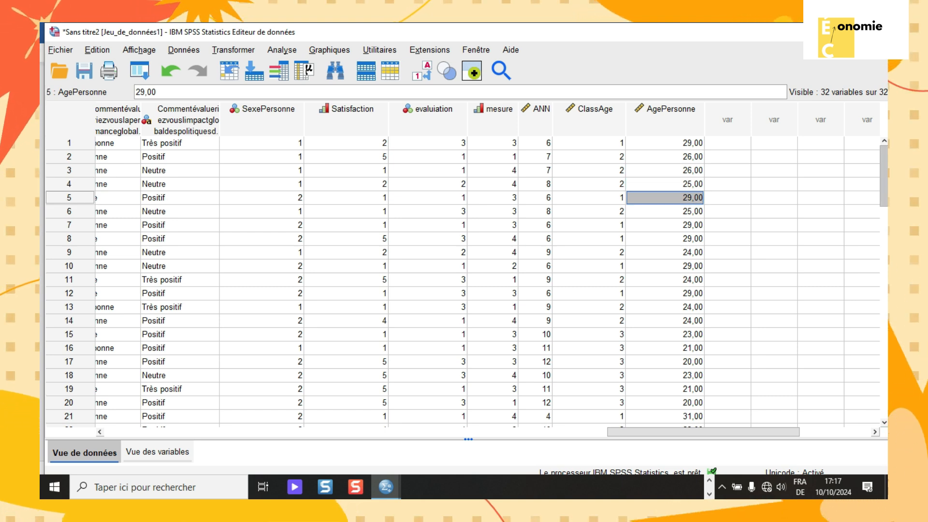
scroll(464, 283, "down", 2)
scroll(464, 283, "up", 2)
scroll(464, 283, "down", 5)
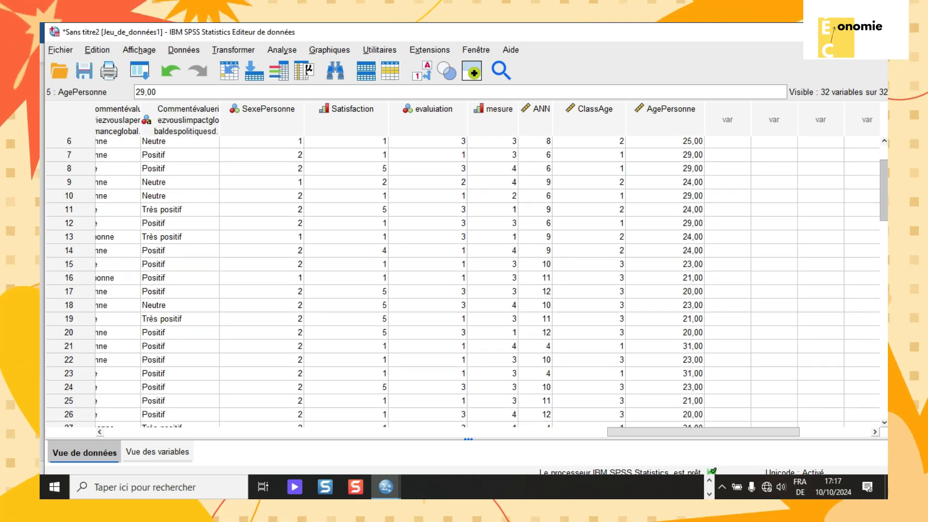
scroll(464, 283, "up", 5)
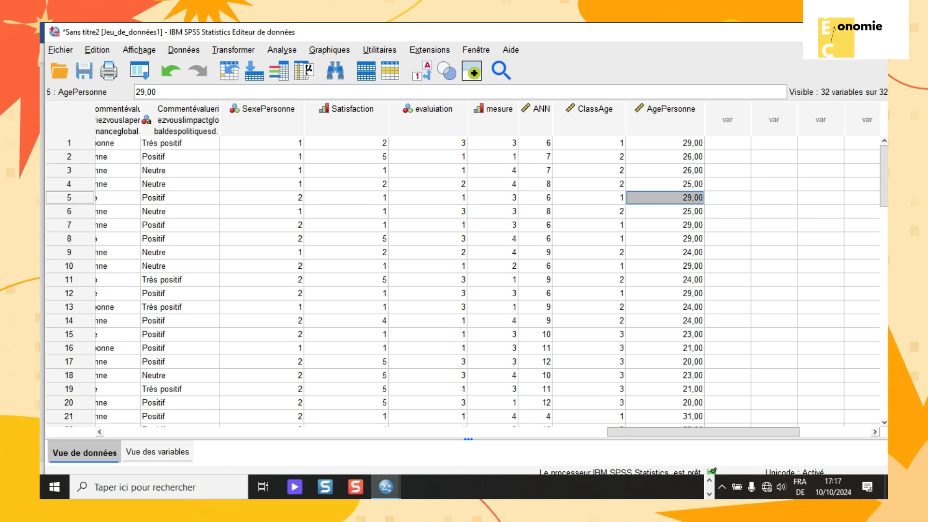
Review the target variable and numeric expression of the AgePersonne calculation in Compute Variable without running it again
left_click(233, 50)
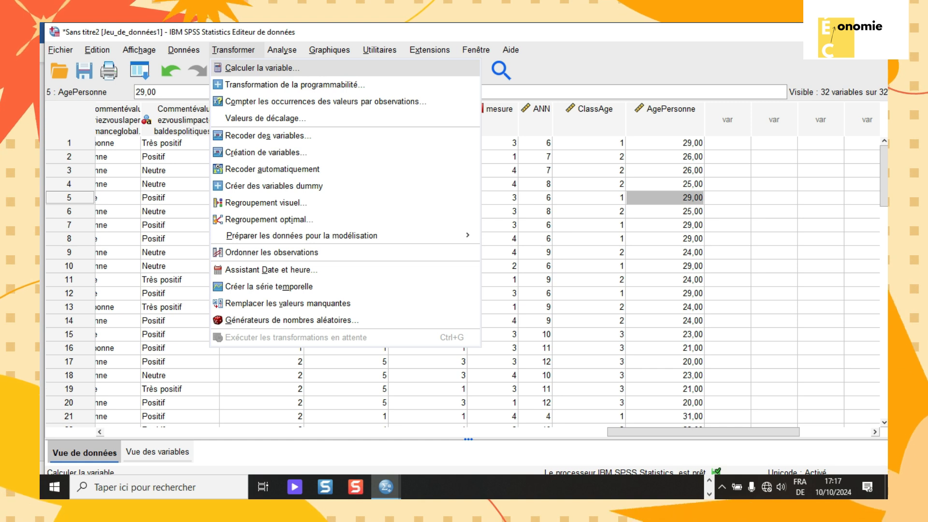
left_click(262, 68)
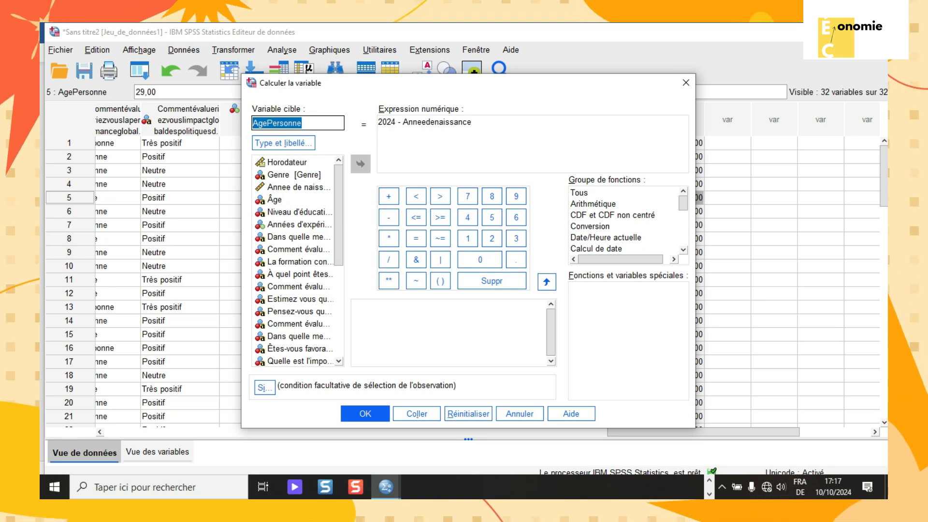
left_click(686, 83)
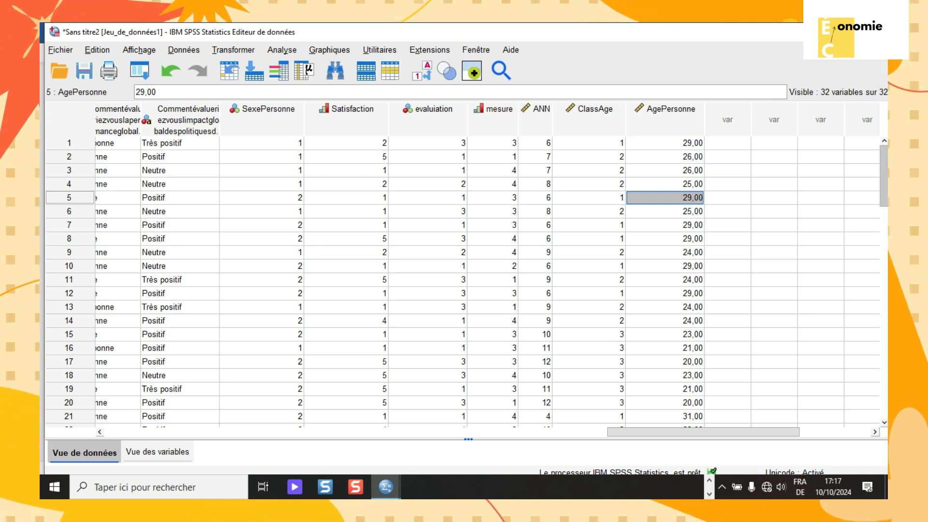
Skim the AgePersonne values again and return to the birth years in the Anneedenaissance column of the data view
scroll(463, 280, "down", 1)
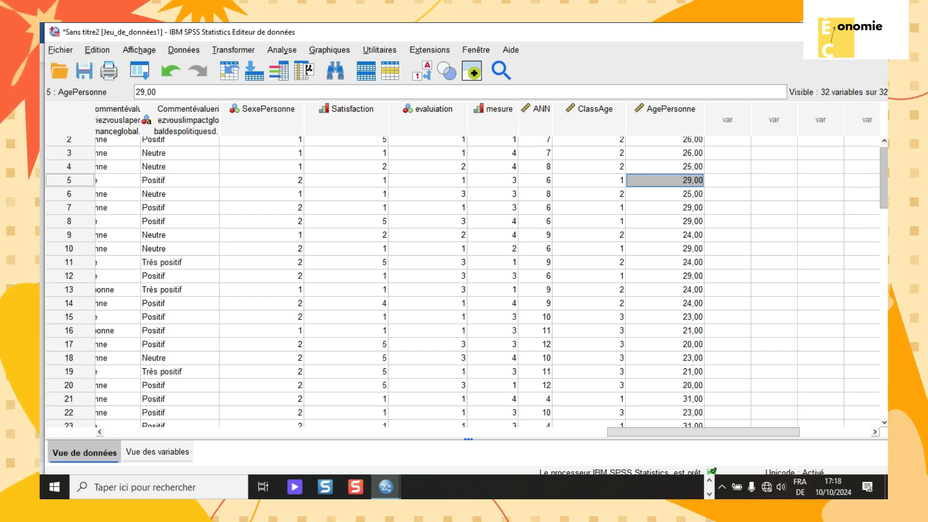
scroll(463, 280, "down", 3)
scroll(463, 281, "up", 4)
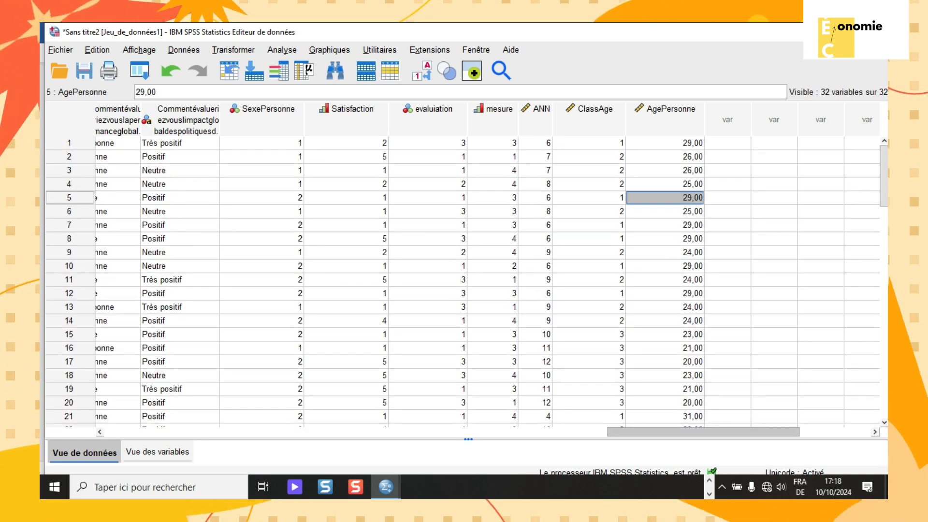
left_click_drag(703, 431, 330, 431)
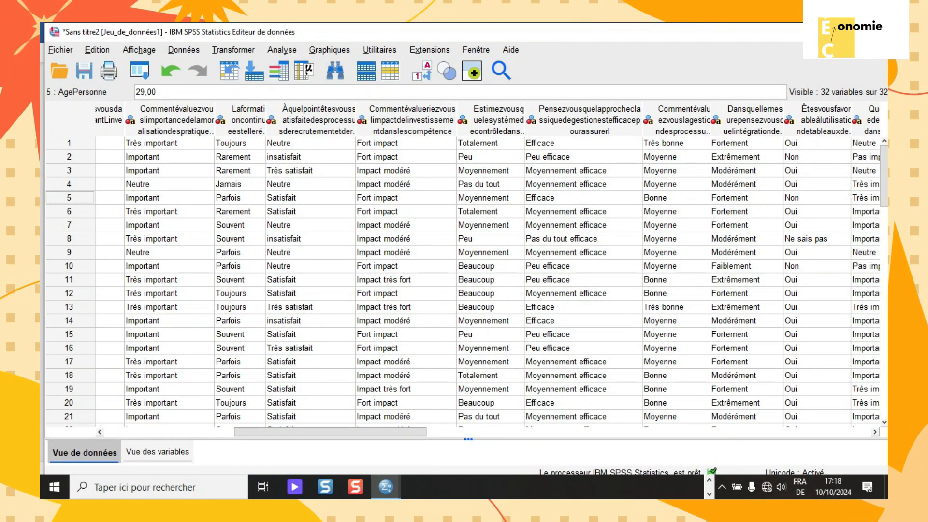
left_click_drag(330, 432, 200, 431)
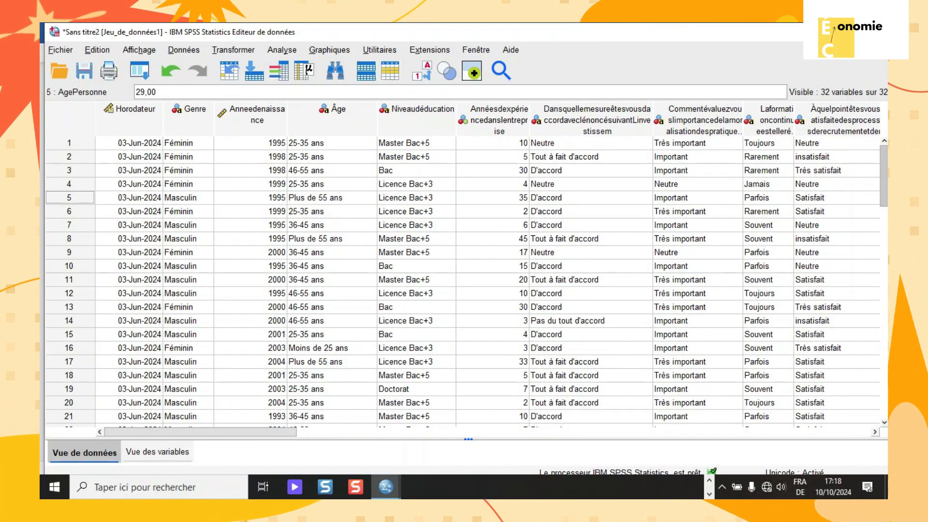
left_click_drag(884, 176, 924, 168)
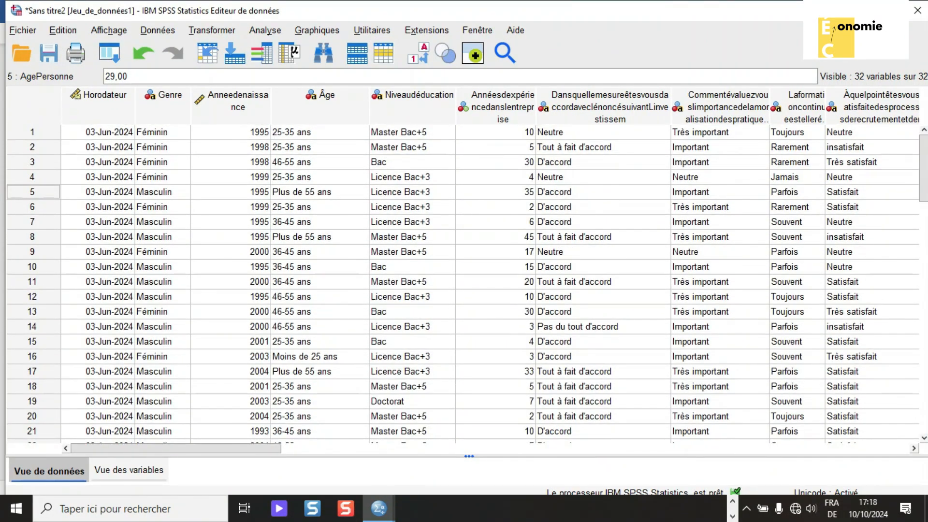